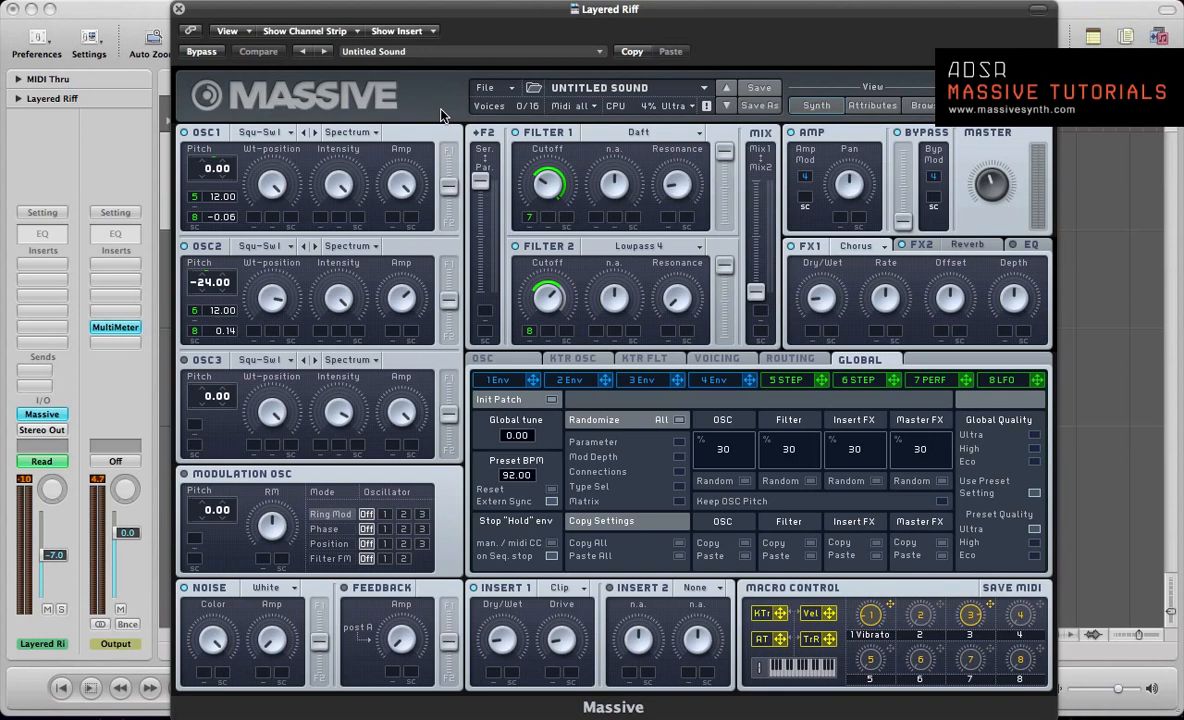
Step: Close the synth window, solo the Layered Riff region and start playback from bar 1
key(super+w)
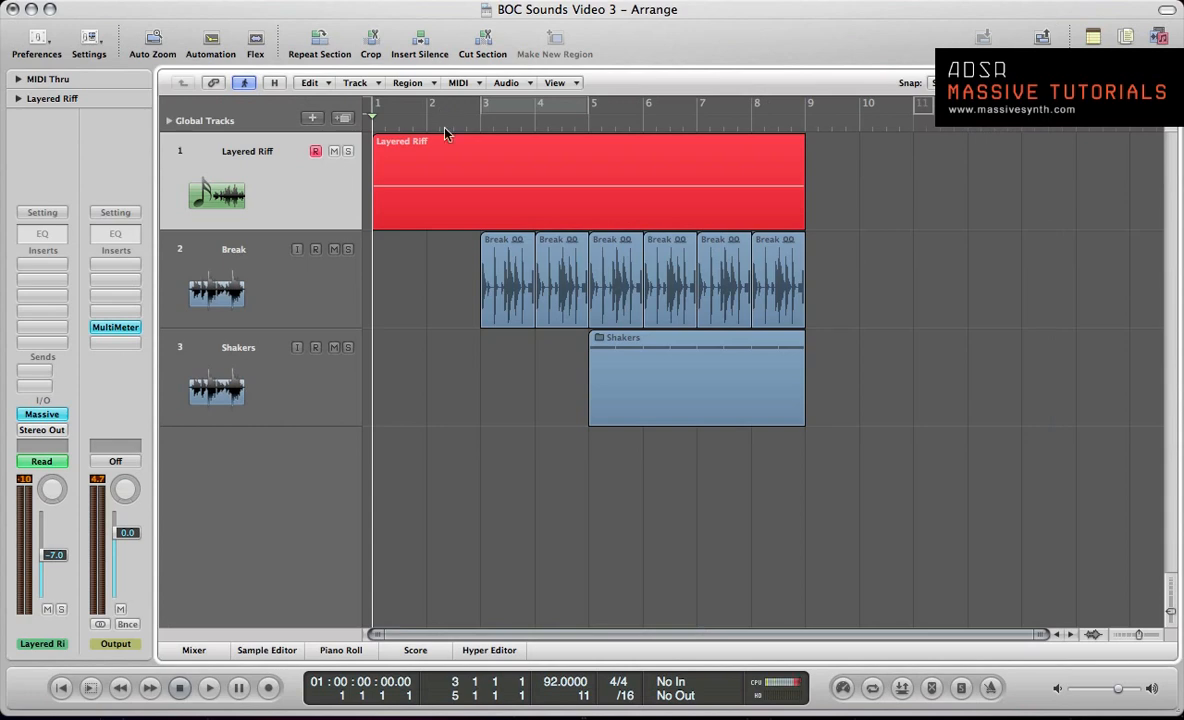
click(464, 162)
key(s)
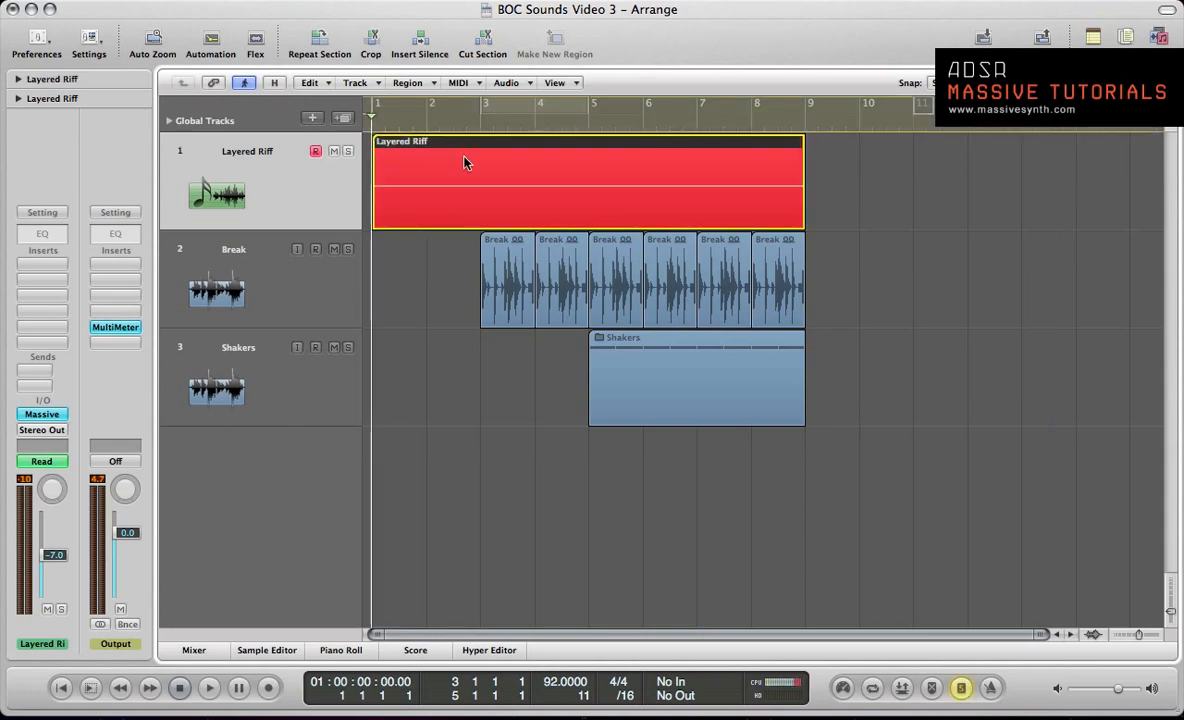
key(space)
Step: Reopen Massive and examine the step patterns of modulators 6 STEP and 5 STEP and the curves of 7 PERF
key(v)
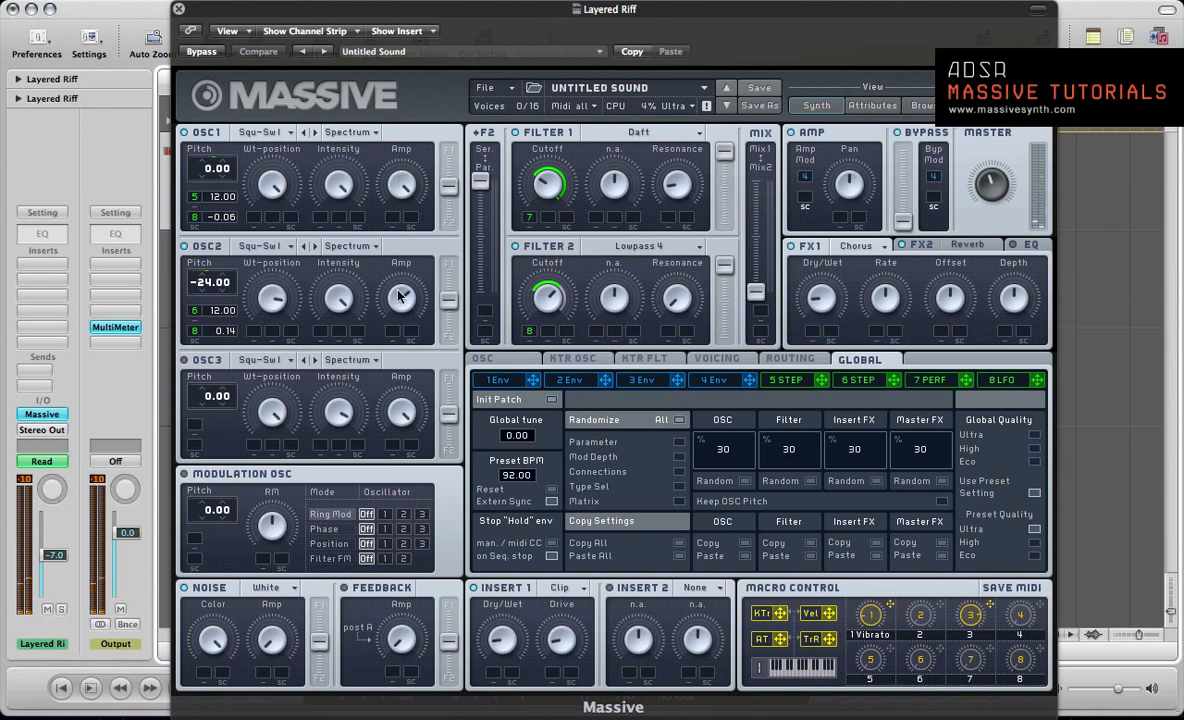
click(860, 381)
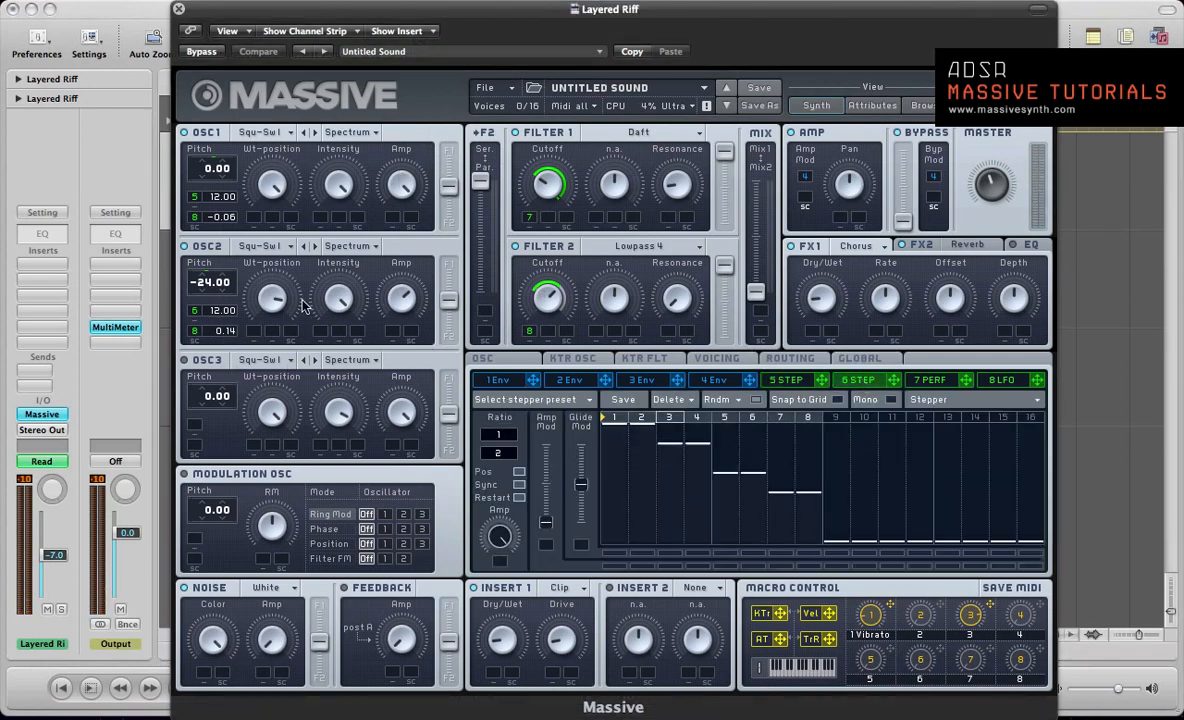
click(797, 384)
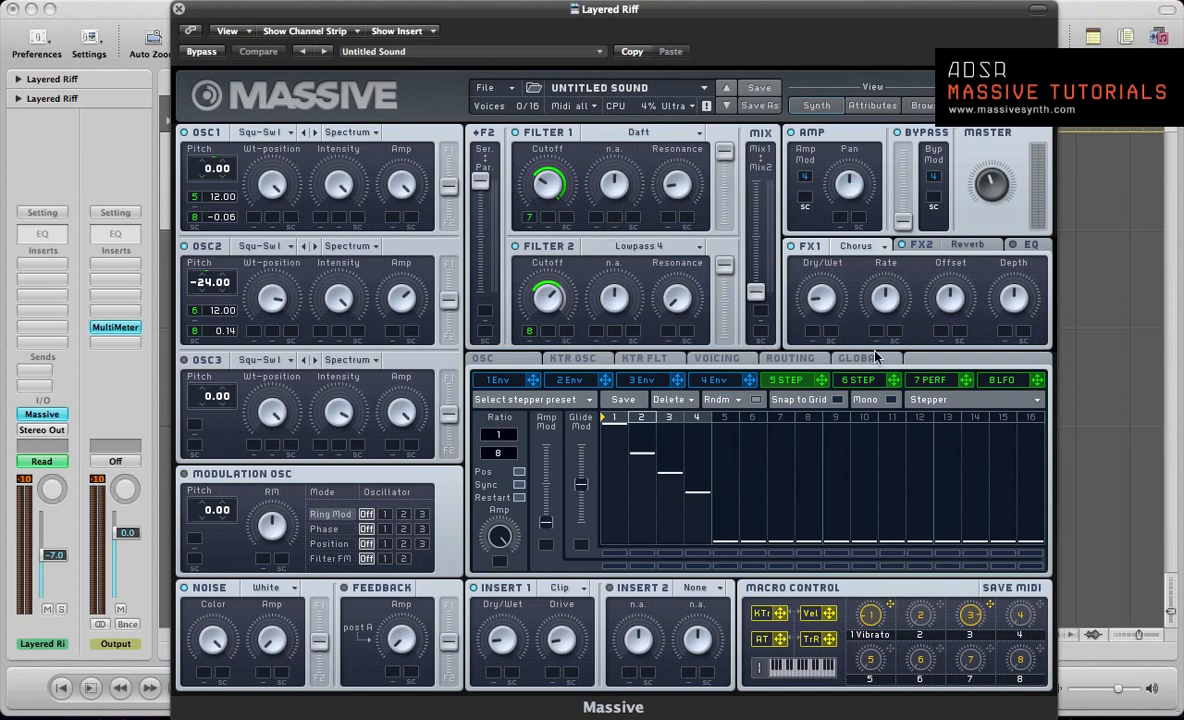
click(884, 376)
click(929, 380)
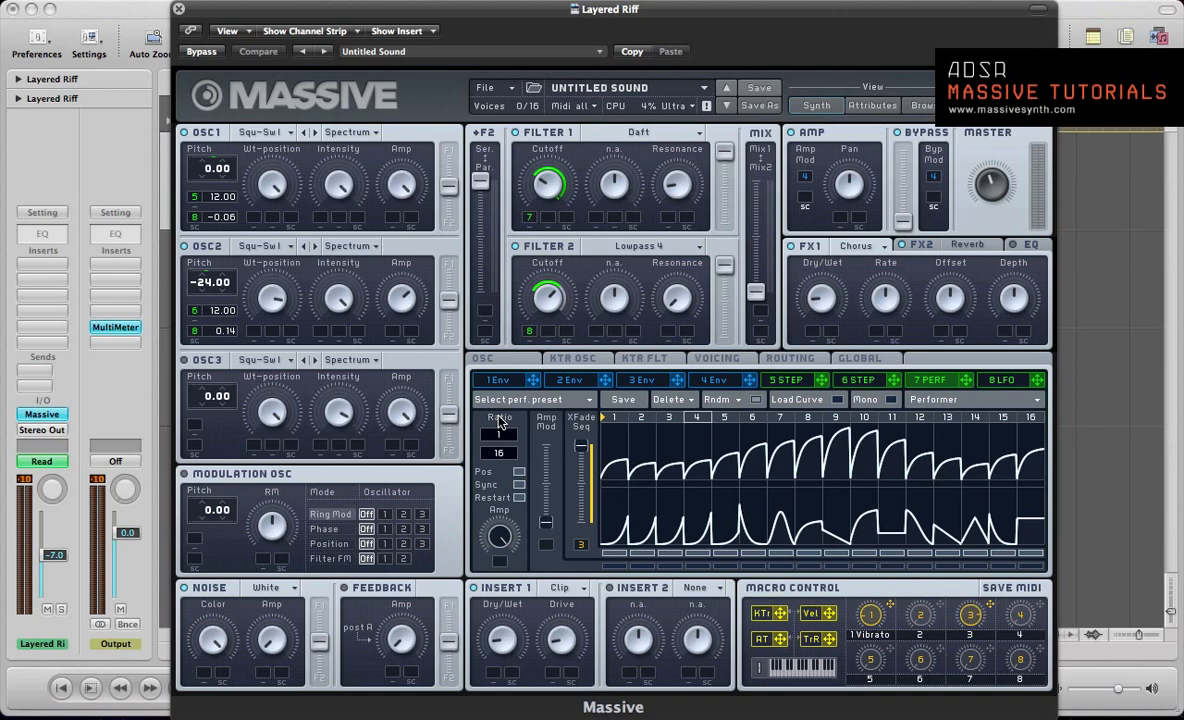
Step: Close the synth, cycle playback from bar 1 to bar 3 and audition the riff from the start
click(179, 10)
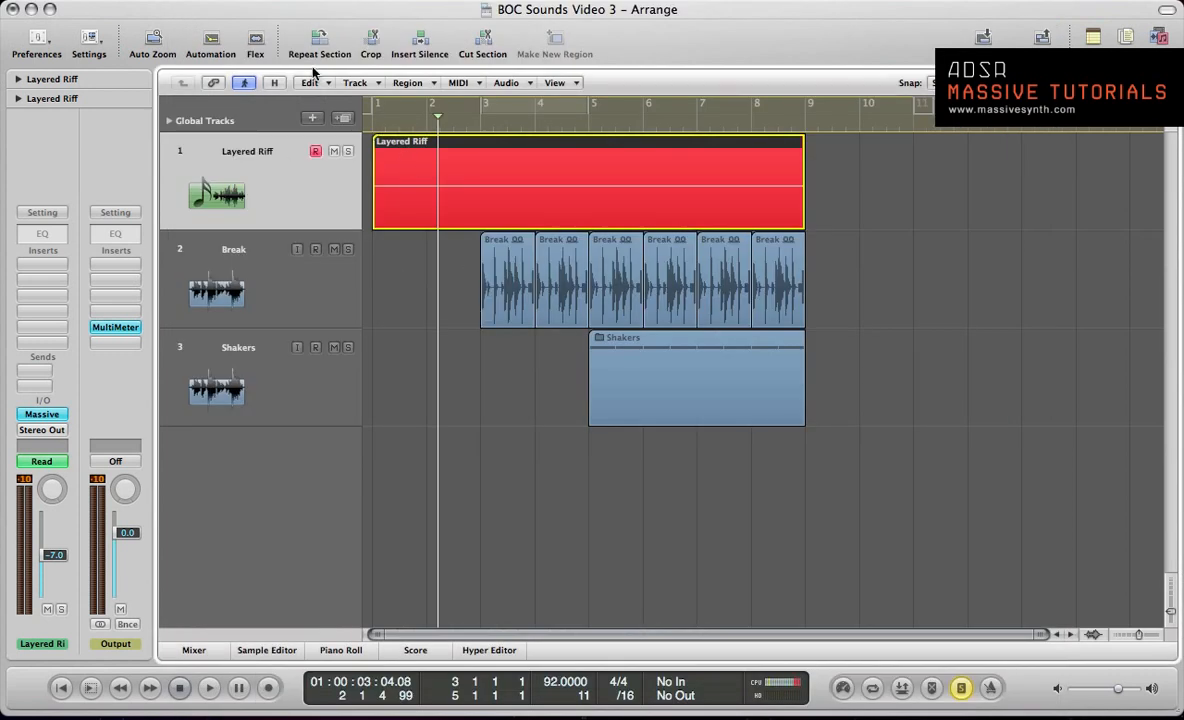
click(371, 102)
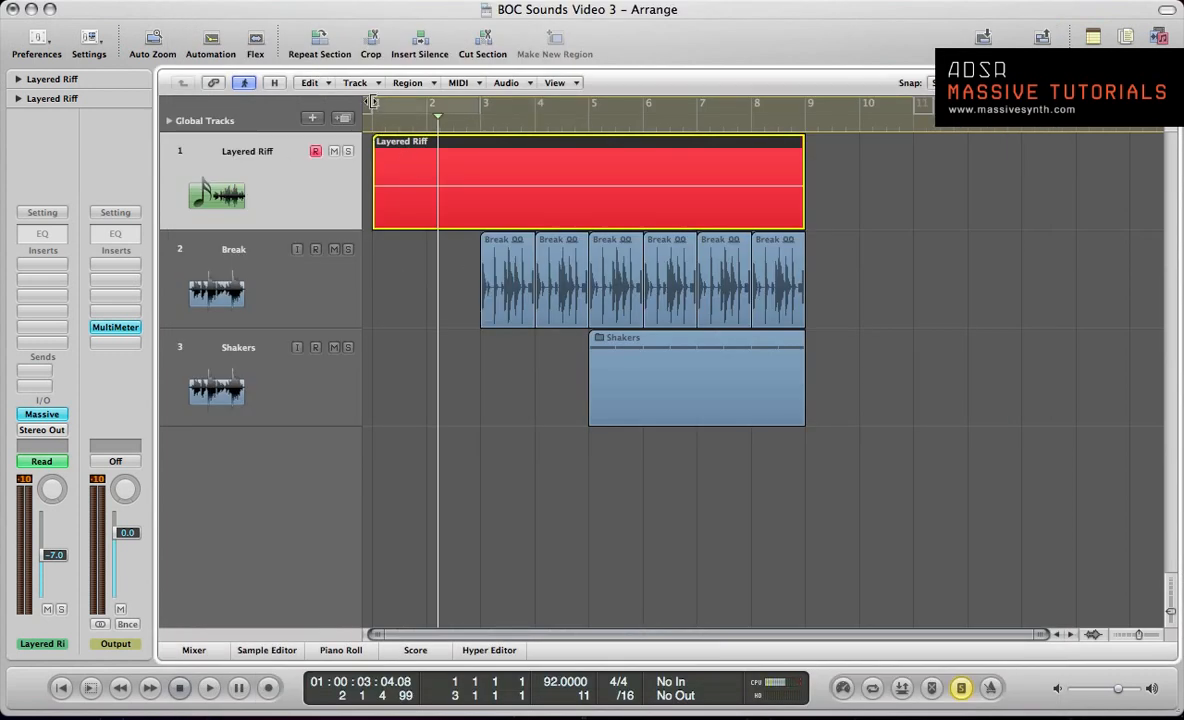
click(371, 102)
key(Return)
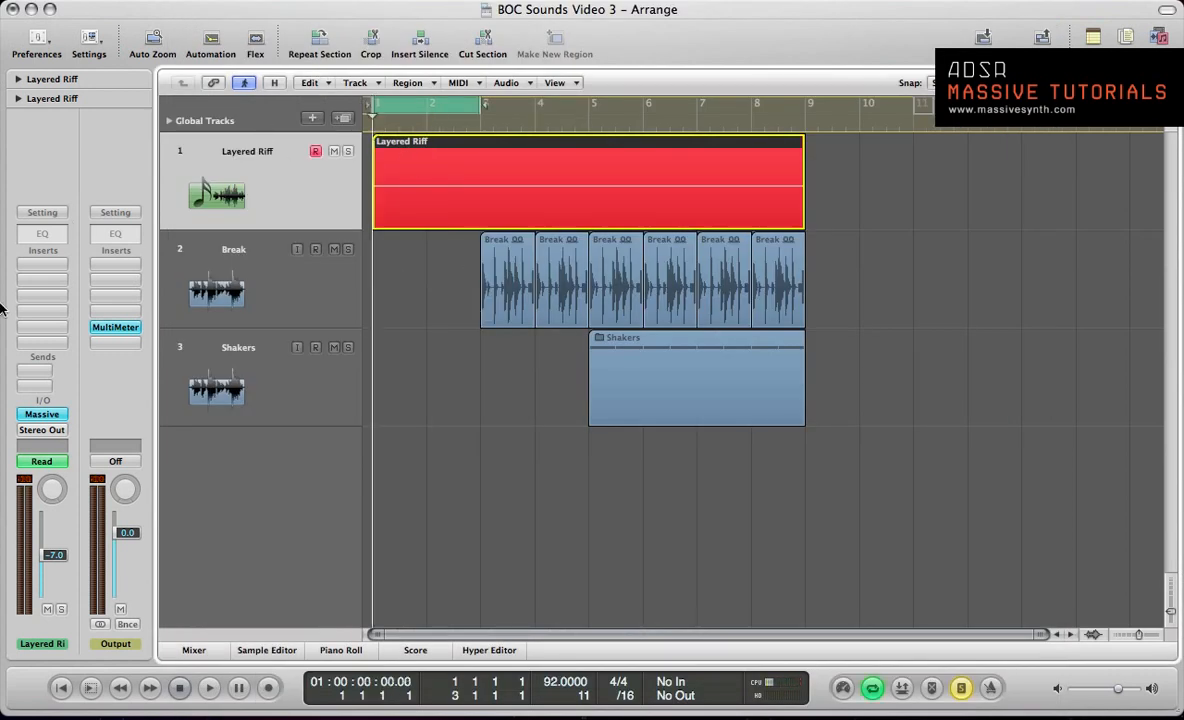
key(space)
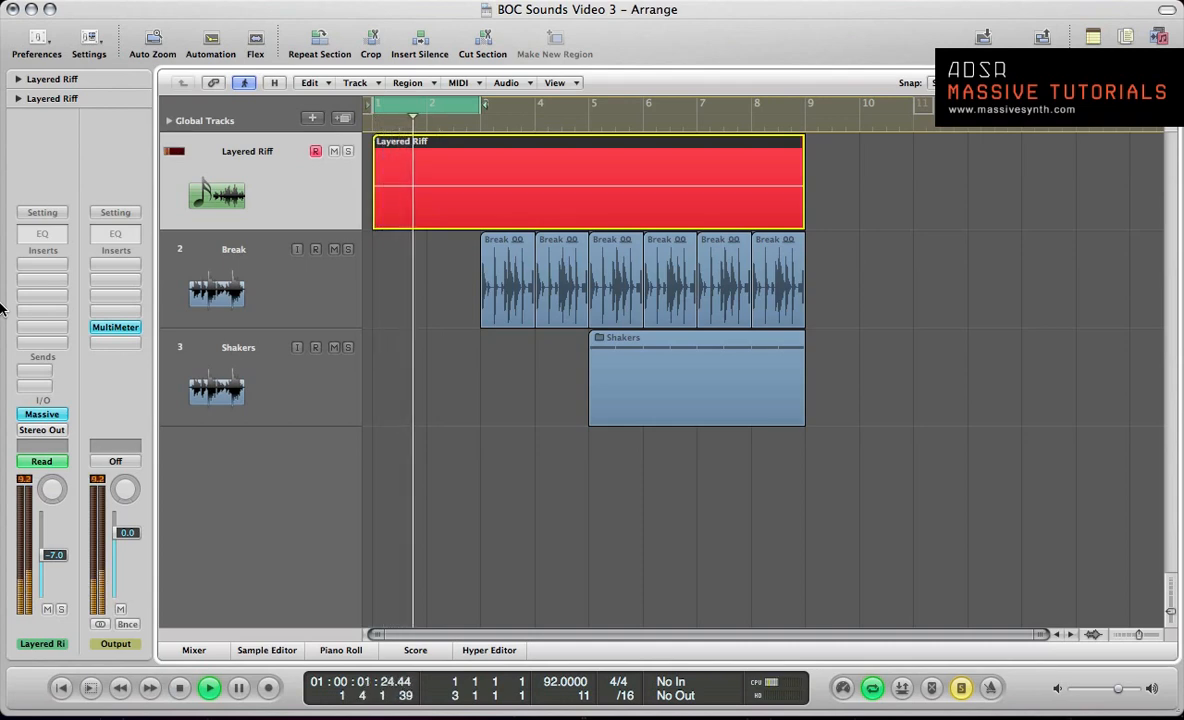
key(space)
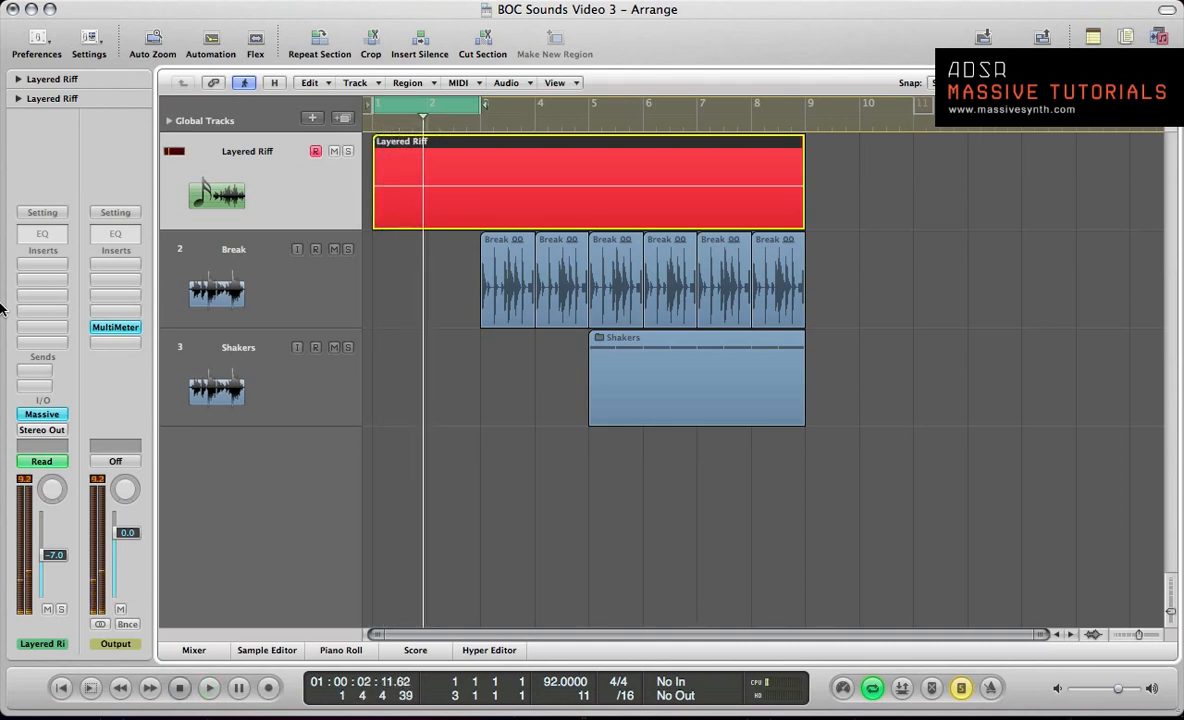
Step: Switch off the FX2 Reverb in Massive, play the riff and close the synth window
click(42, 414)
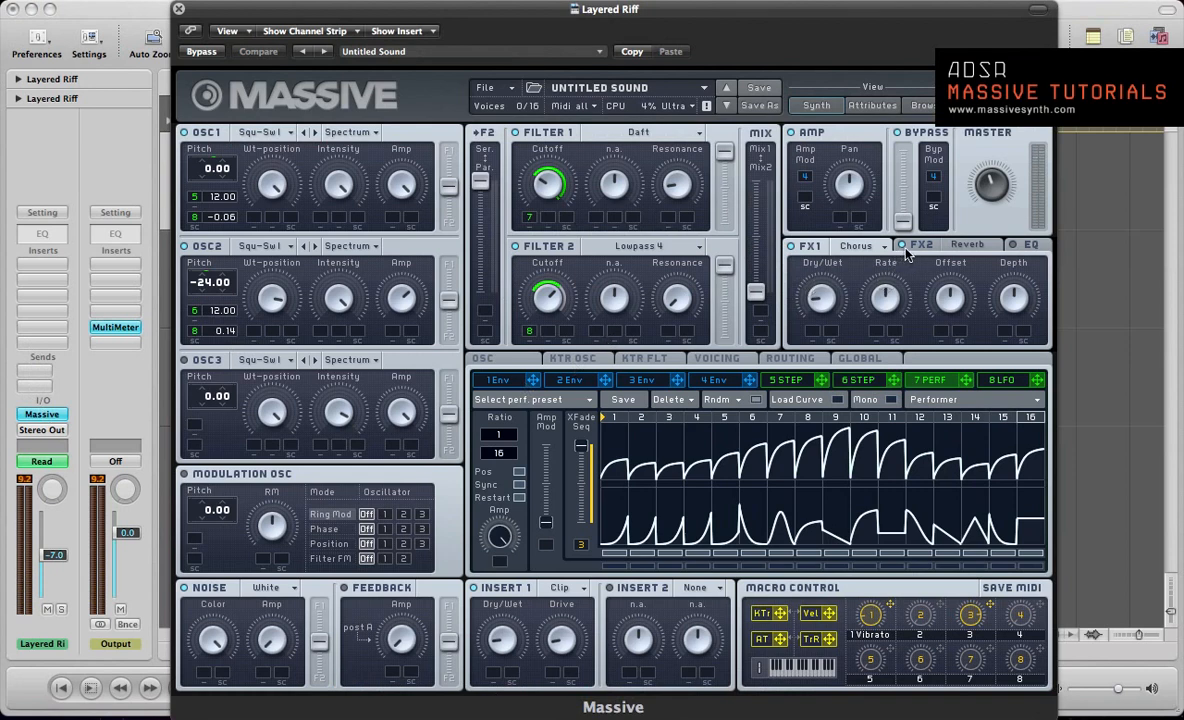
click(935, 246)
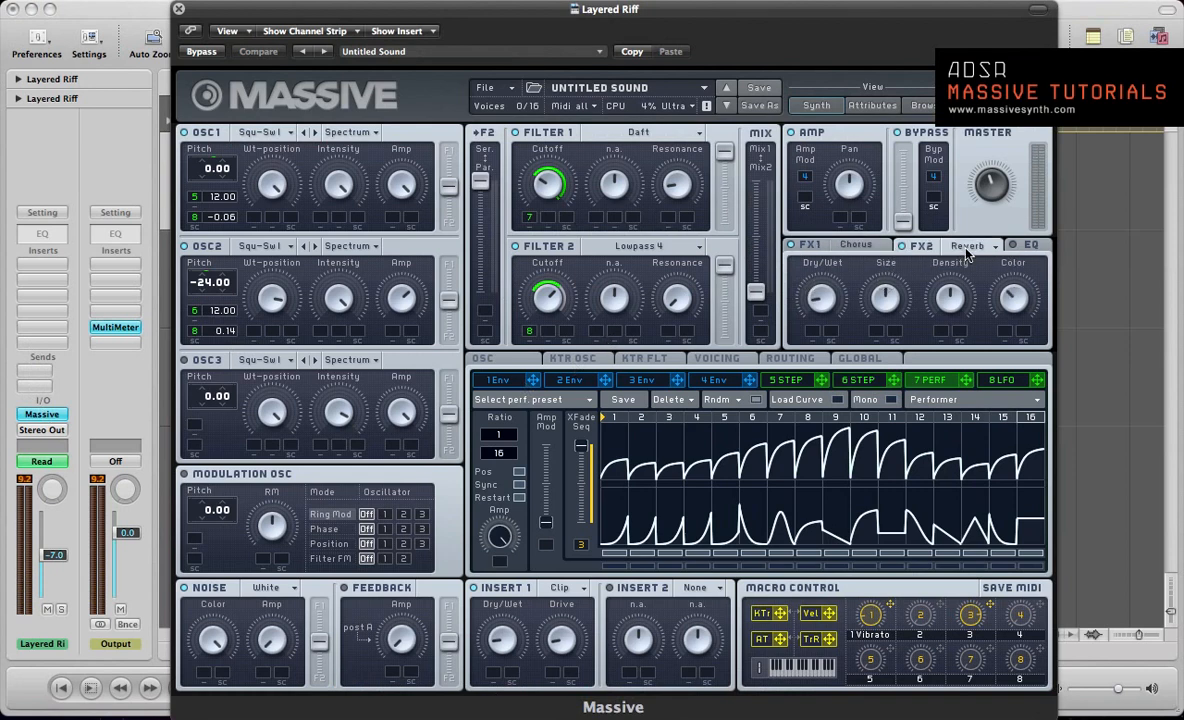
click(902, 246)
key(space)
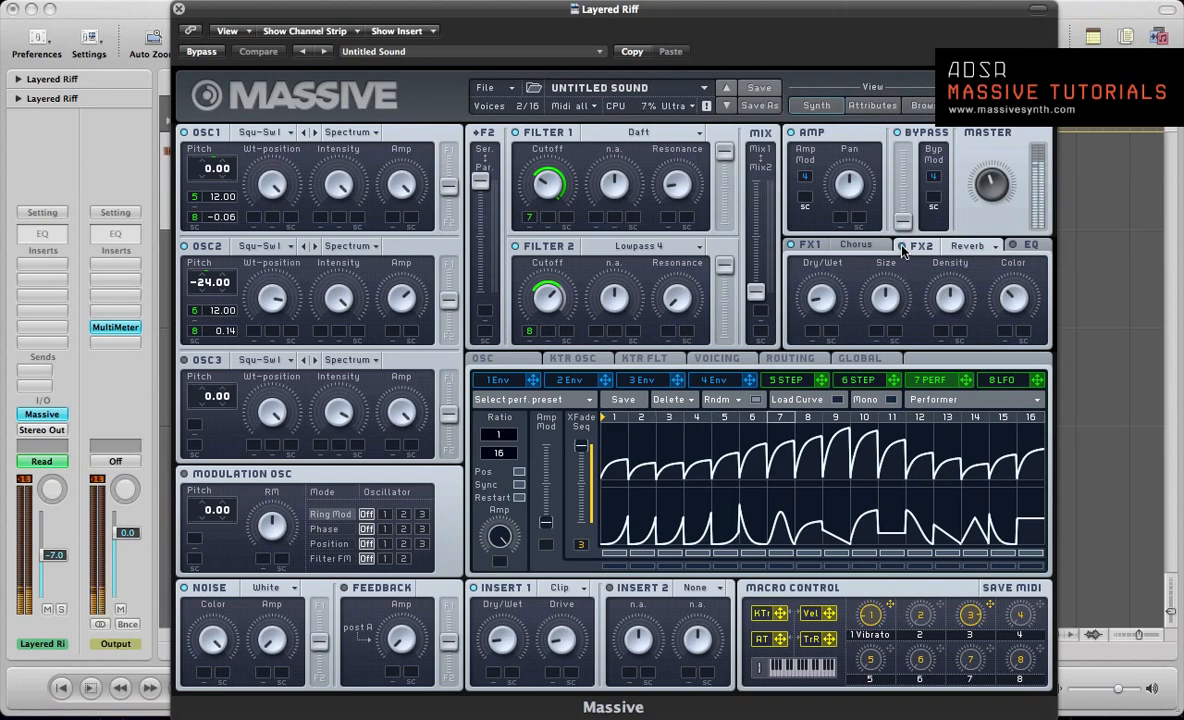
click(178, 9)
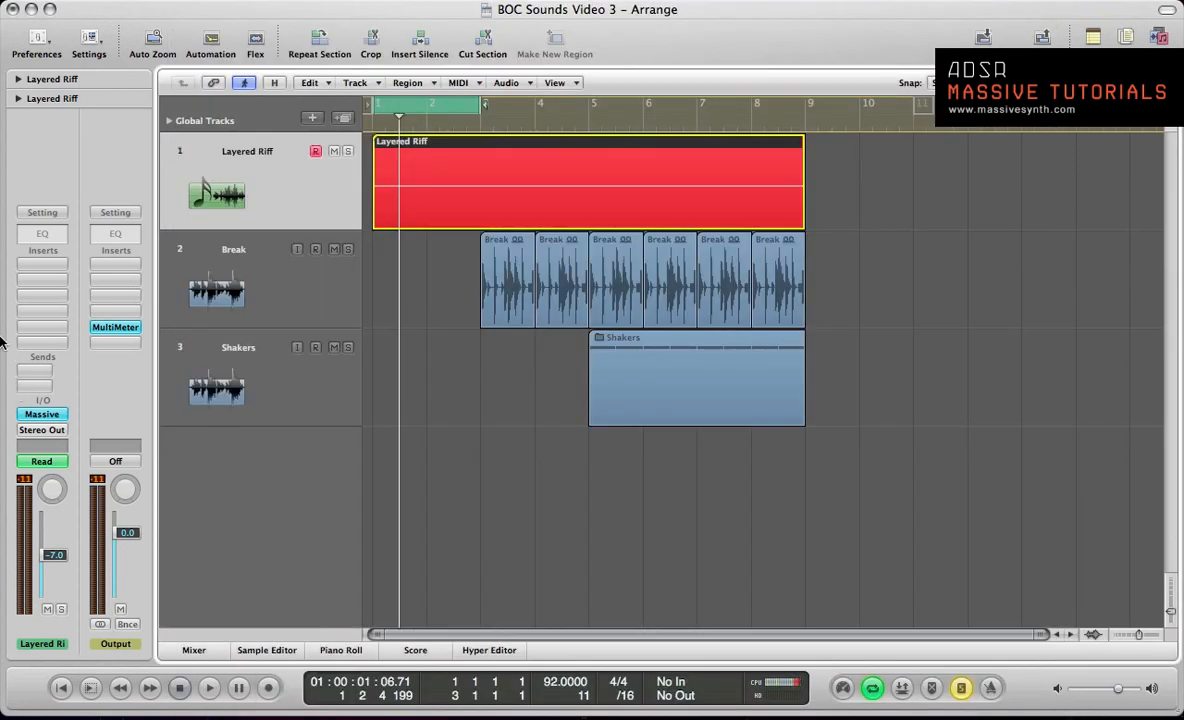
Step: Insert the stereo PSP oldTimer compressor on the Layered Riff channel, run its demo and move its window clear of the channel strip
click(42, 289)
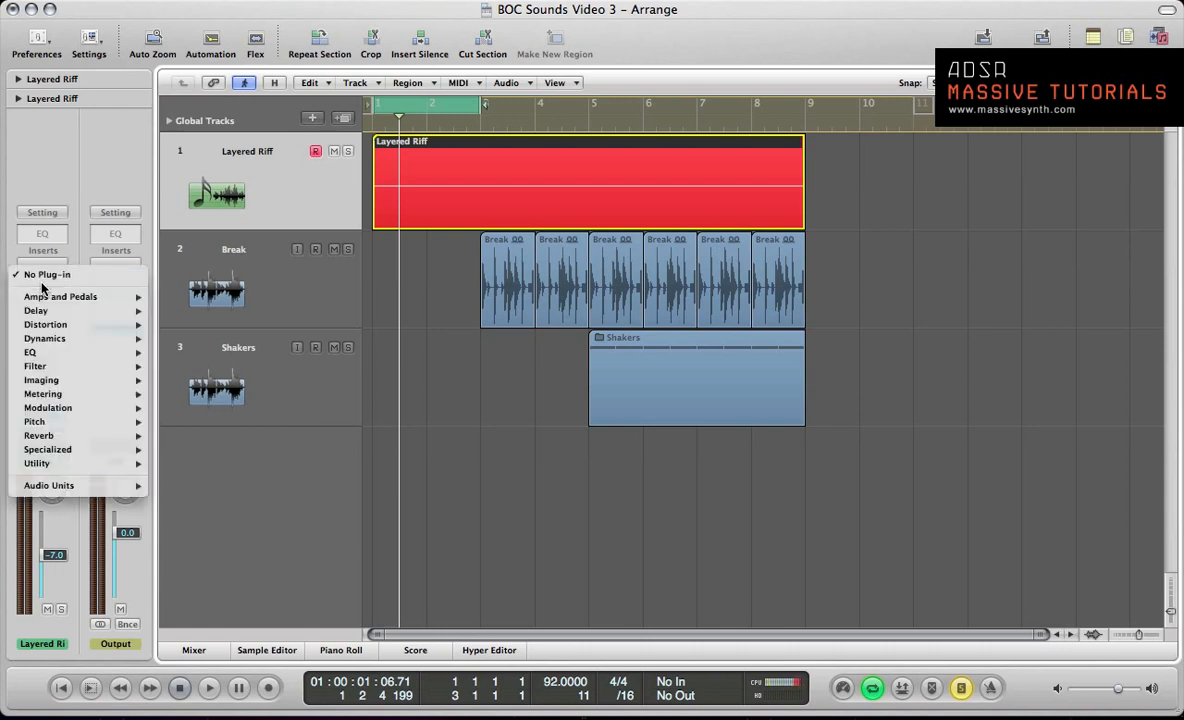
mouse_move(62, 487)
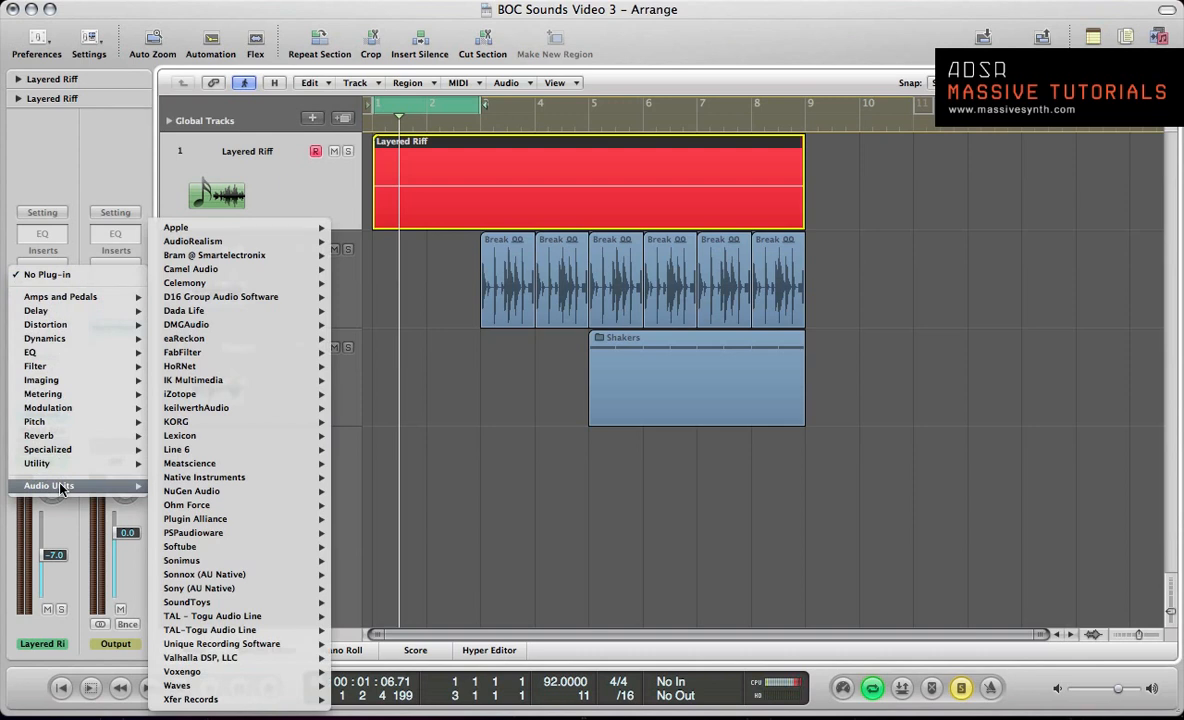
mouse_move(212, 525)
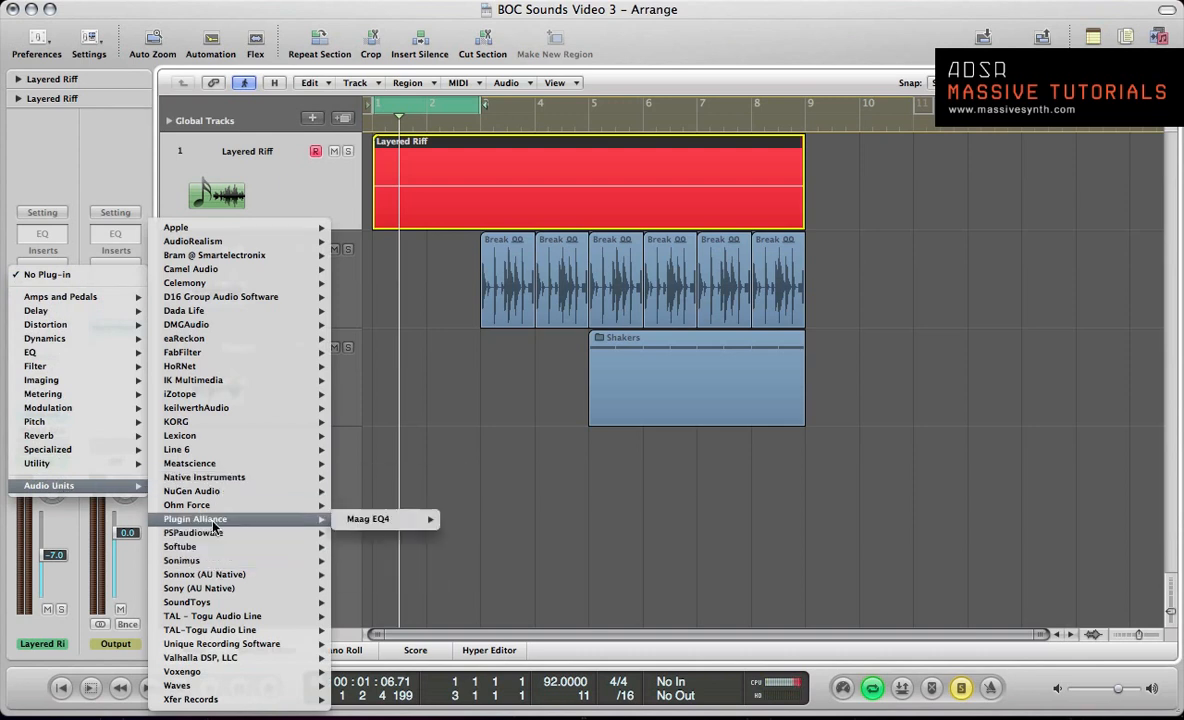
mouse_move(318, 536)
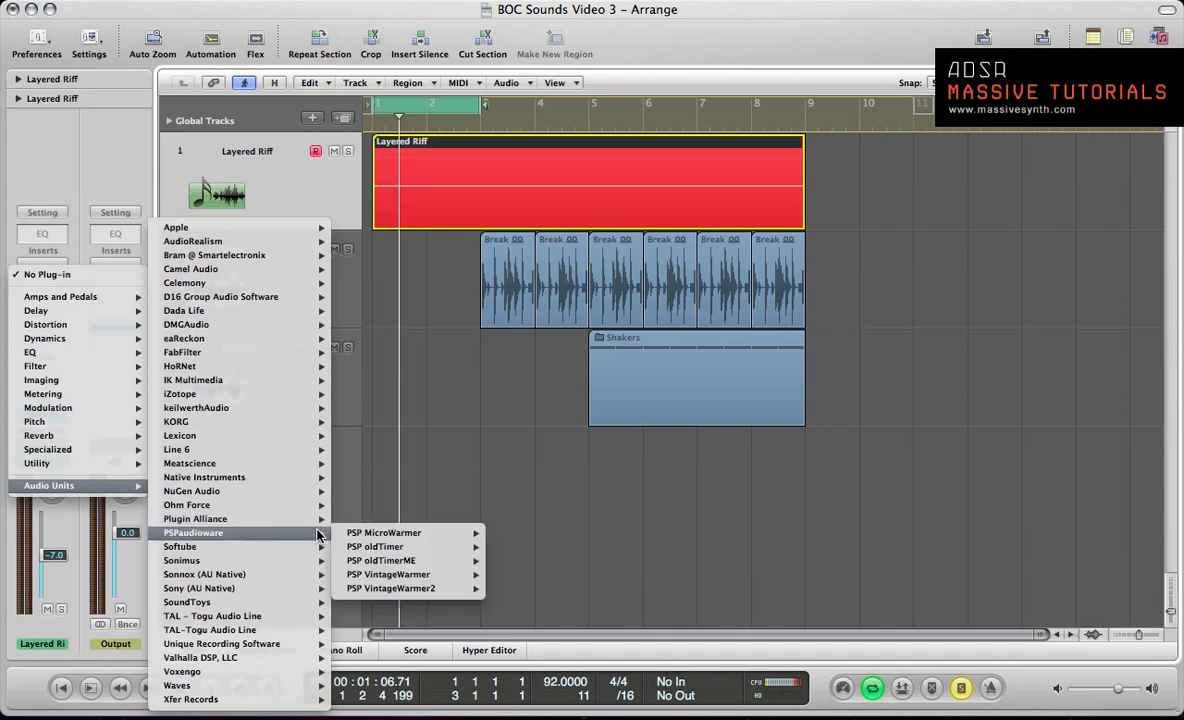
mouse_move(470, 547)
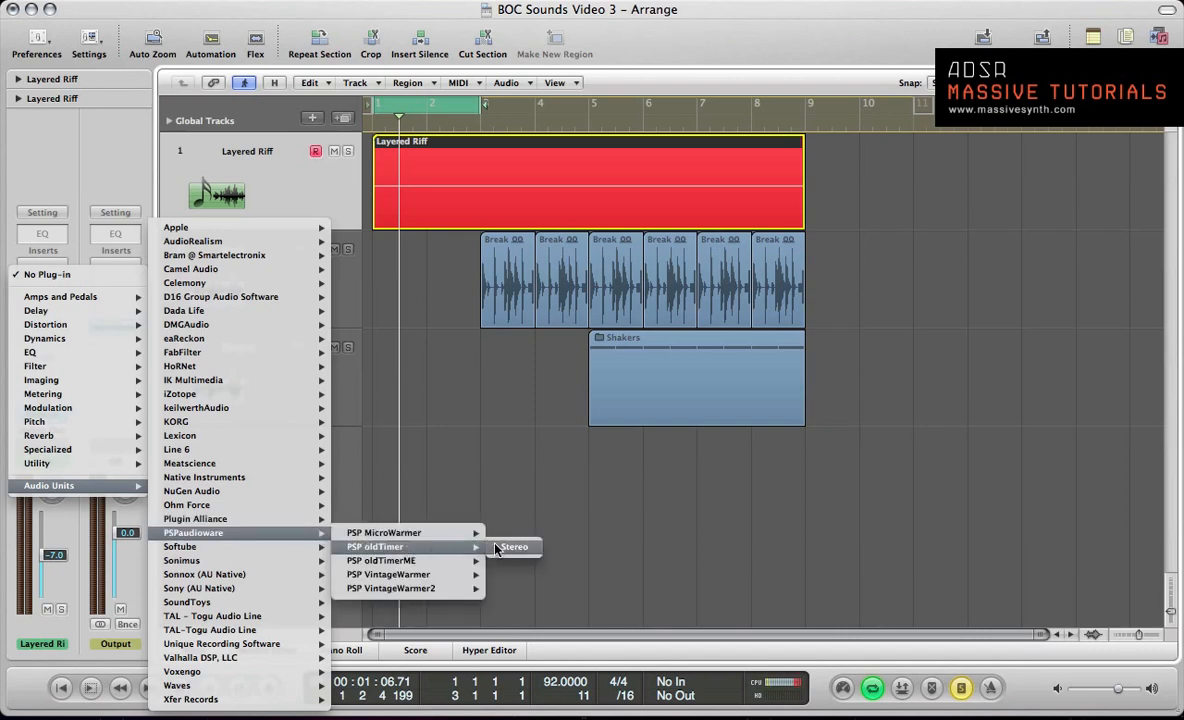
click(510, 547)
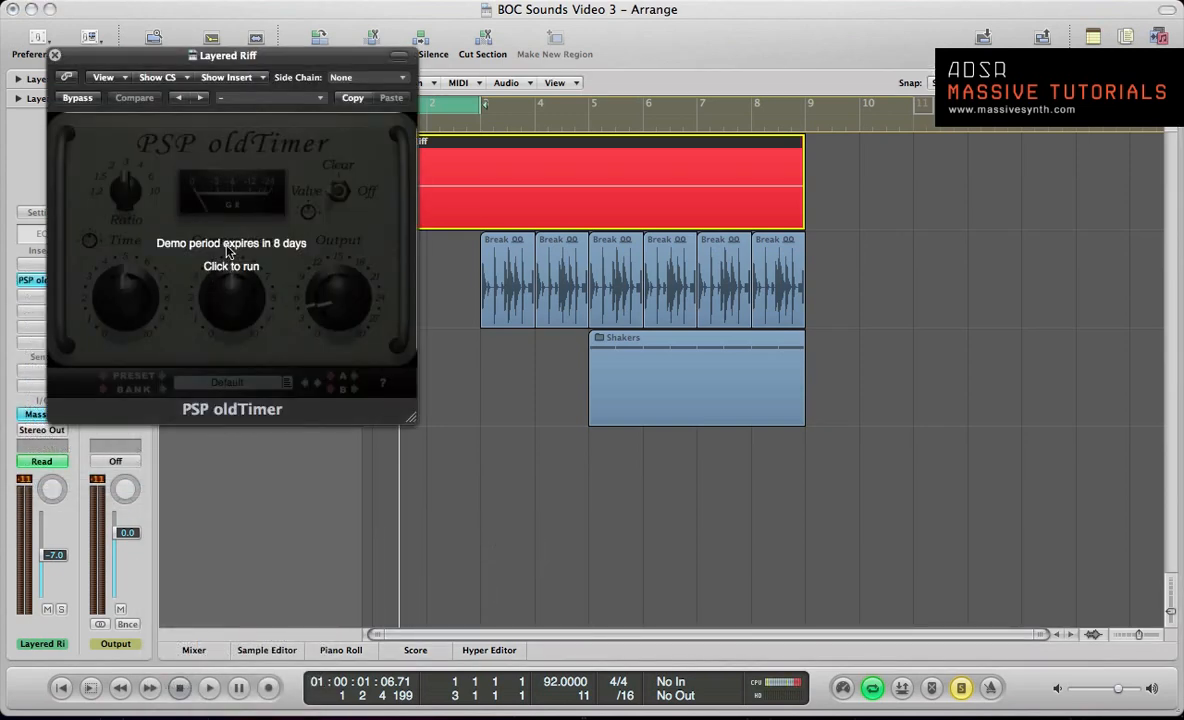
click(228, 251)
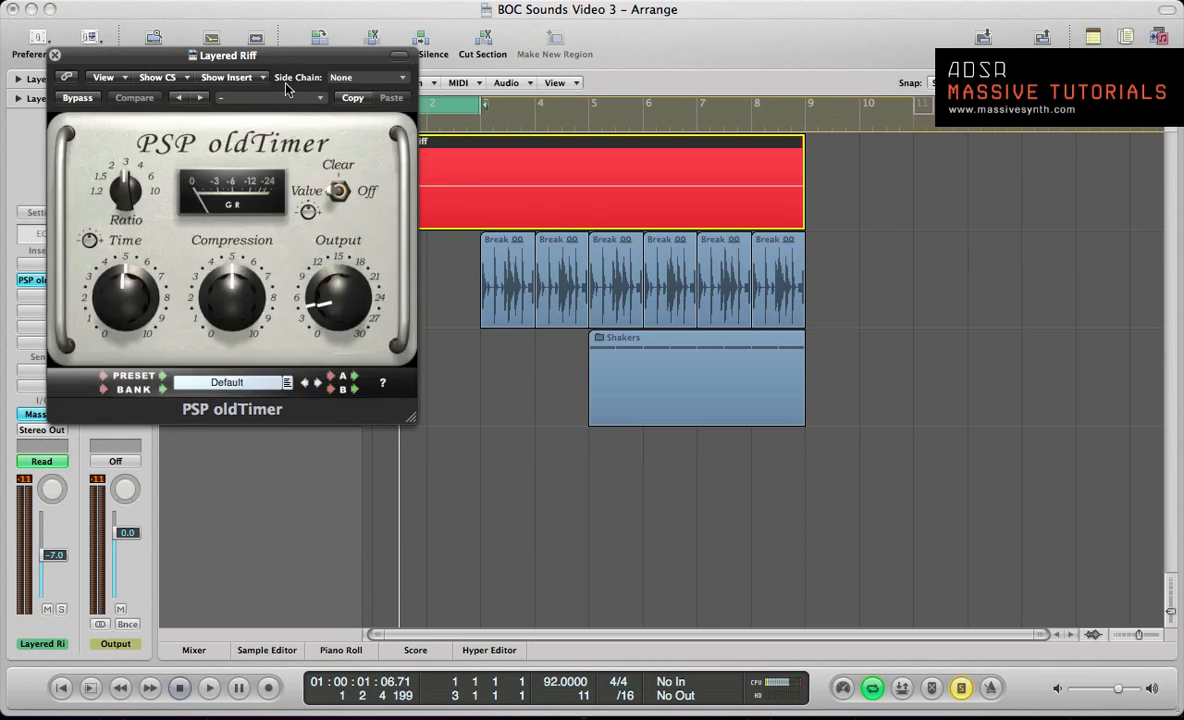
drag(298, 56, 545, 128)
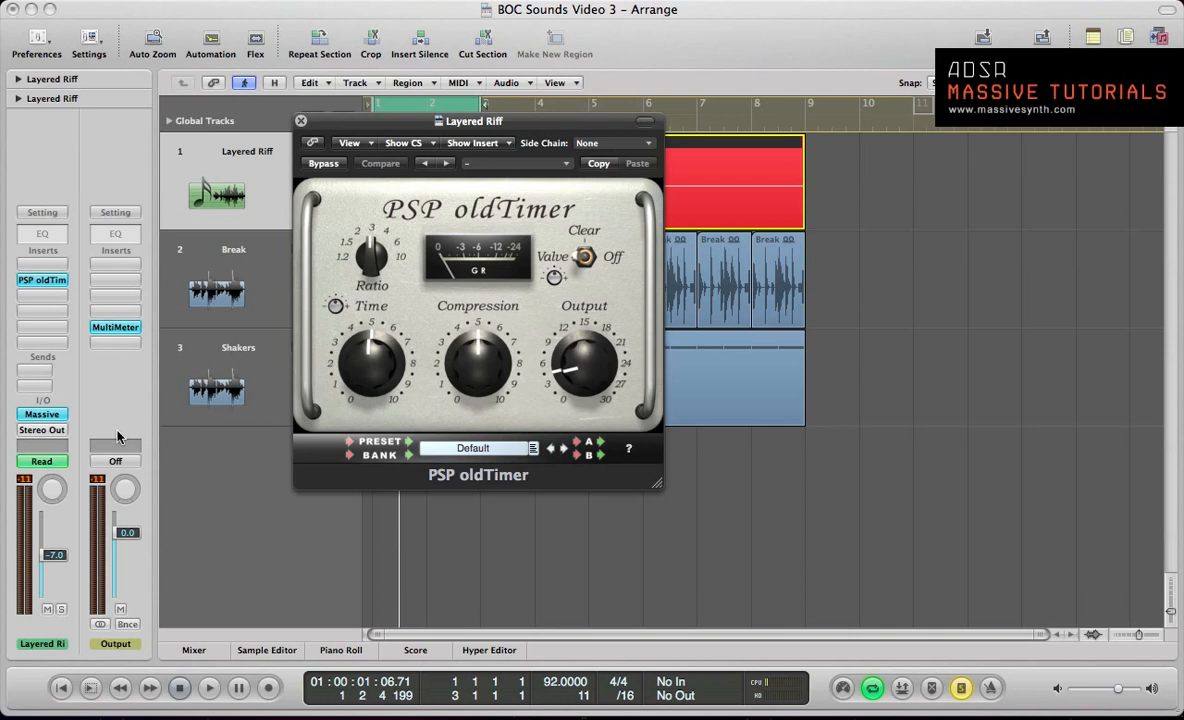
Step: Audition the looped riff through PSP oldTimer while watching the gain reduction meter
key(space)
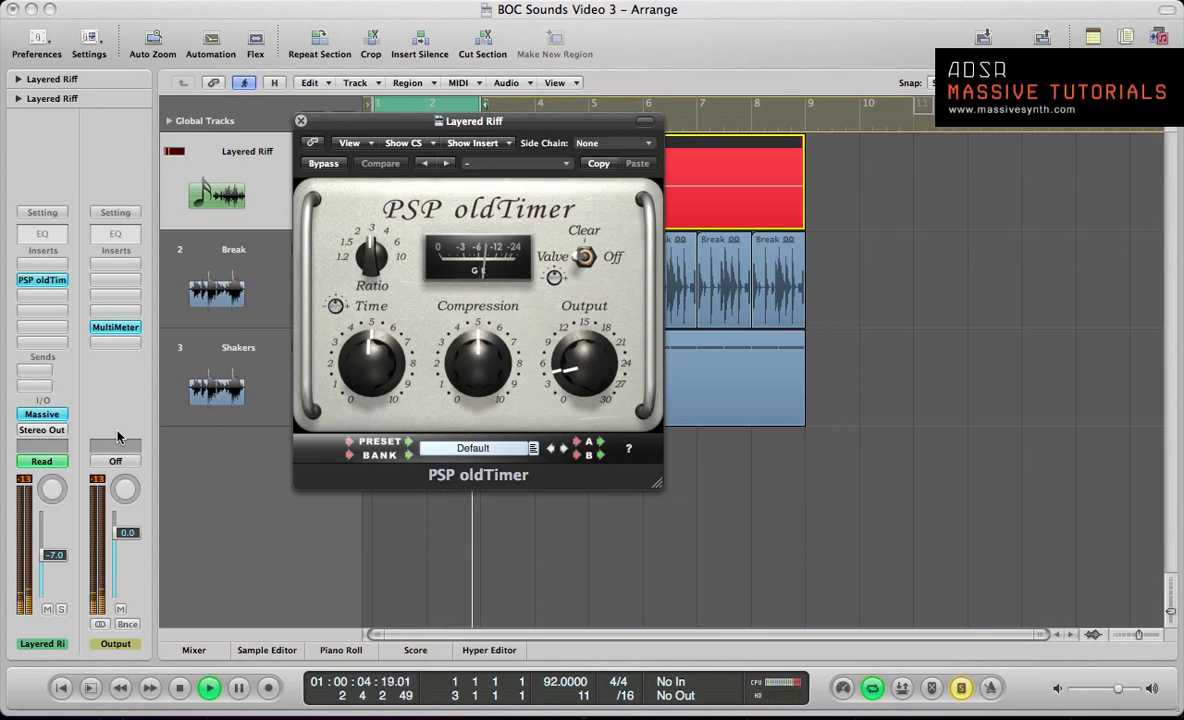
key(space)
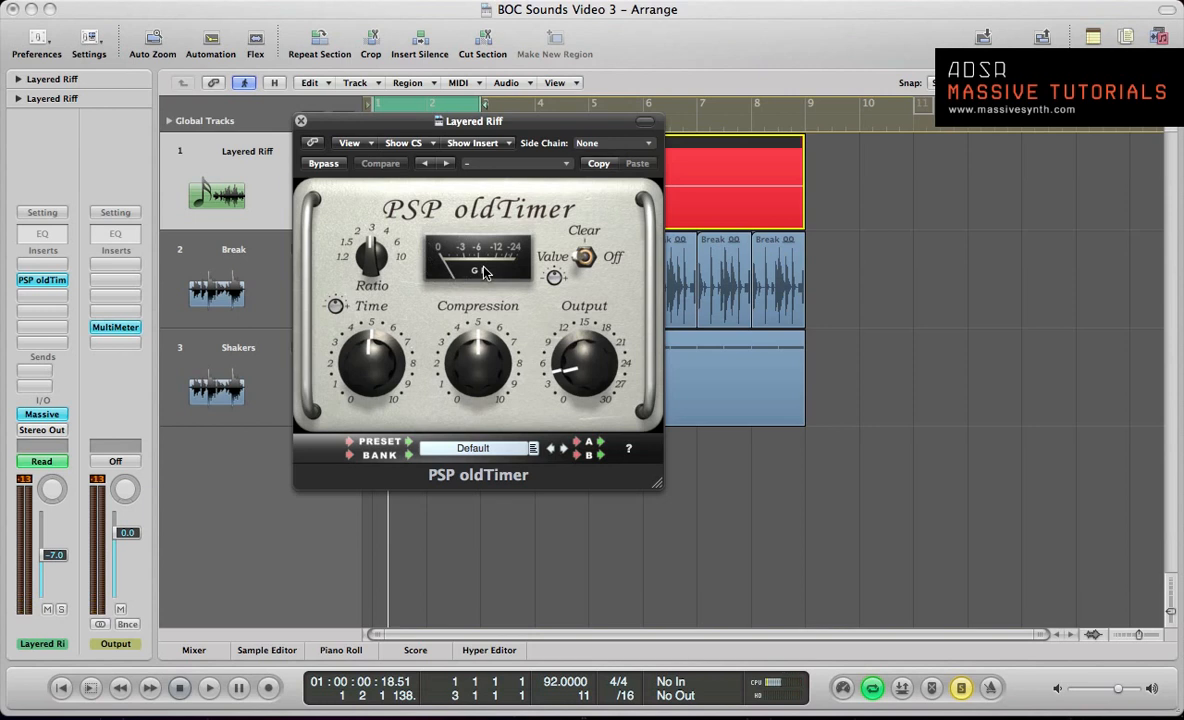
key(space)
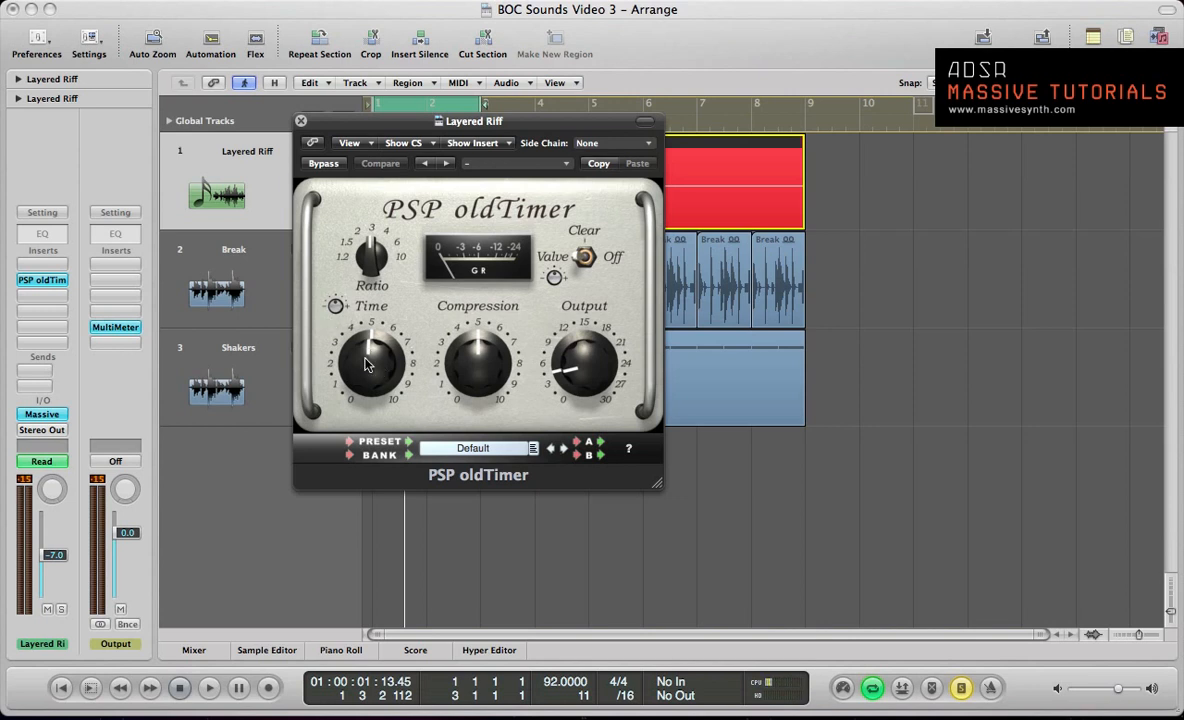
Step: Try lowering the compressor's Time to about 4 and play the riff
drag(366, 366, 366, 372)
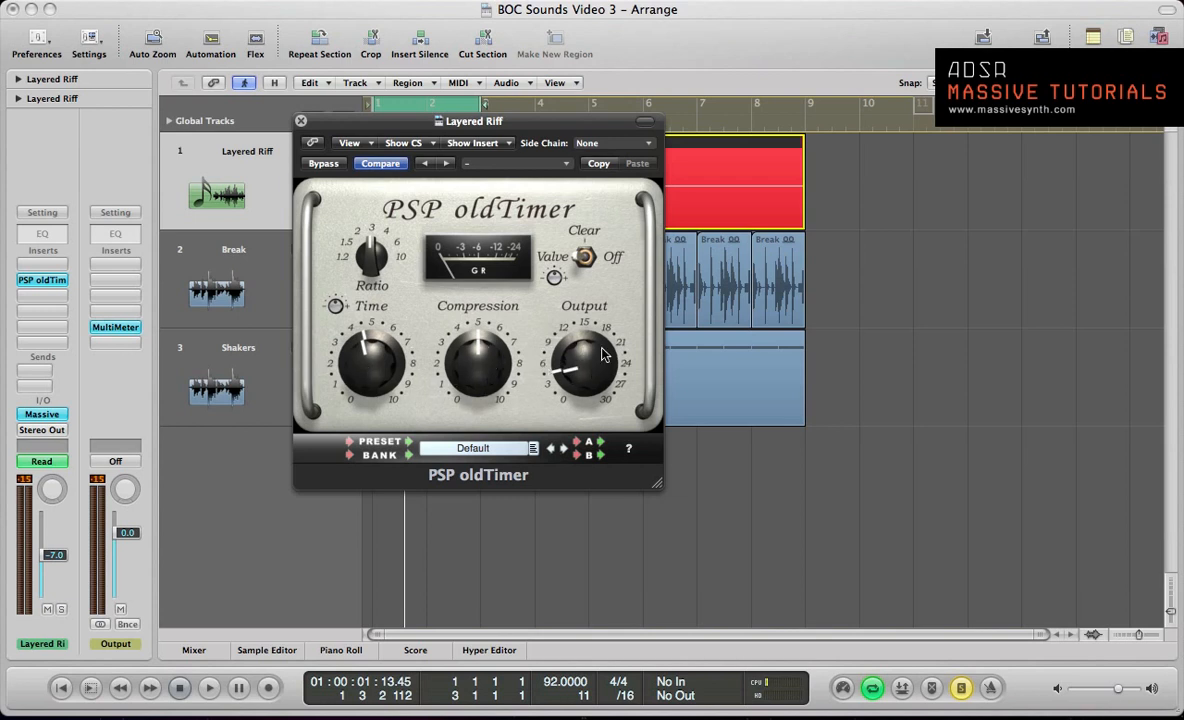
key(space)
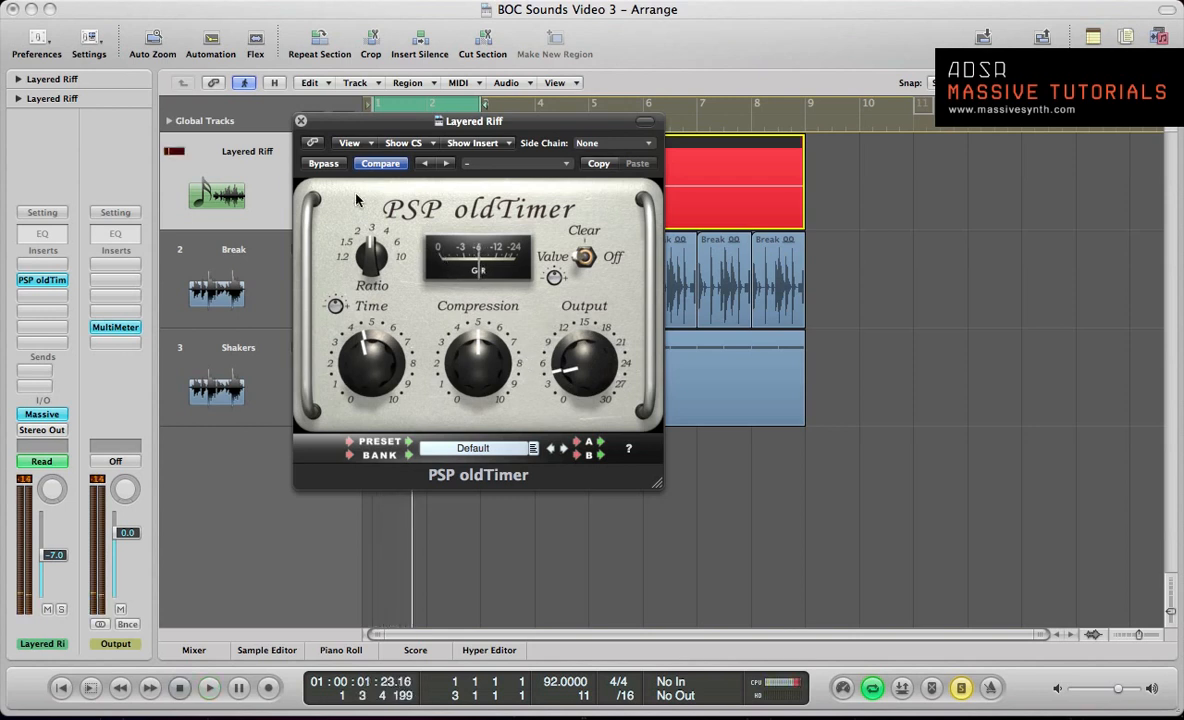
Step: Compare the riff with the compressor bypassed and active, leaving it active
click(322, 163)
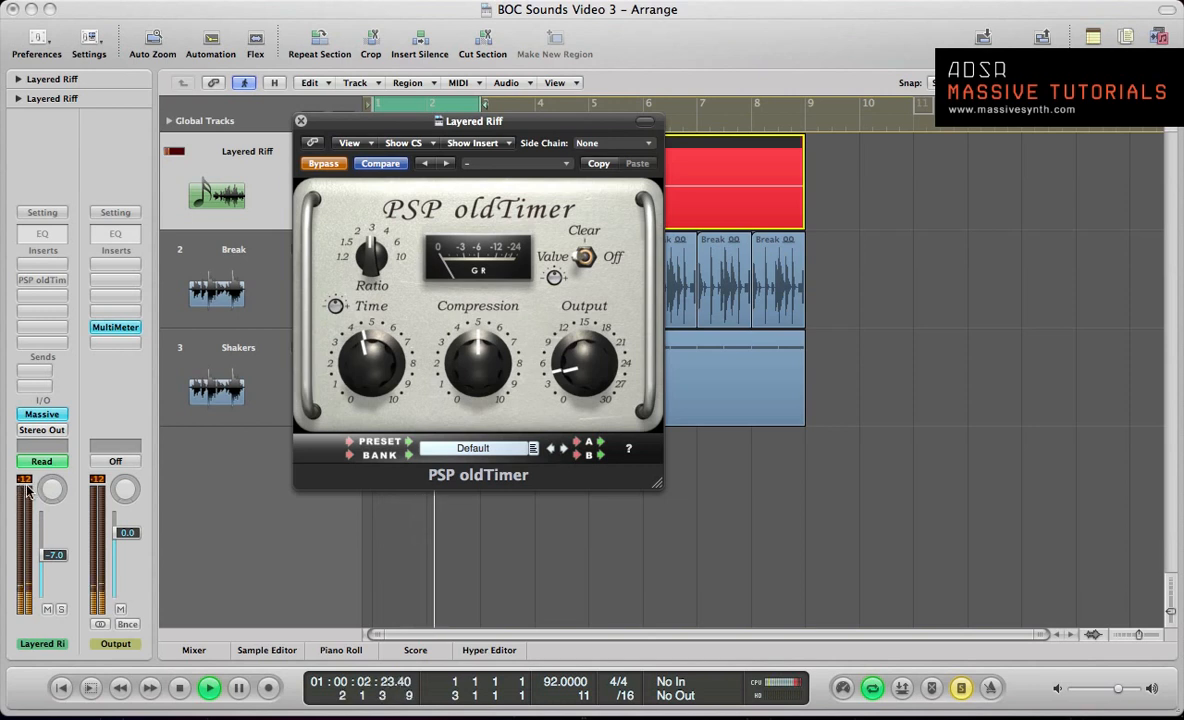
key(space)
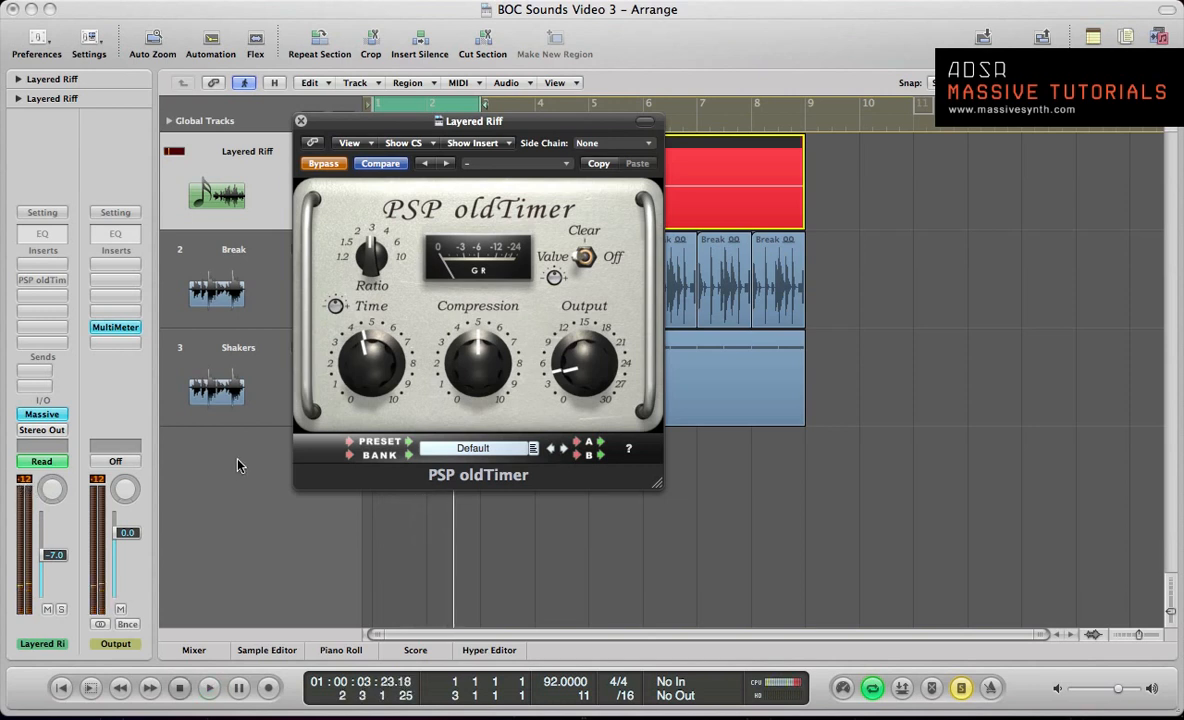
key(space)
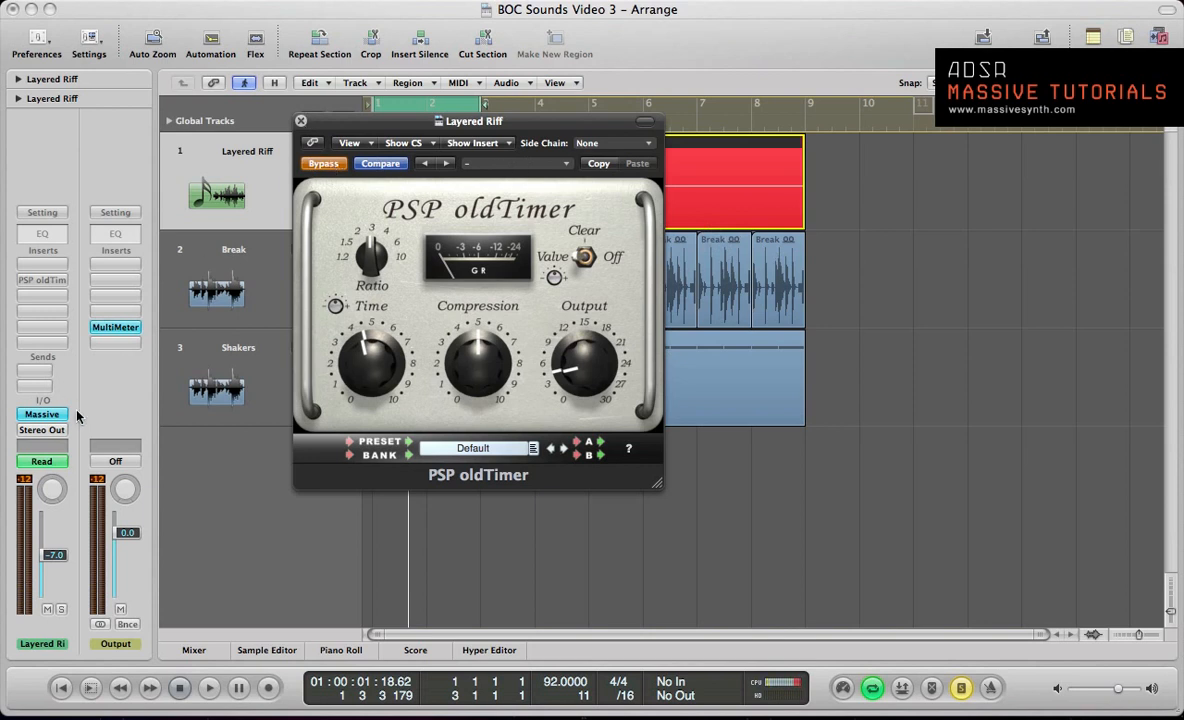
click(323, 166)
key(space)
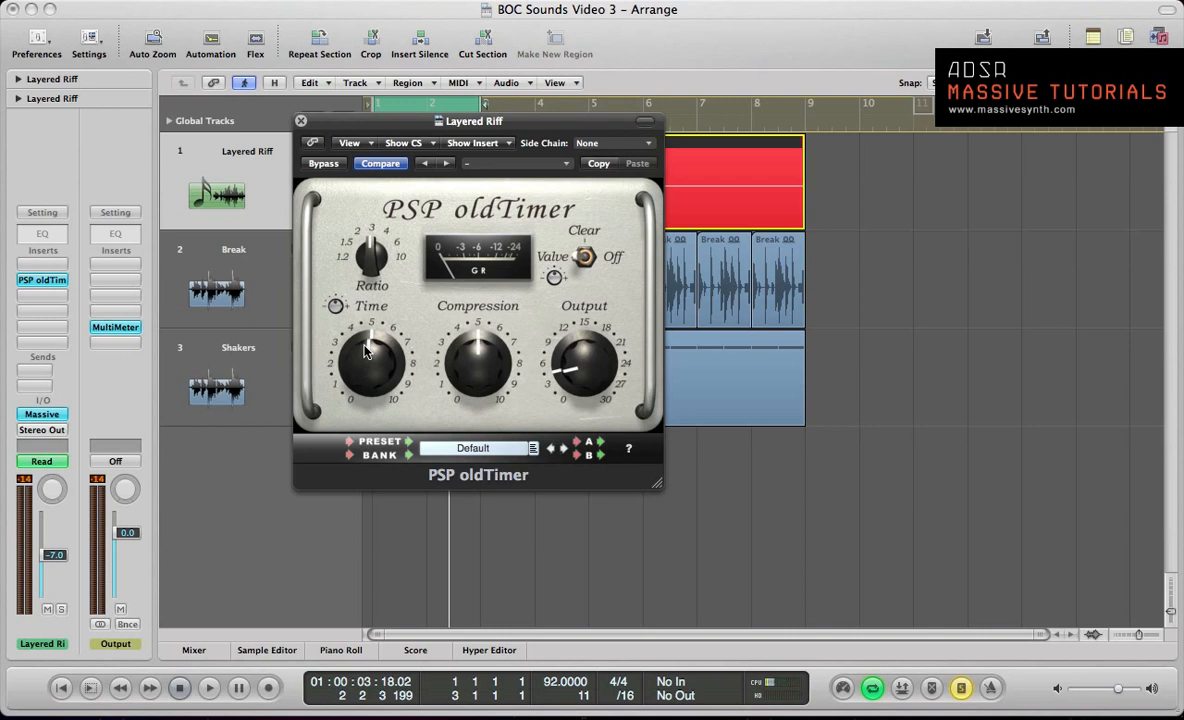
Step: Replay the opening of the riff from bar 1 to check the compression
key(Return)
key(space)
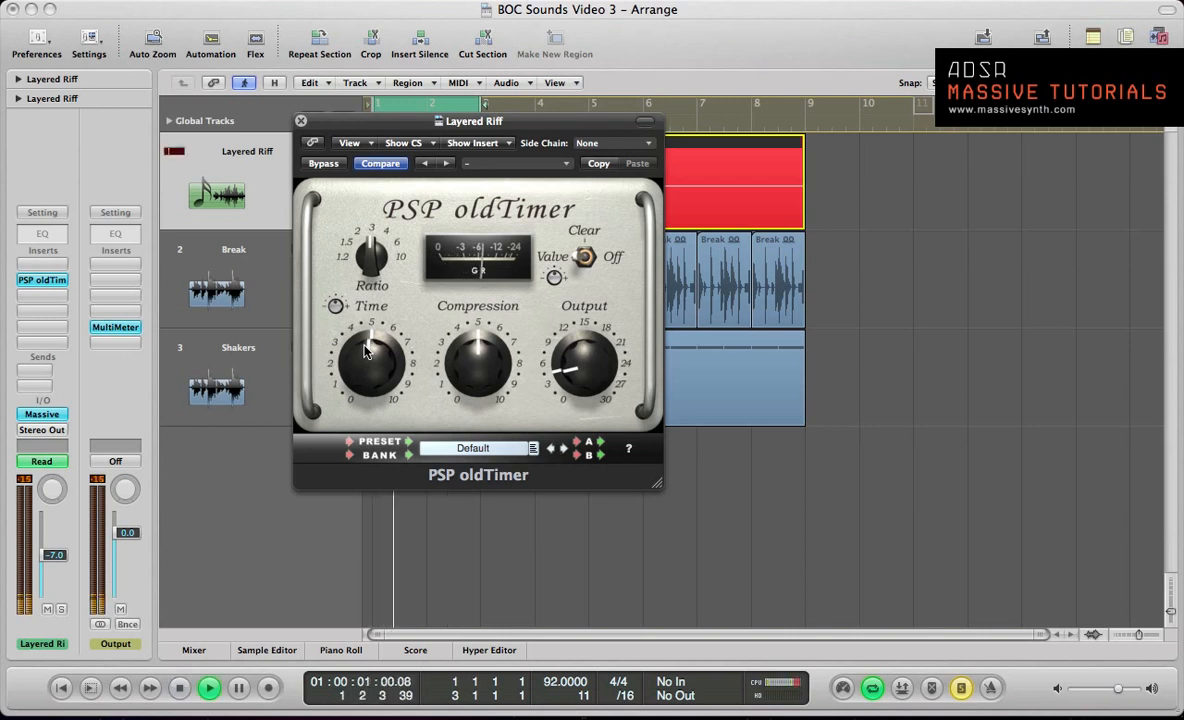
key(space)
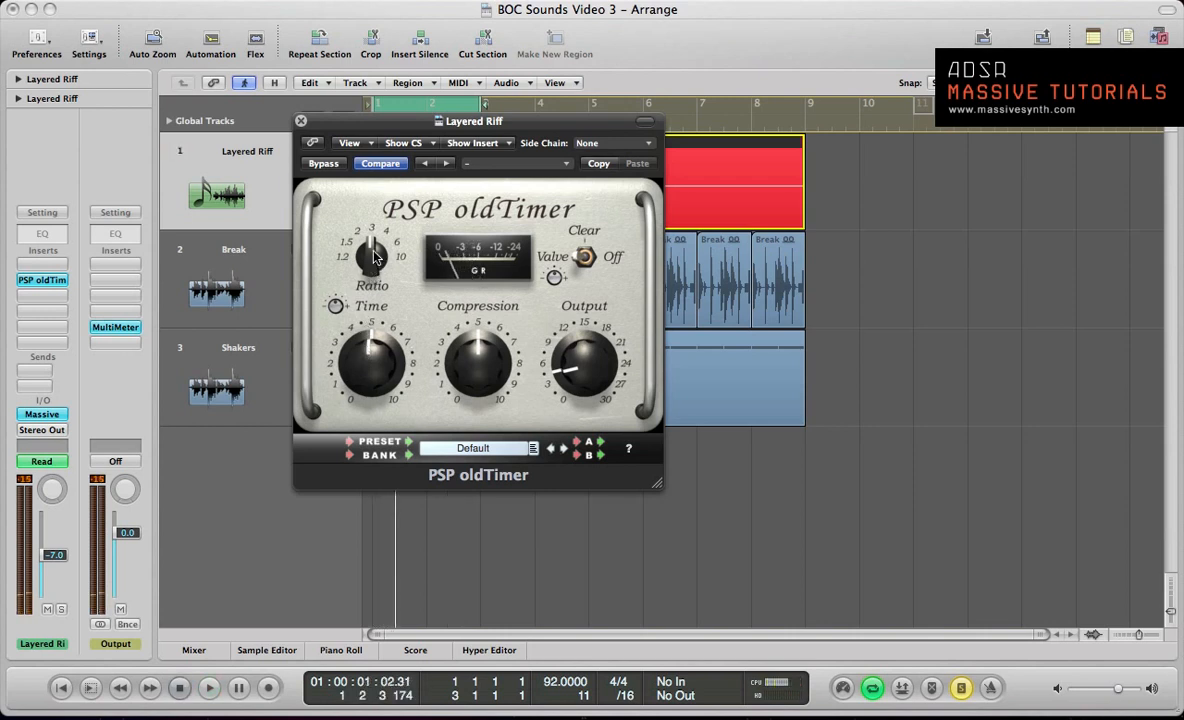
Step: Raise the compressor's Ratio to 6 and play the riff from the start
drag(370, 249, 369, 218)
key(Return)
key(space)
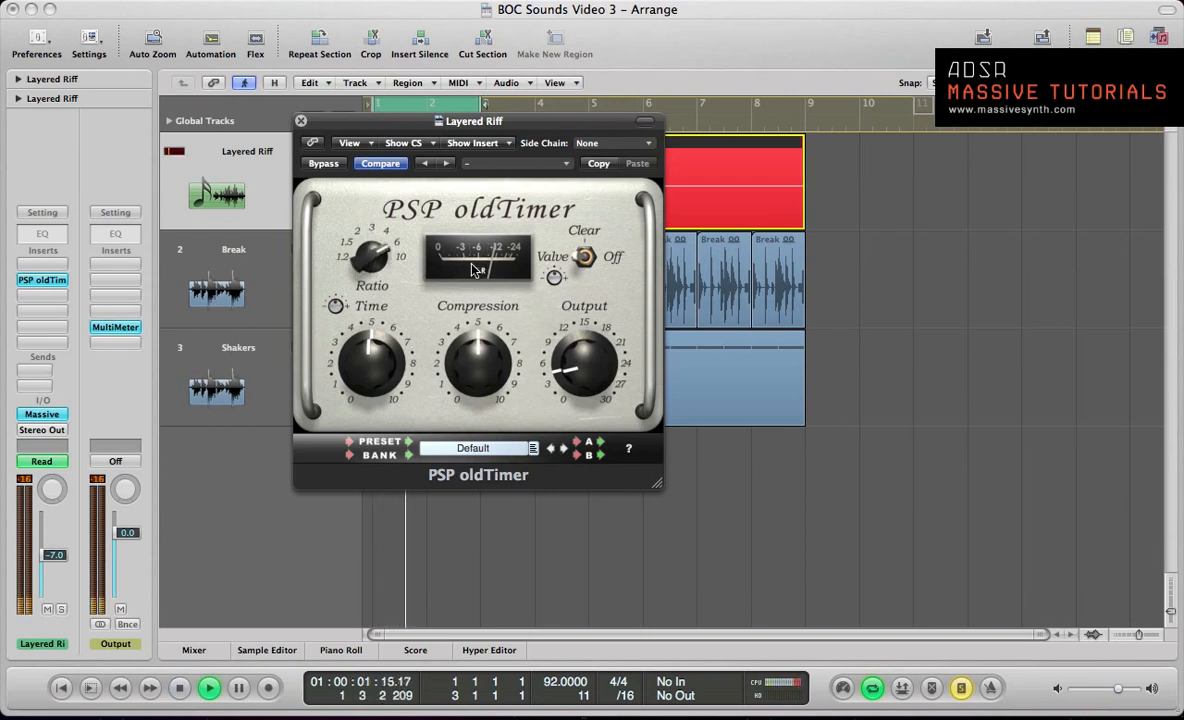
Step: Lower the compressor's Compression to about 4, play the riff and clear the Layered Riff channel's peak reading
key(space)
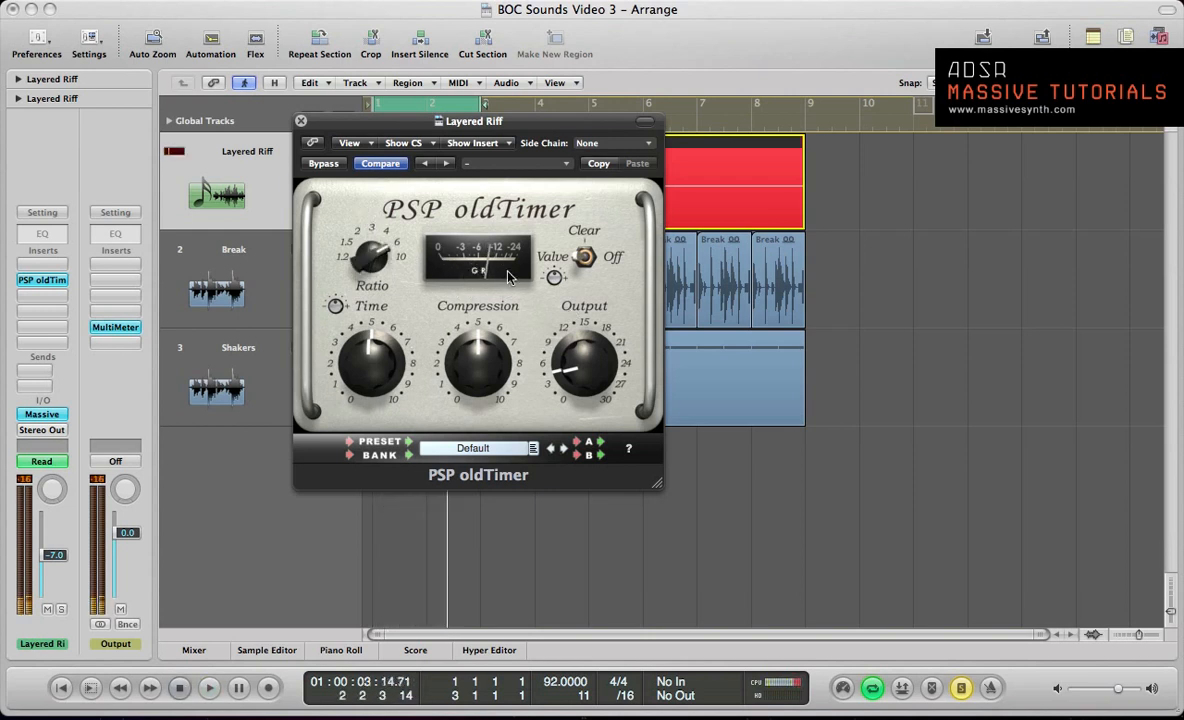
drag(474, 374, 474, 391)
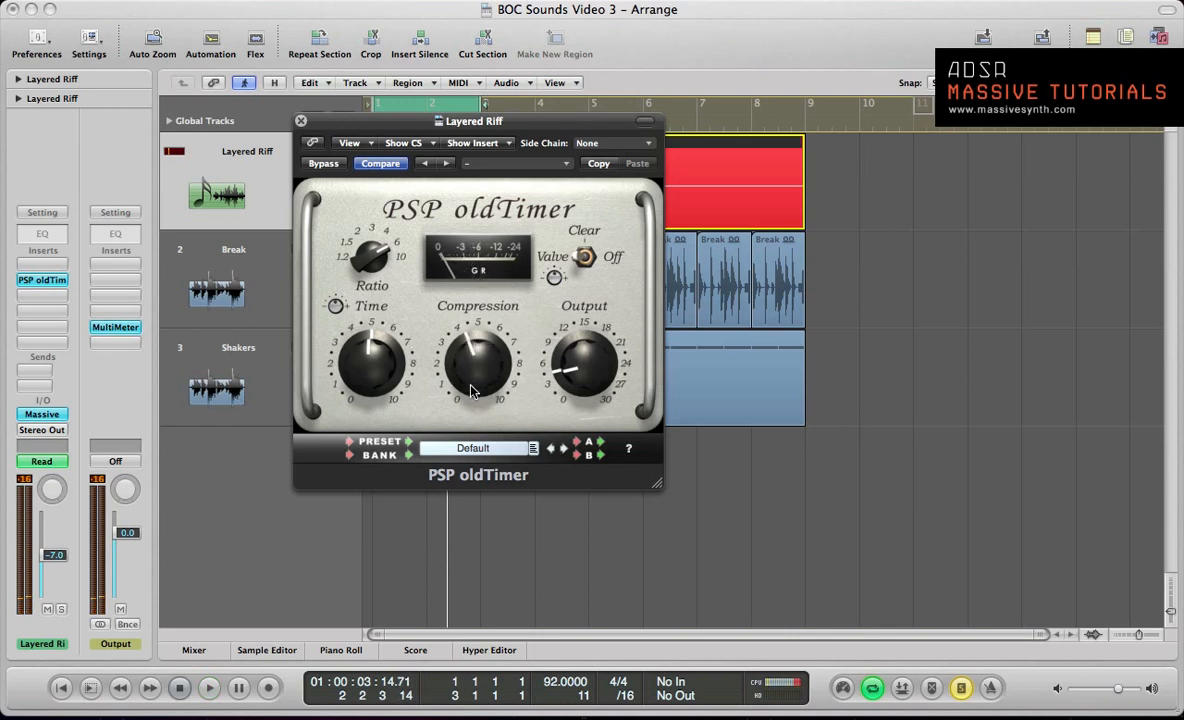
key(space)
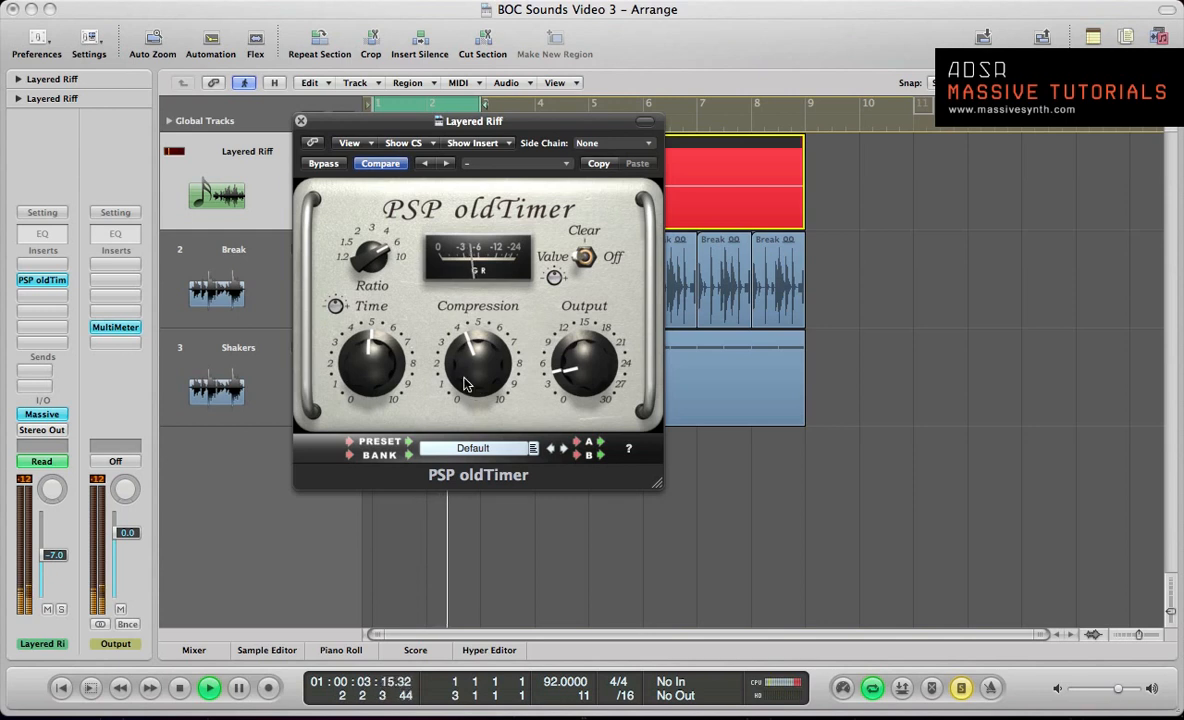
click(24, 481)
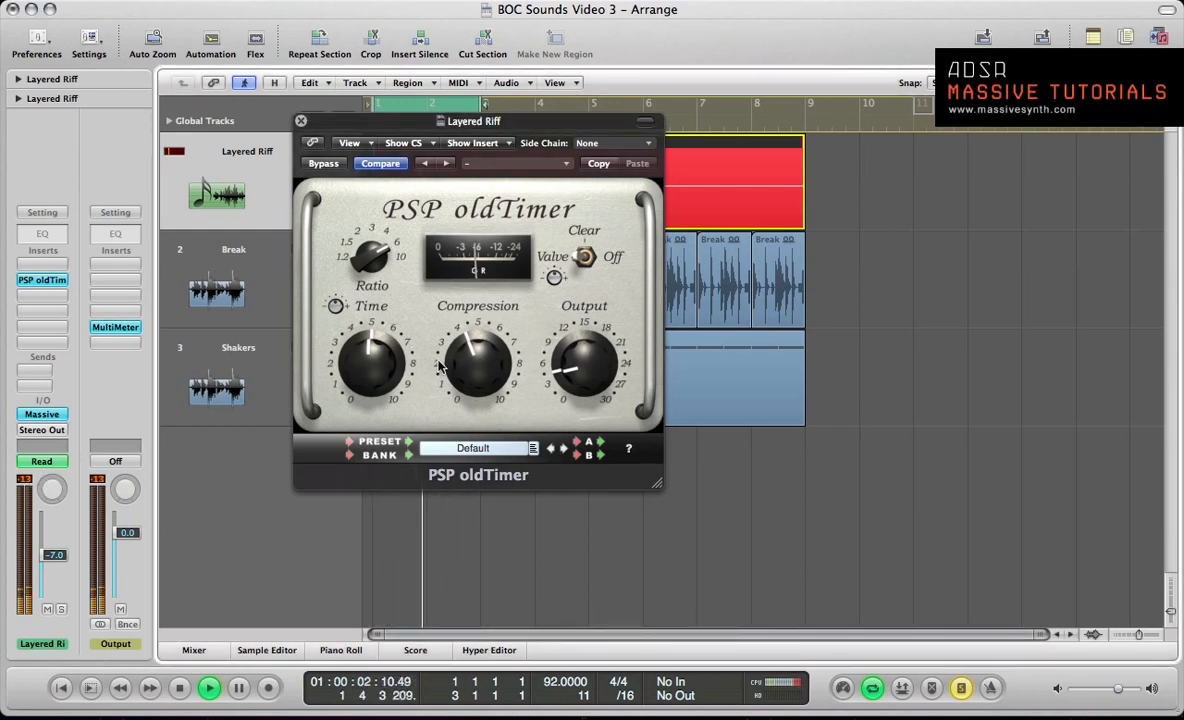
Step: Raise the compressor's Output to about 6 and play the riff
key(space)
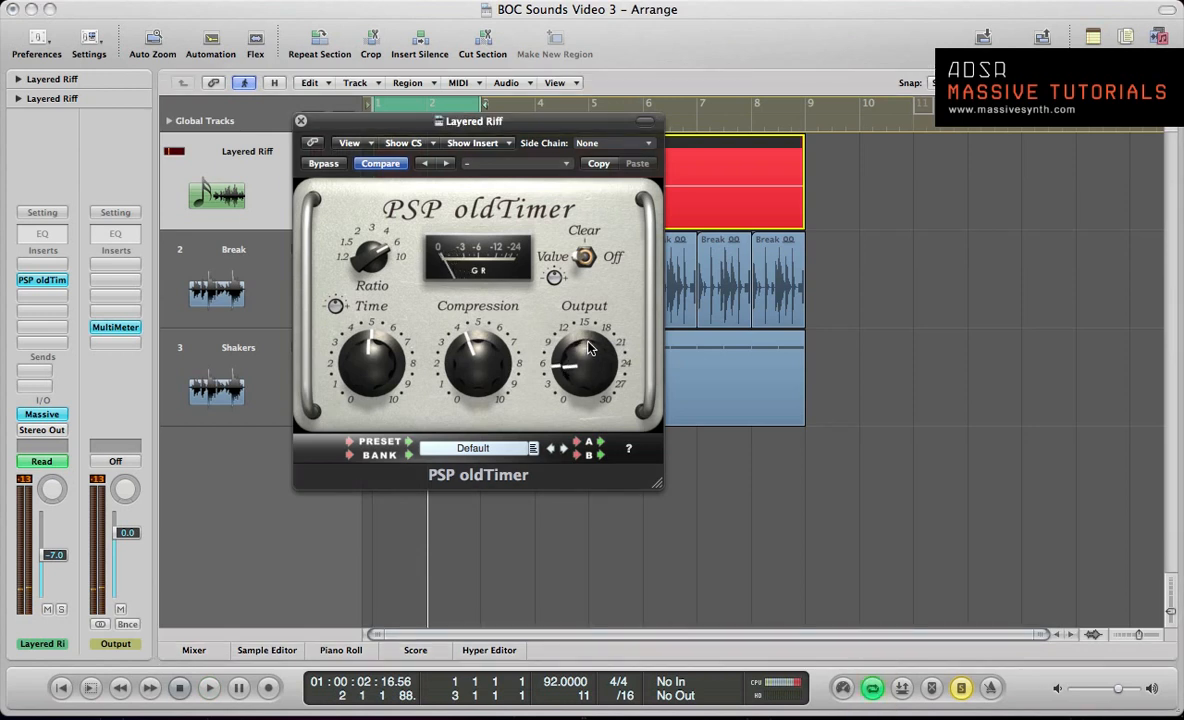
drag(589, 358, 589, 346)
key(space)
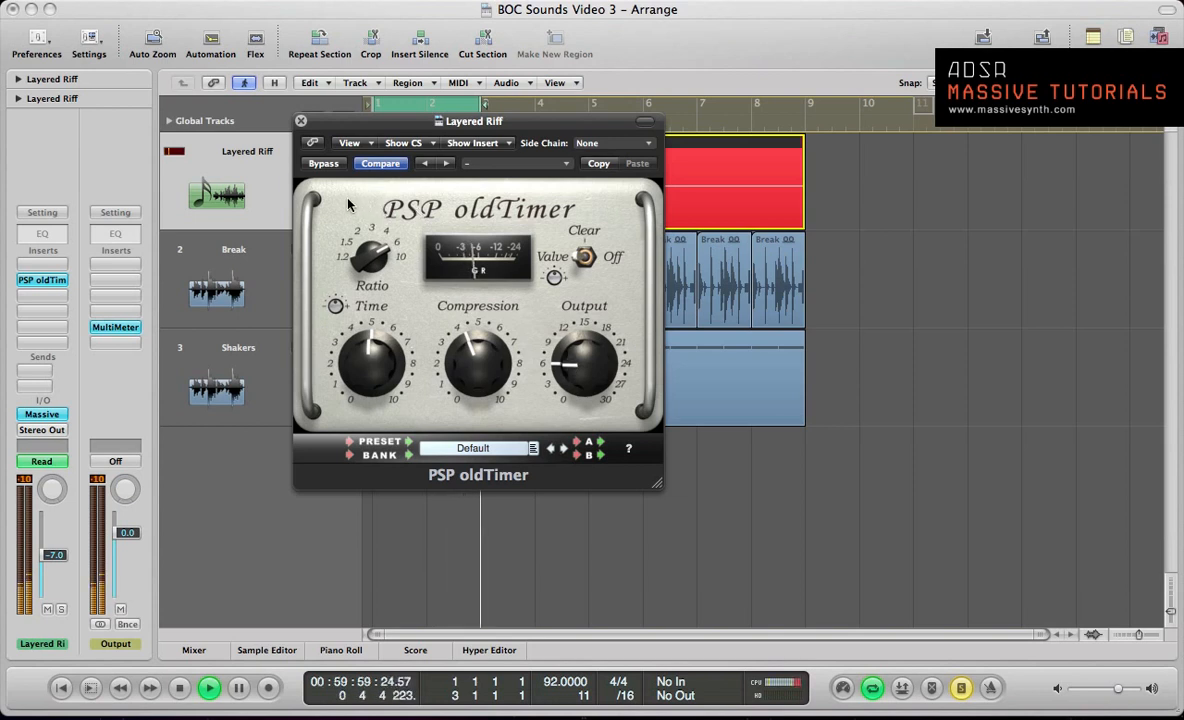
Step: Compare the looping riff with PSP oldTimer bypassed and active, leave the compressor active and resume playback
click(322, 165)
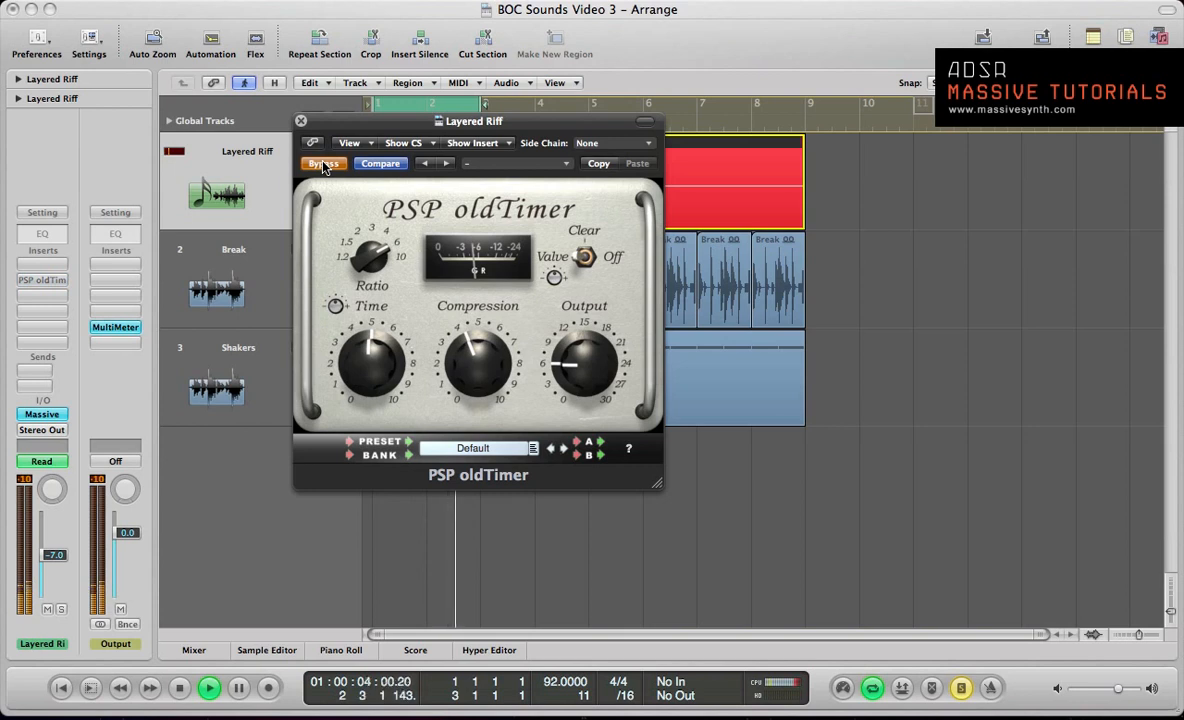
click(322, 165)
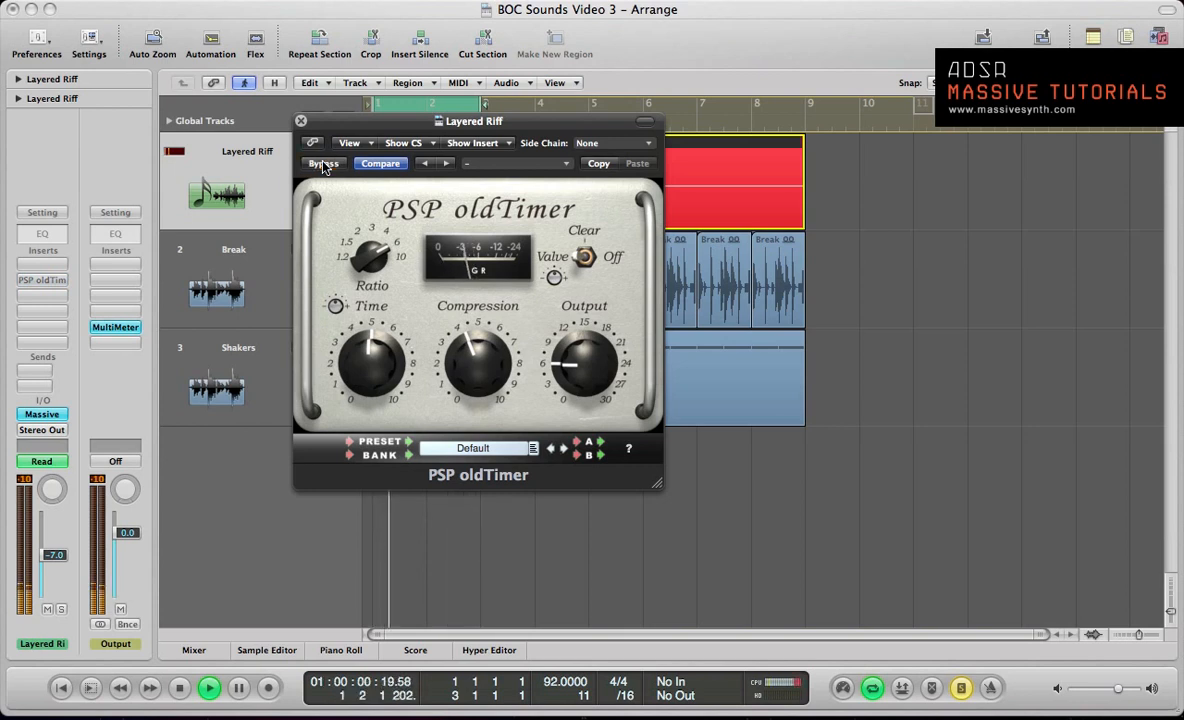
click(322, 165)
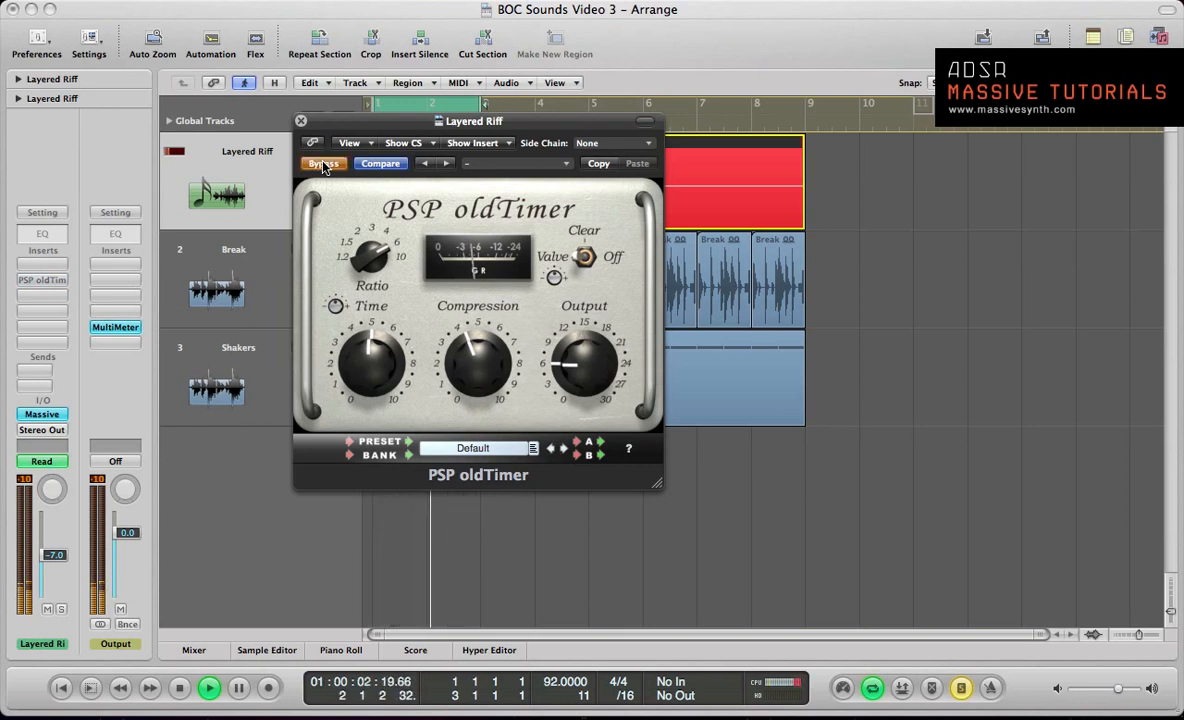
click(322, 165)
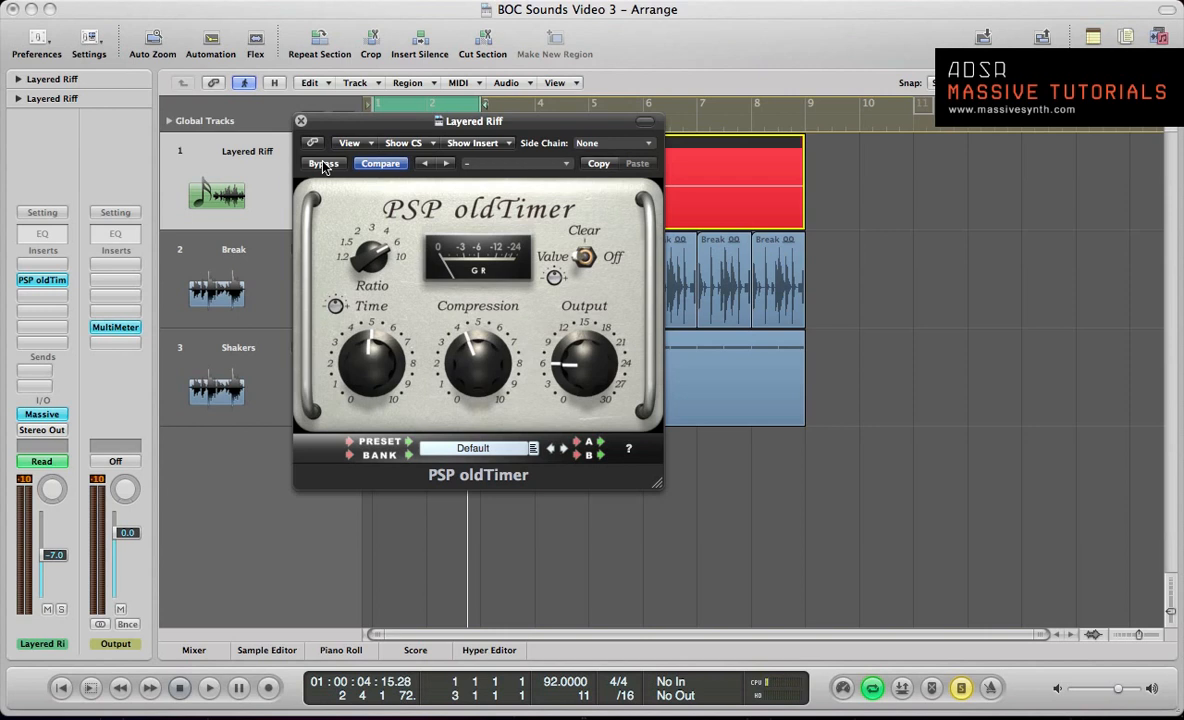
key(space)
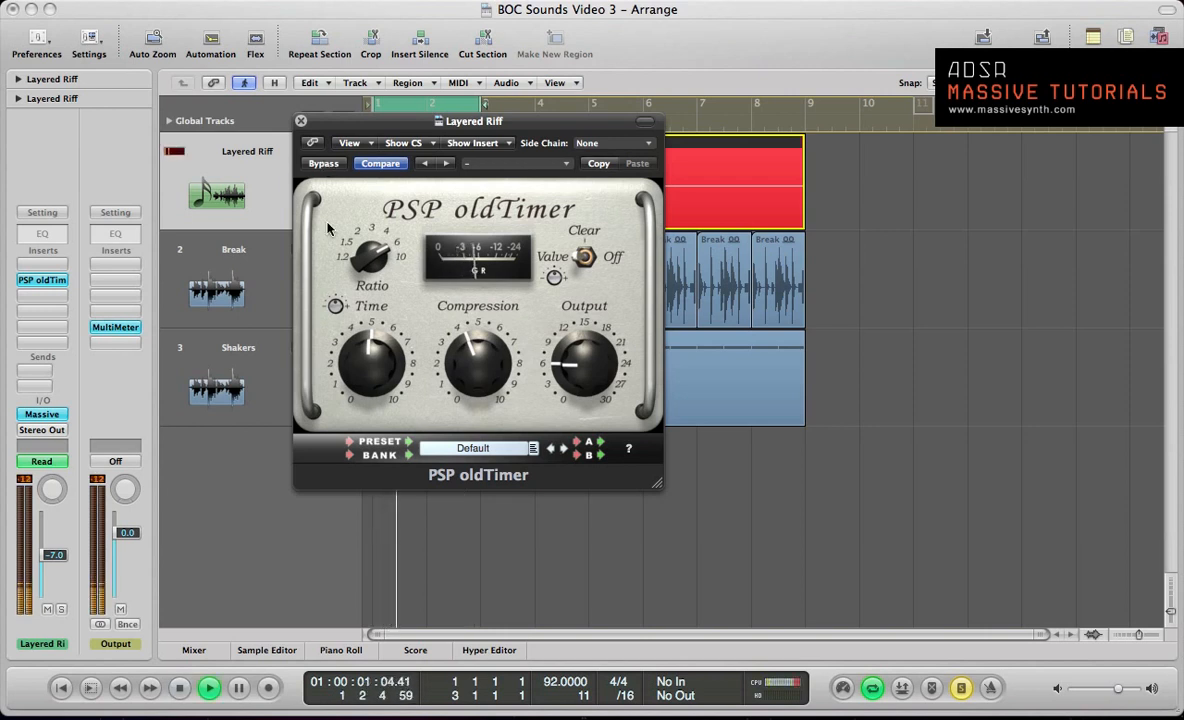
Step: Try heavier settings with Compression at about 6 and Output at about 16, comparing the result with the compressor bypassed
drag(492, 370, 566, 289)
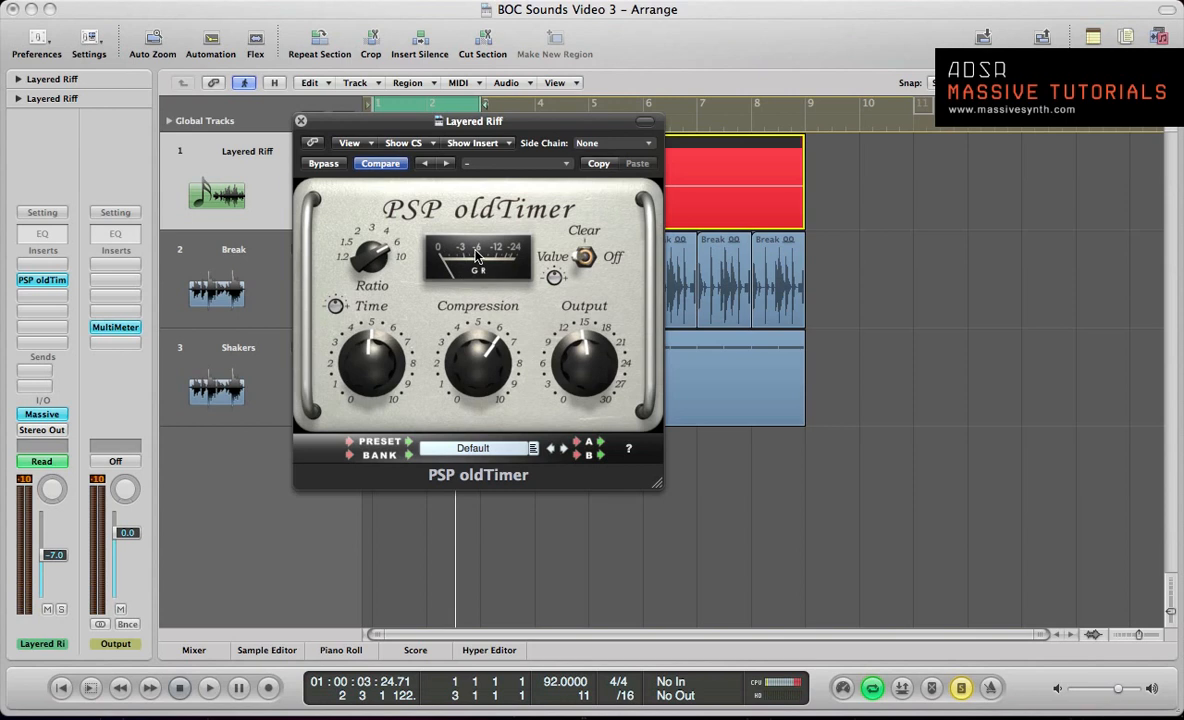
key(space)
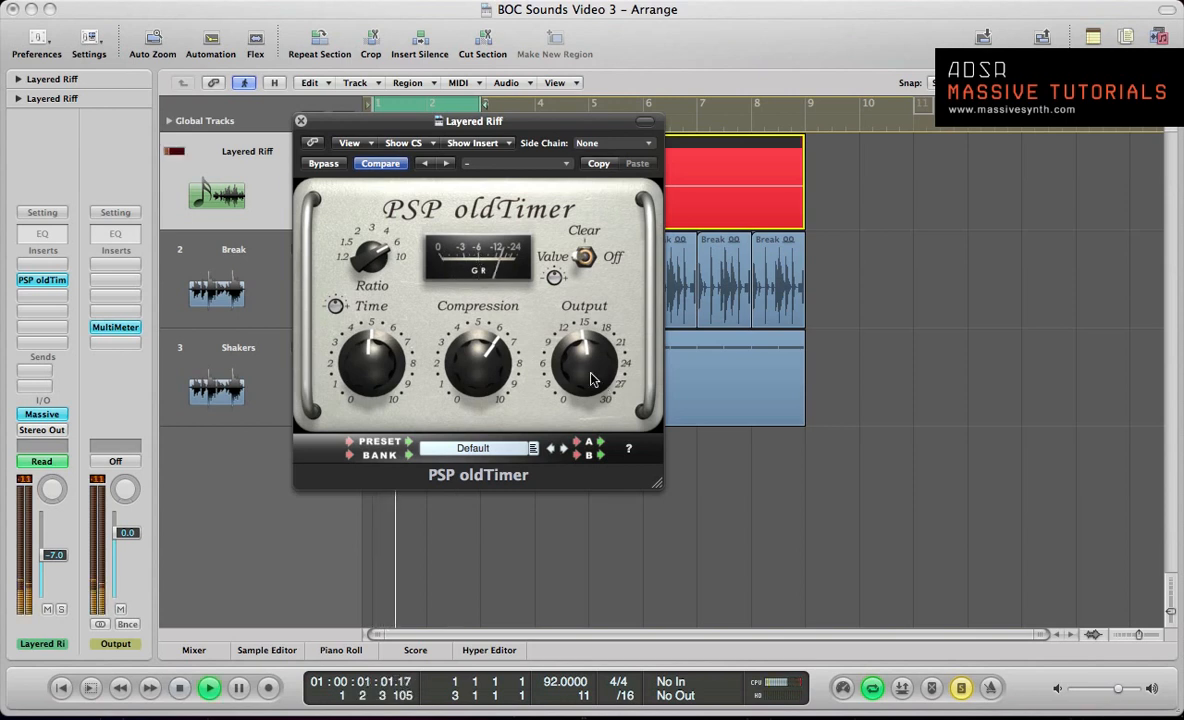
click(323, 164)
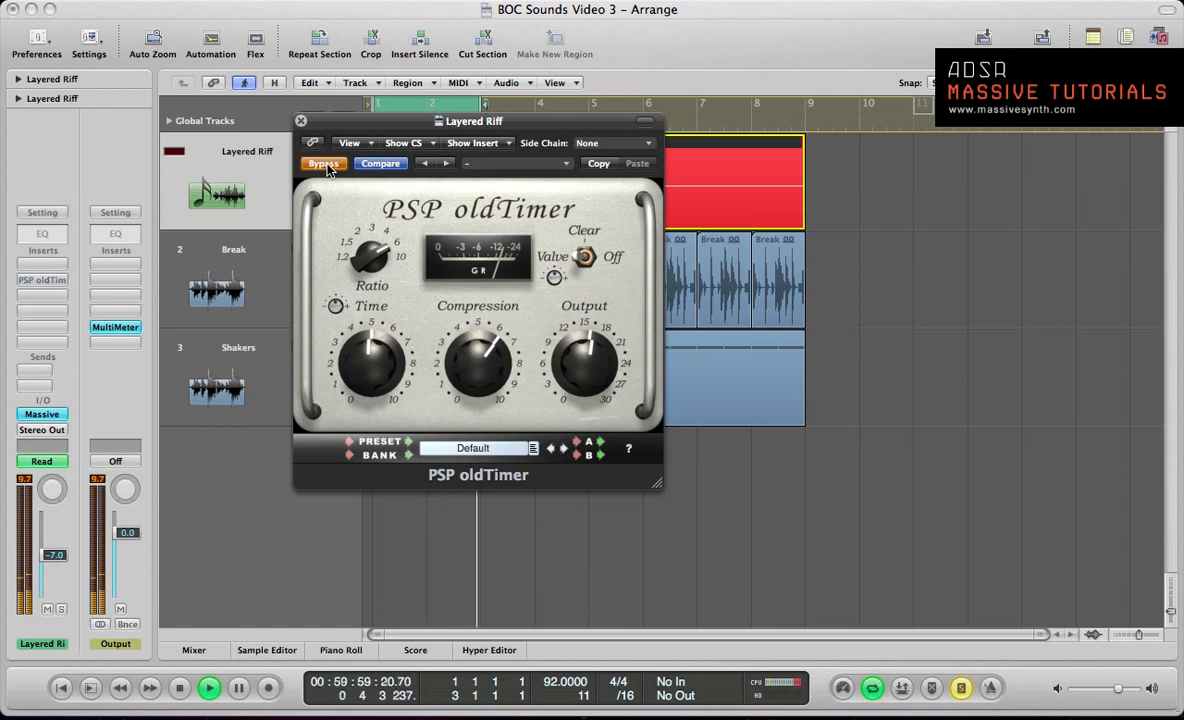
click(323, 164)
Step: Stop playback and lower Compression to about 4 and Output to about 12
key(space)
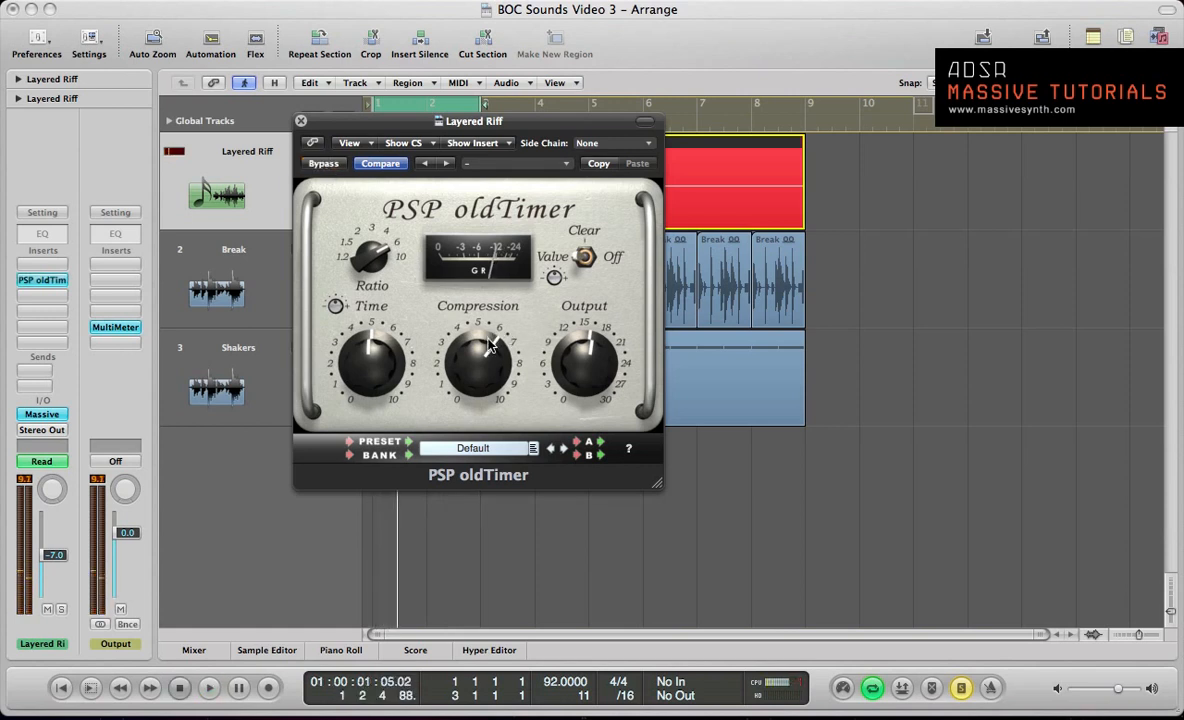
drag(490, 341, 496, 396)
drag(588, 366, 597, 392)
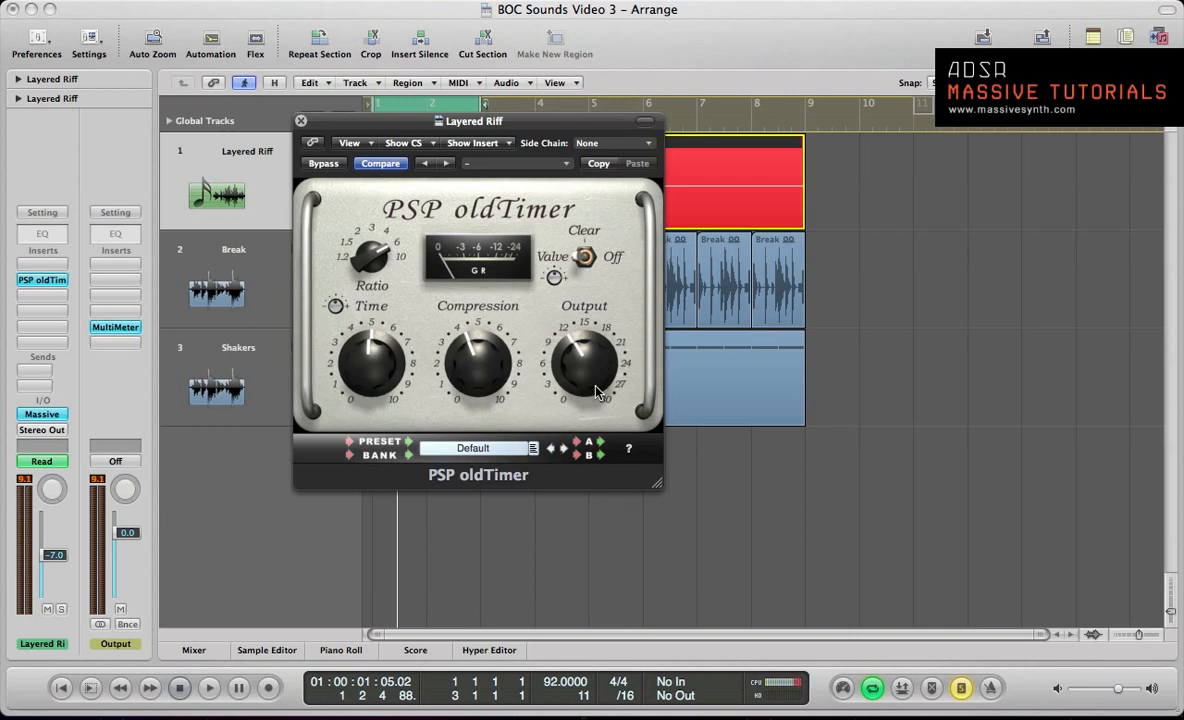
Step: Browse PSP oldTimer's full list of built-in presets and close it without loading one
click(563, 166)
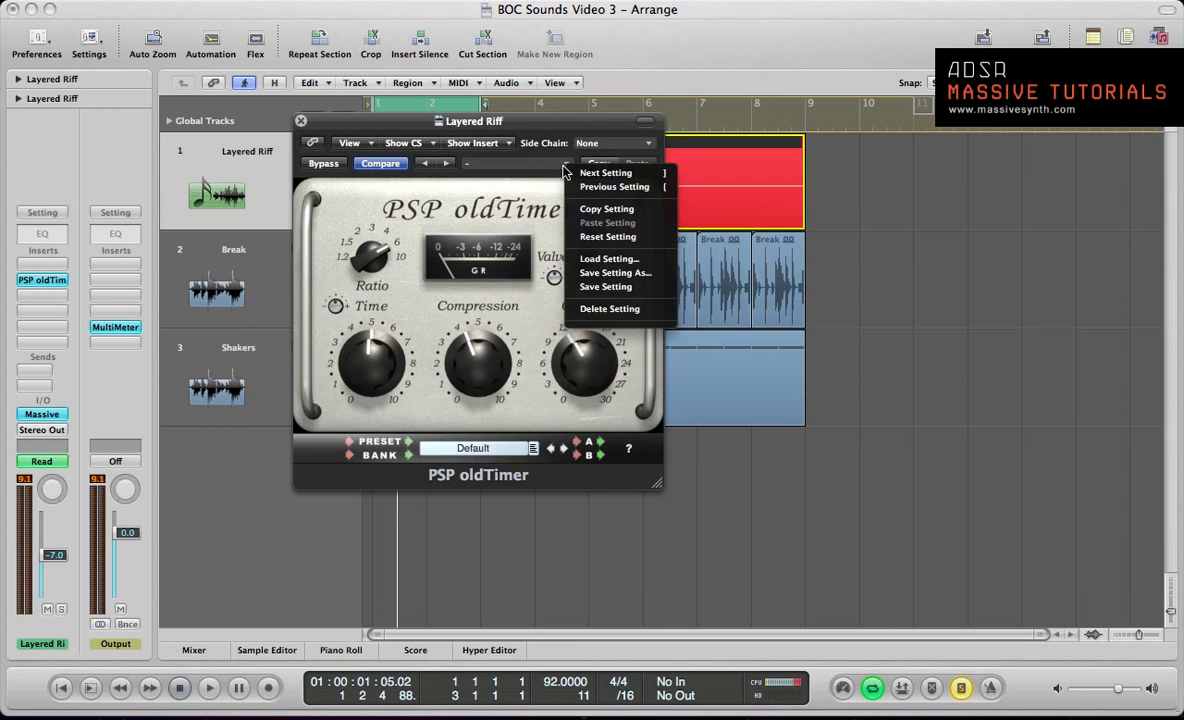
click(538, 441)
click(531, 448)
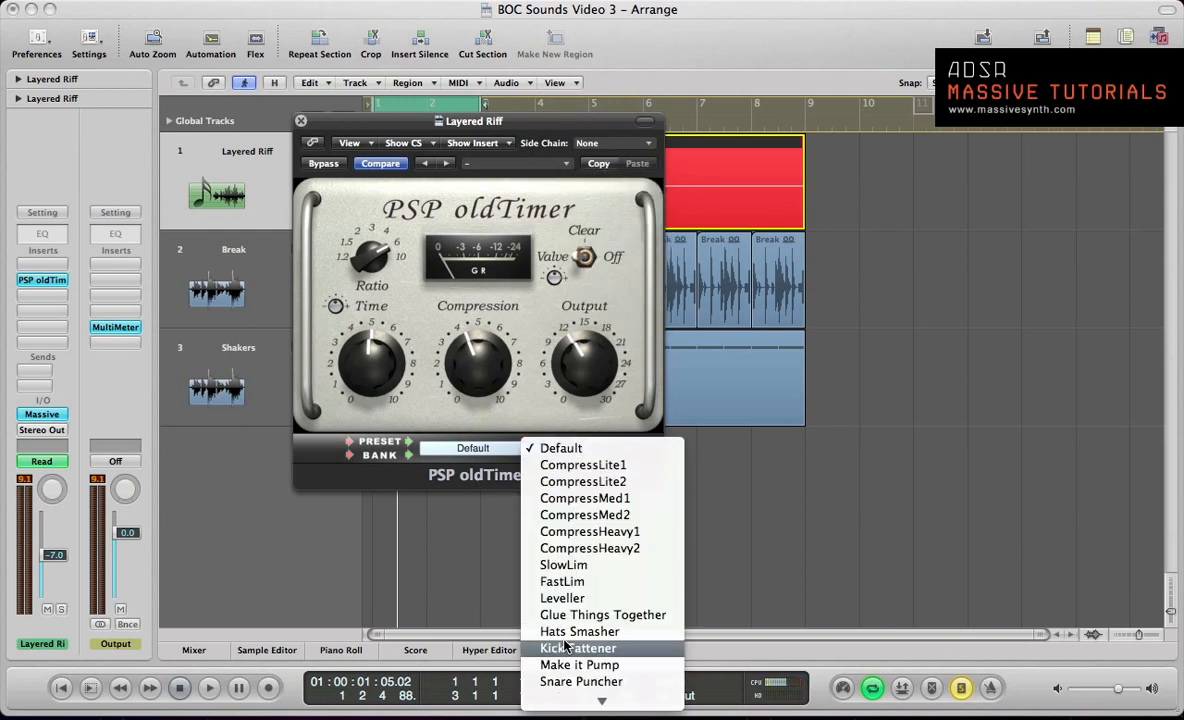
mouse_move(573, 702)
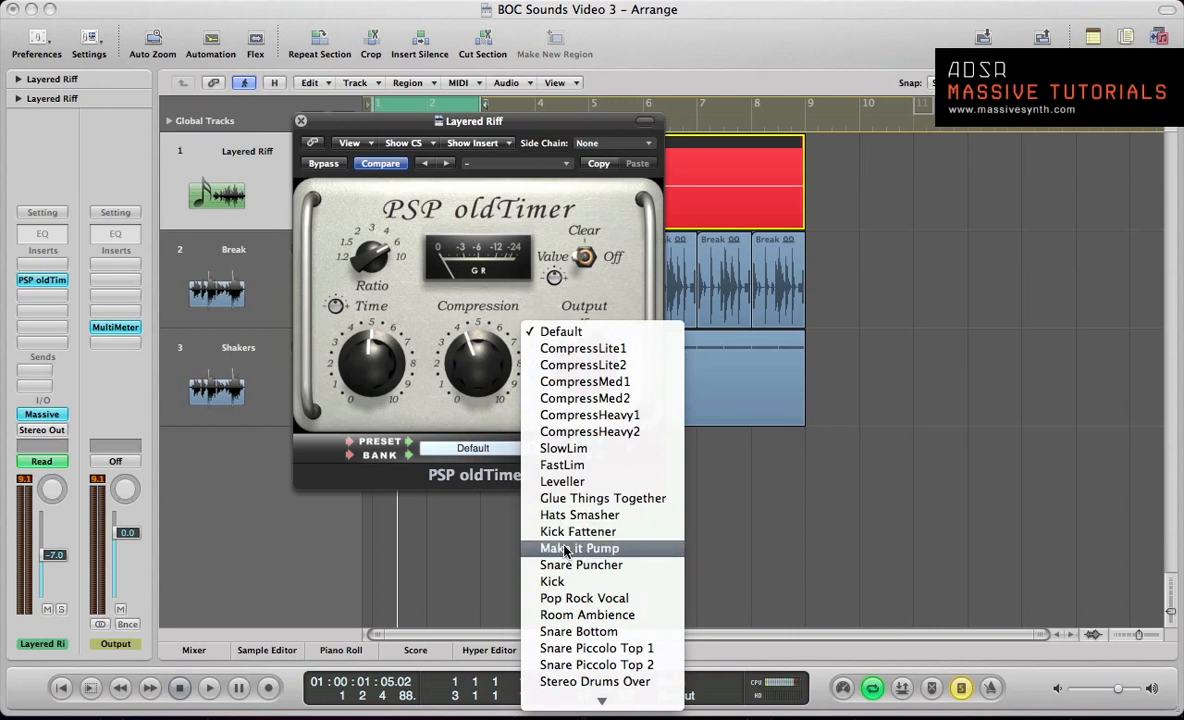
scroll(570, 638, down, 3)
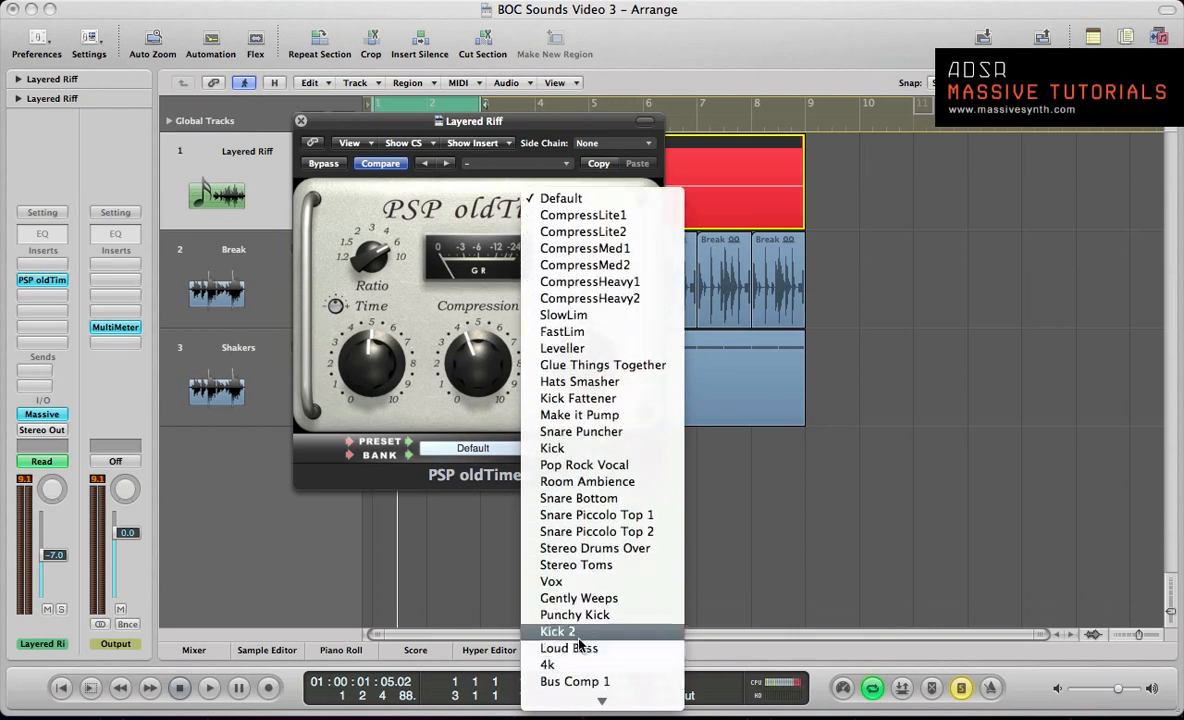
scroll(541, 648, down, 2)
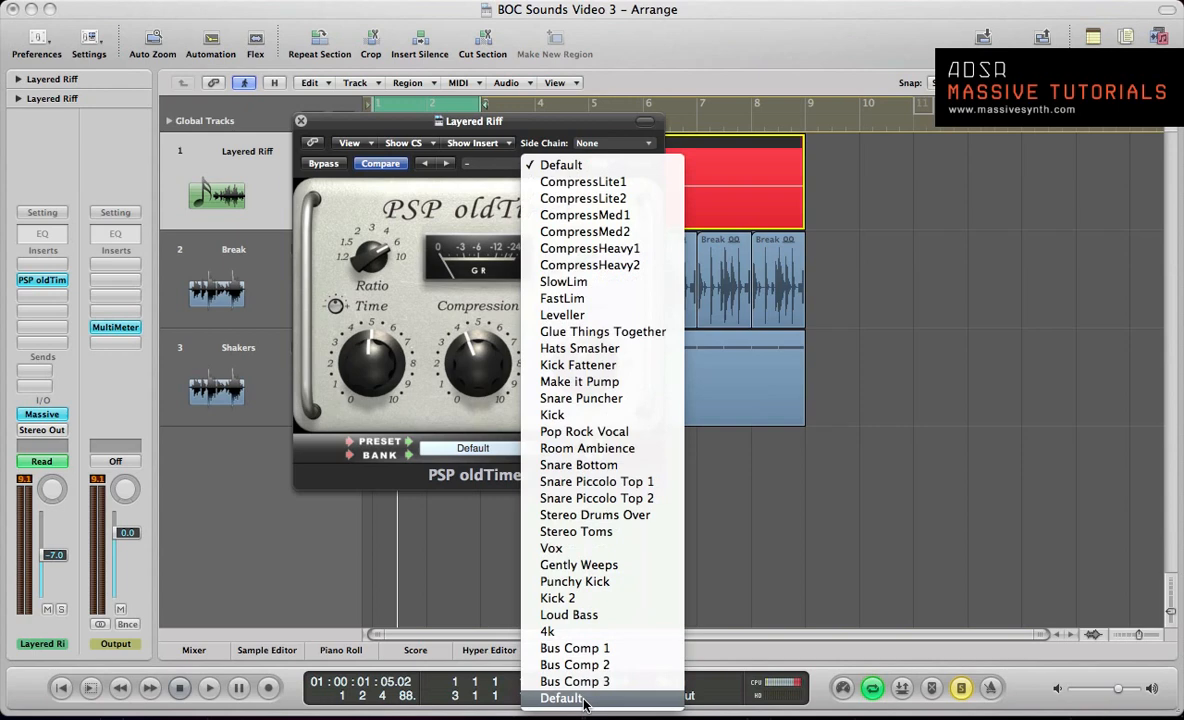
click(416, 297)
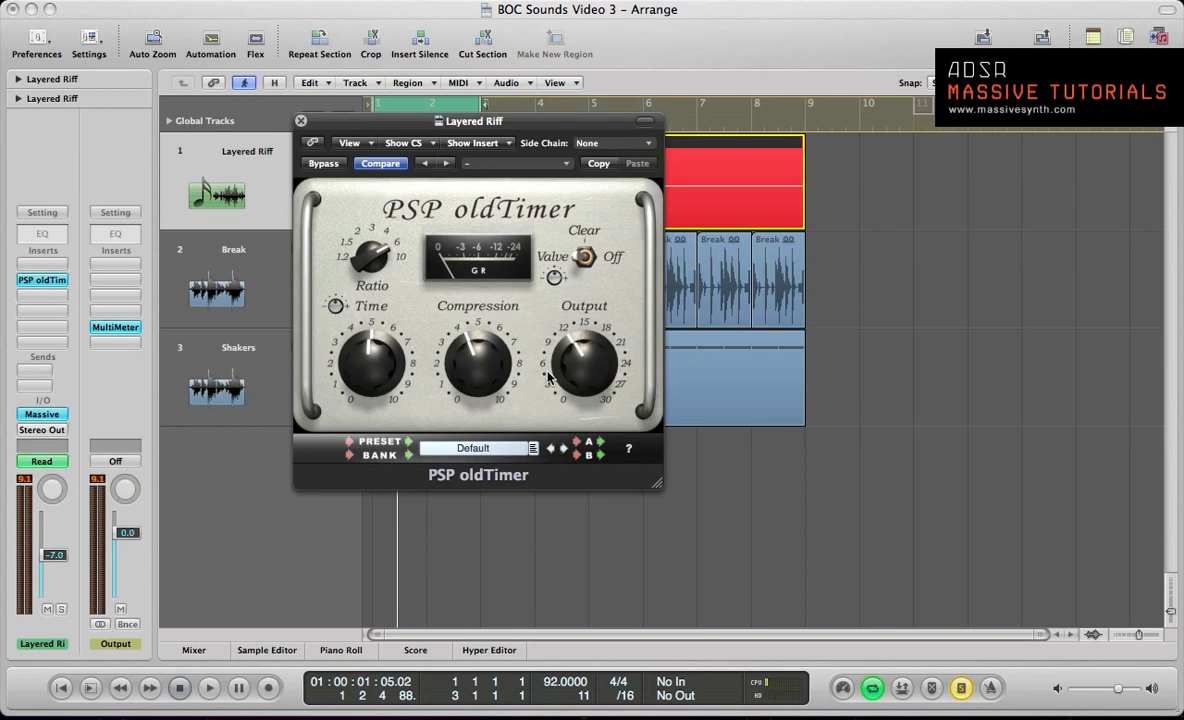
Step: Lower the compressor's Output to about 6 while the riff plays, stop playback and close the compressor window
key(space)
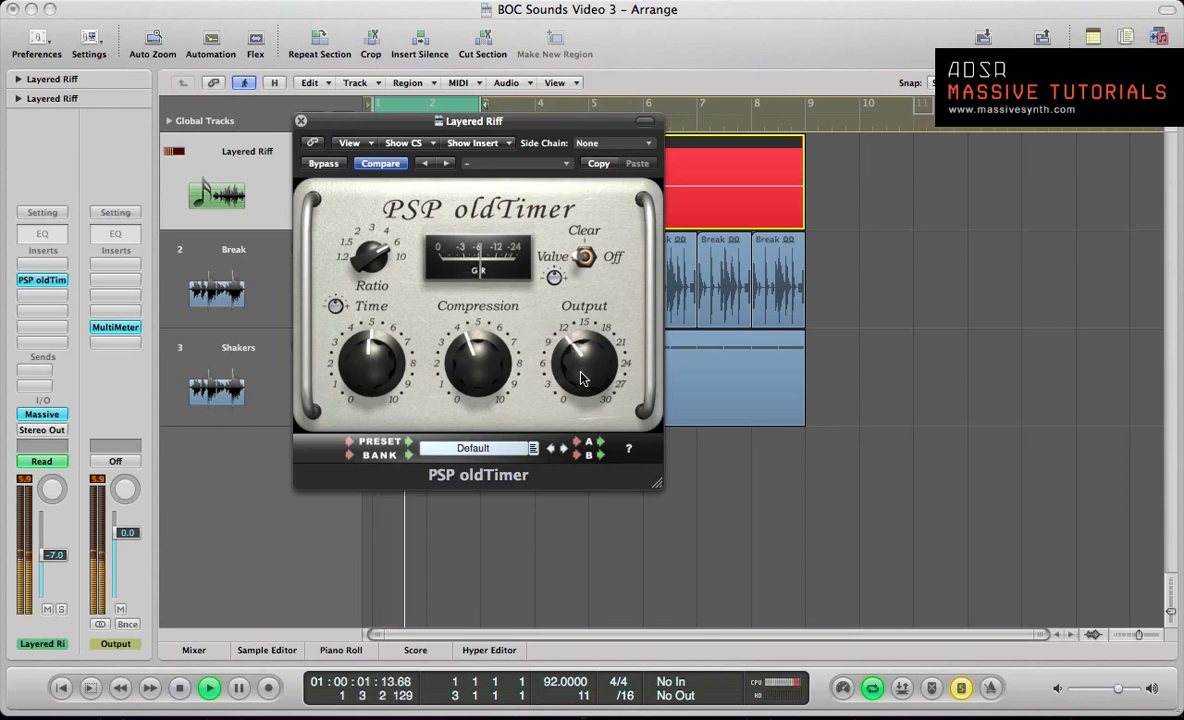
drag(583, 378, 583, 394)
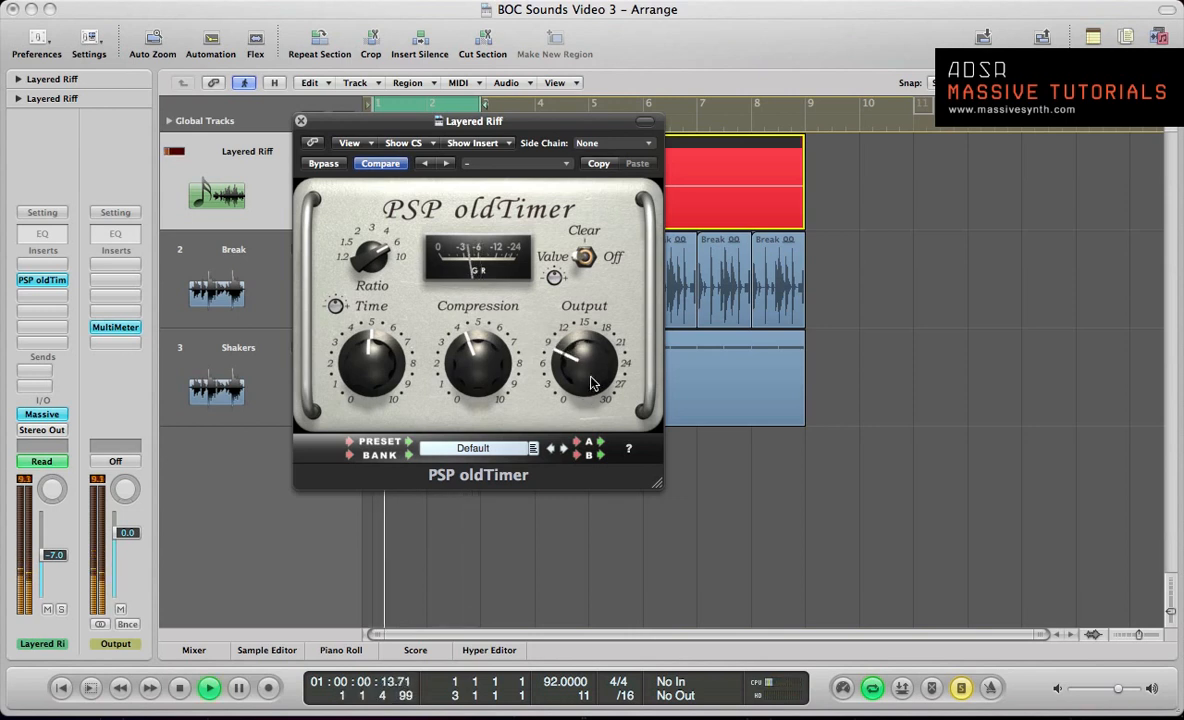
drag(603, 368, 603, 385)
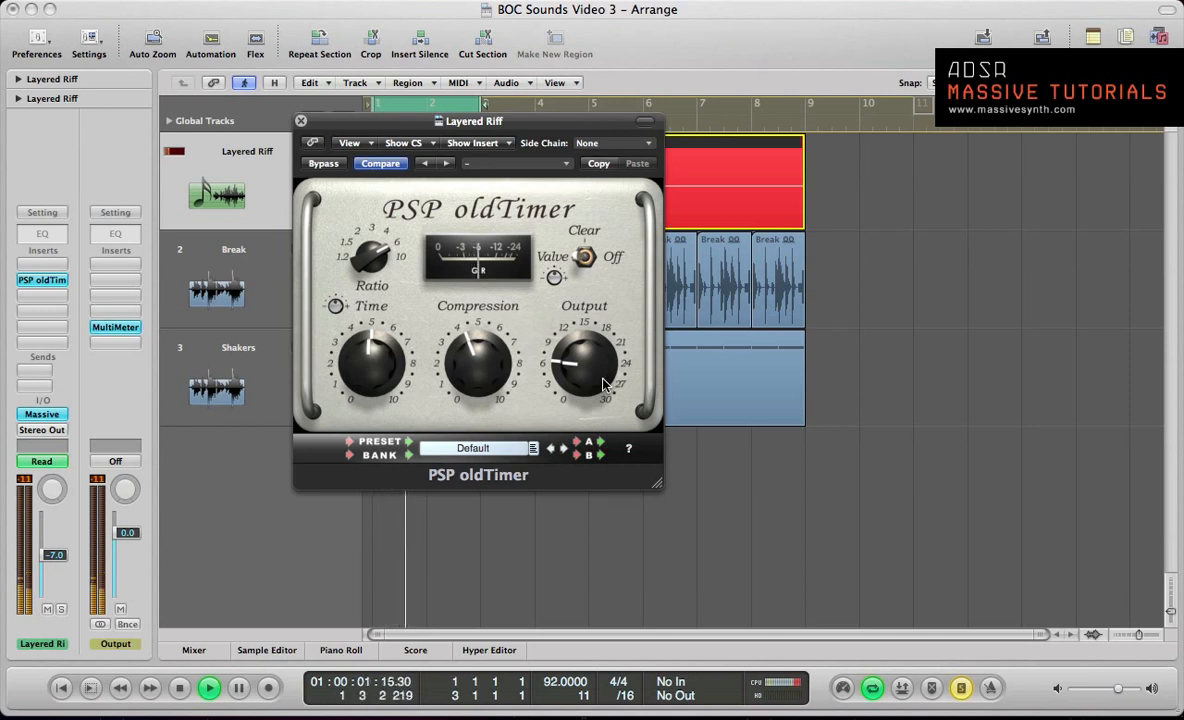
key(space)
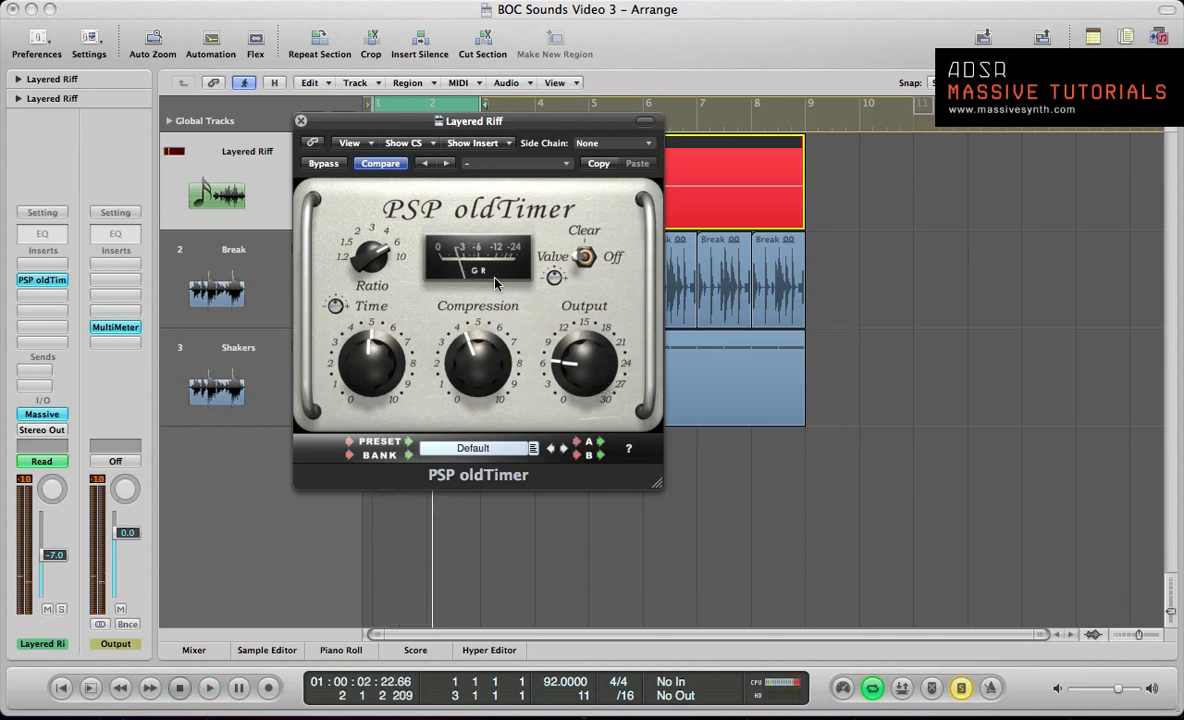
click(301, 122)
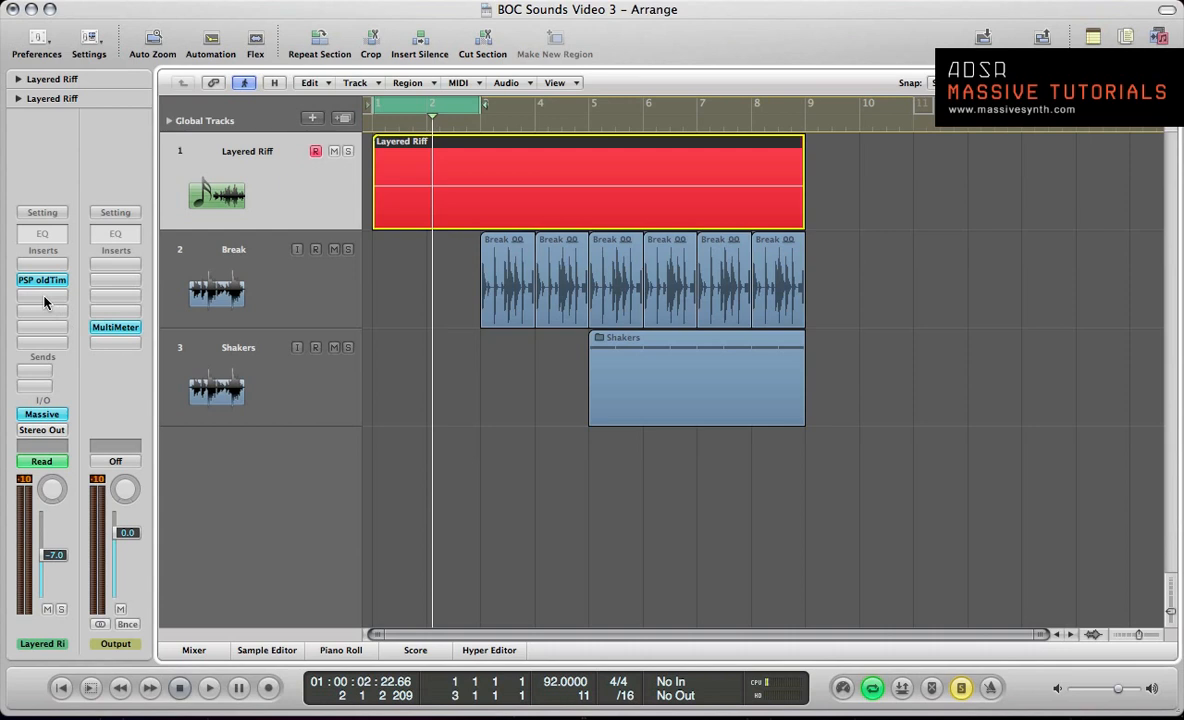
Step: Insert the ValhallaVintageVerb reverb on the Layered Riff channel in the slot directly after PSP oldTimer
click(44, 300)
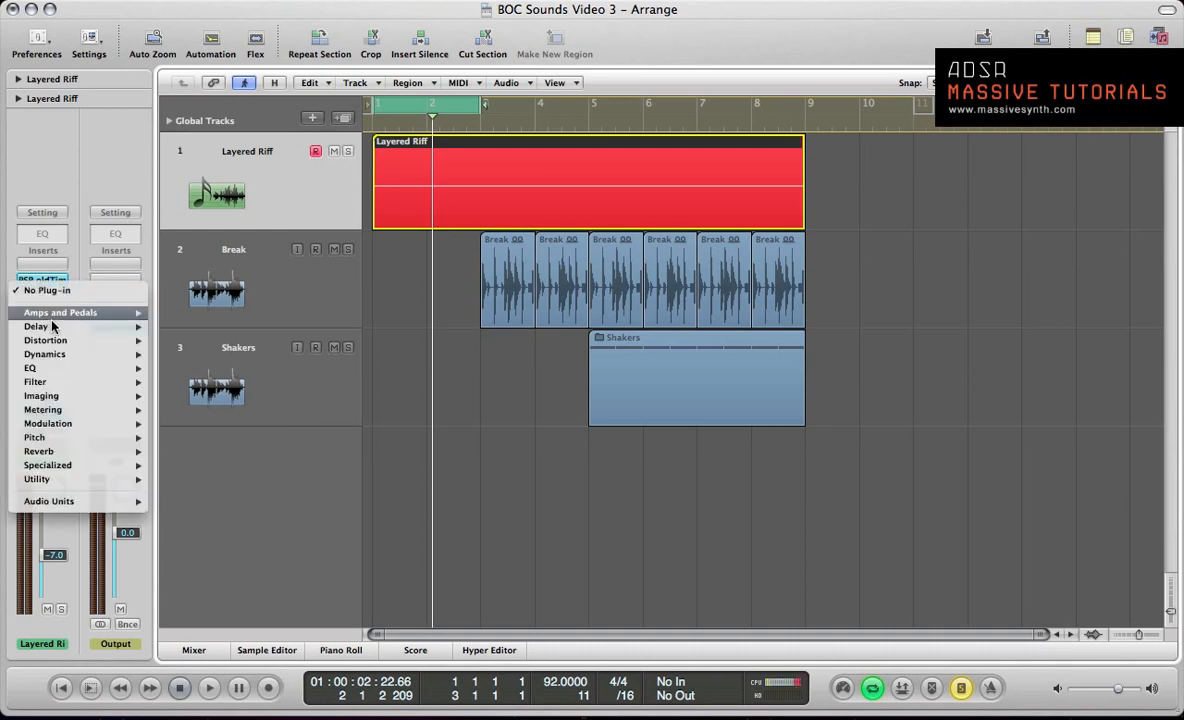
mouse_move(66, 487)
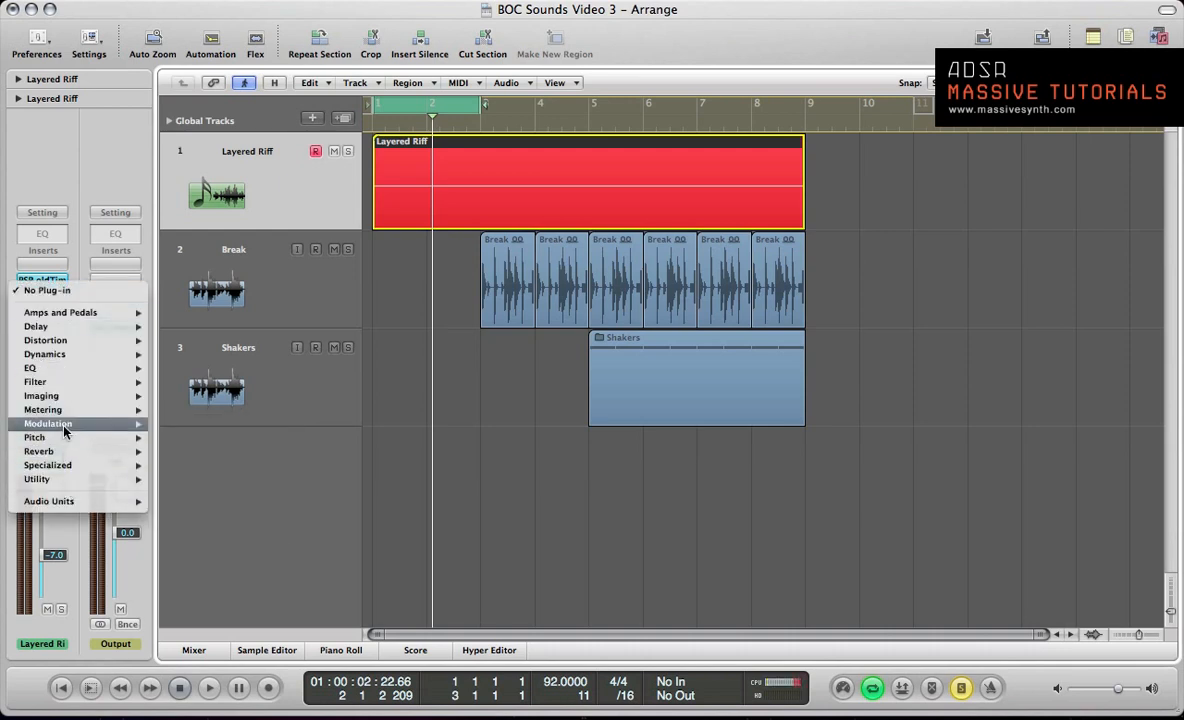
mouse_move(65, 430)
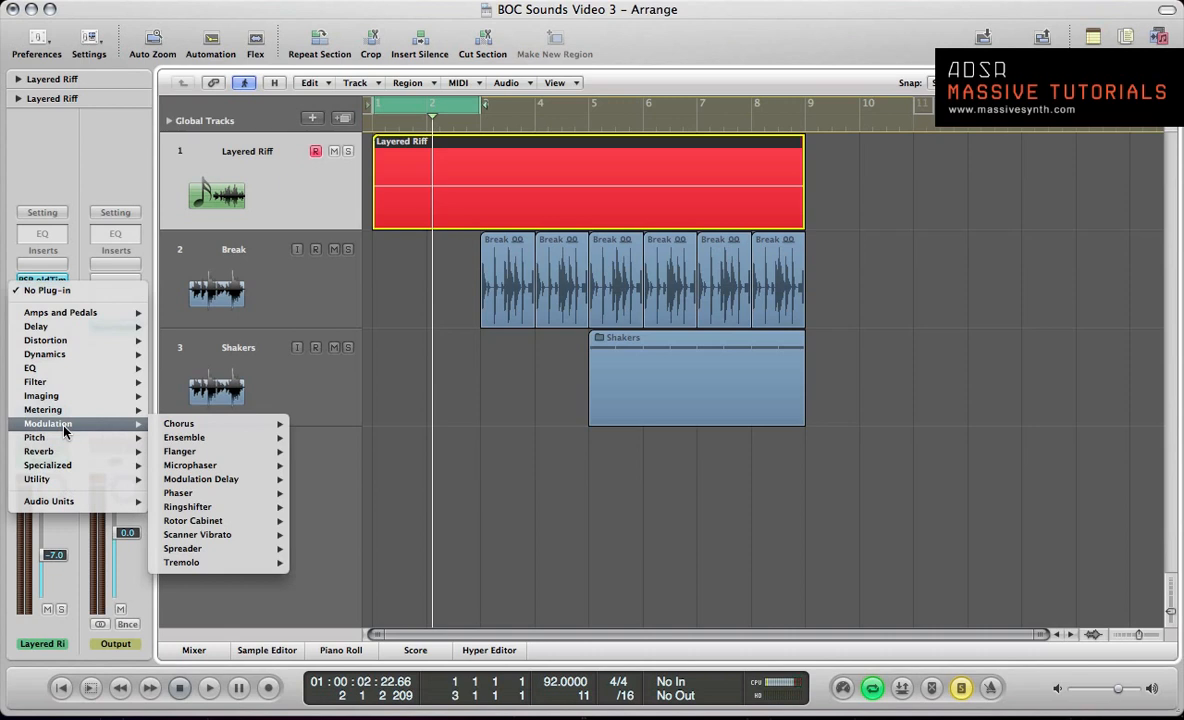
mouse_move(62, 455)
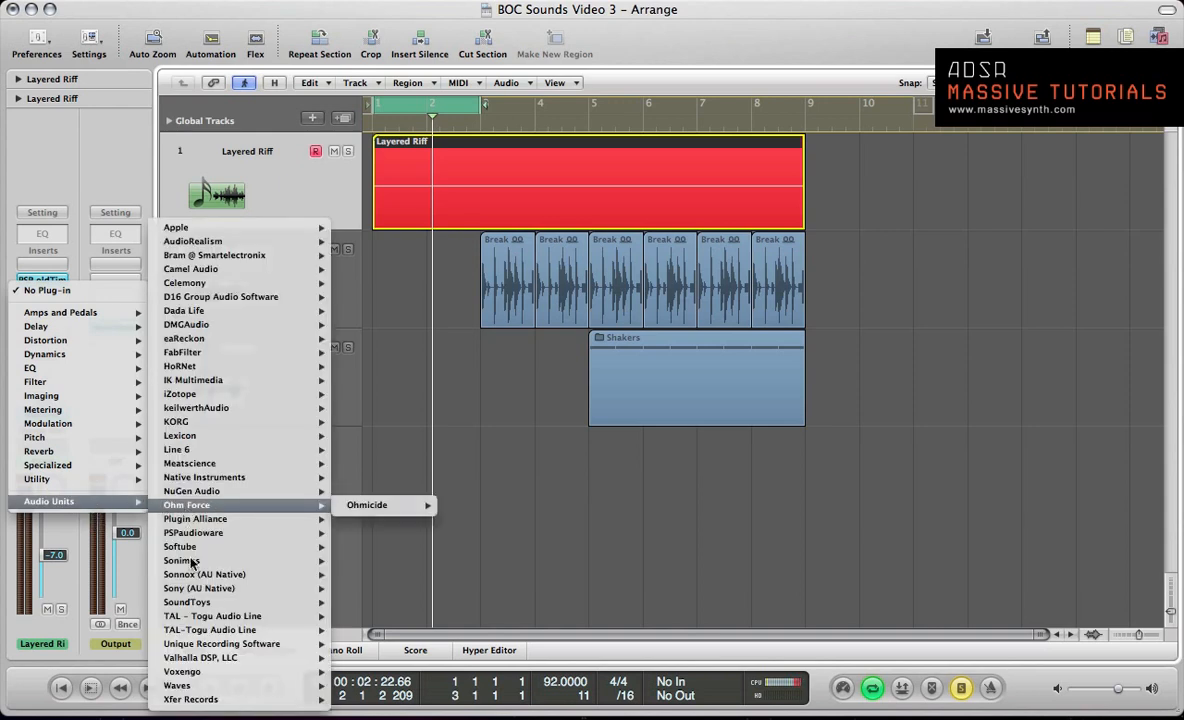
mouse_move(201, 662)
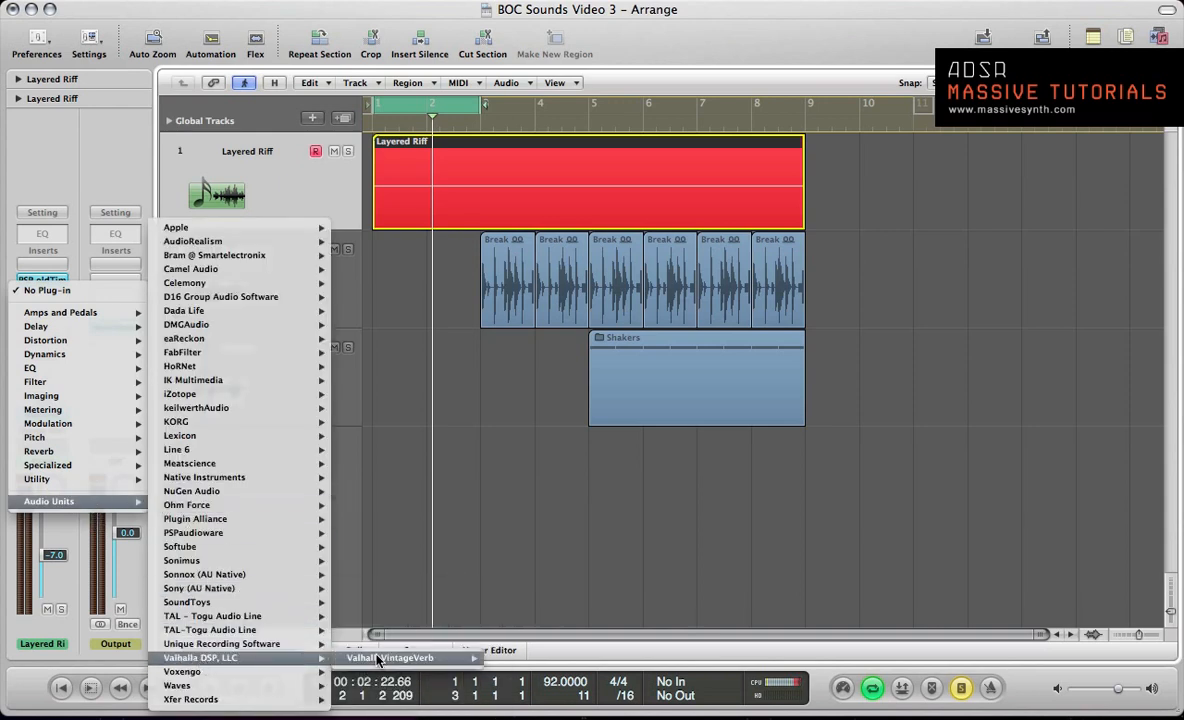
mouse_move(465, 658)
click(508, 658)
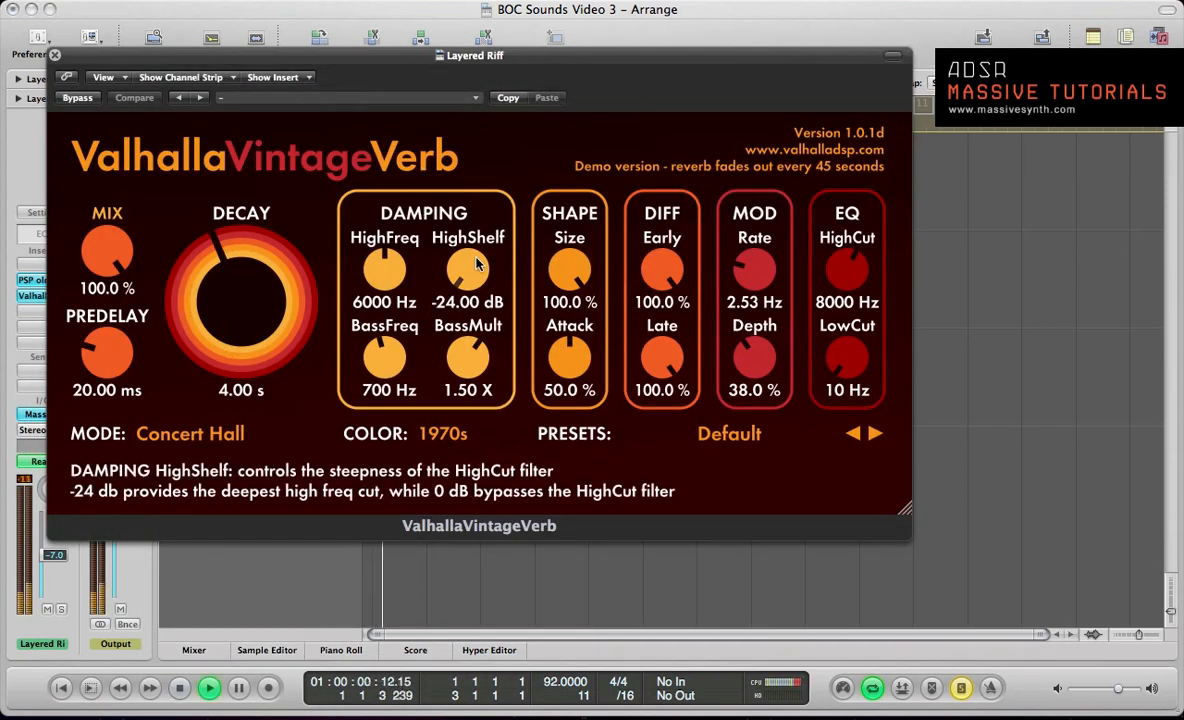
Step: Load the Gated Chorus Verb preset from the Gated Reverbs category and audition it on the riff
click(745, 434)
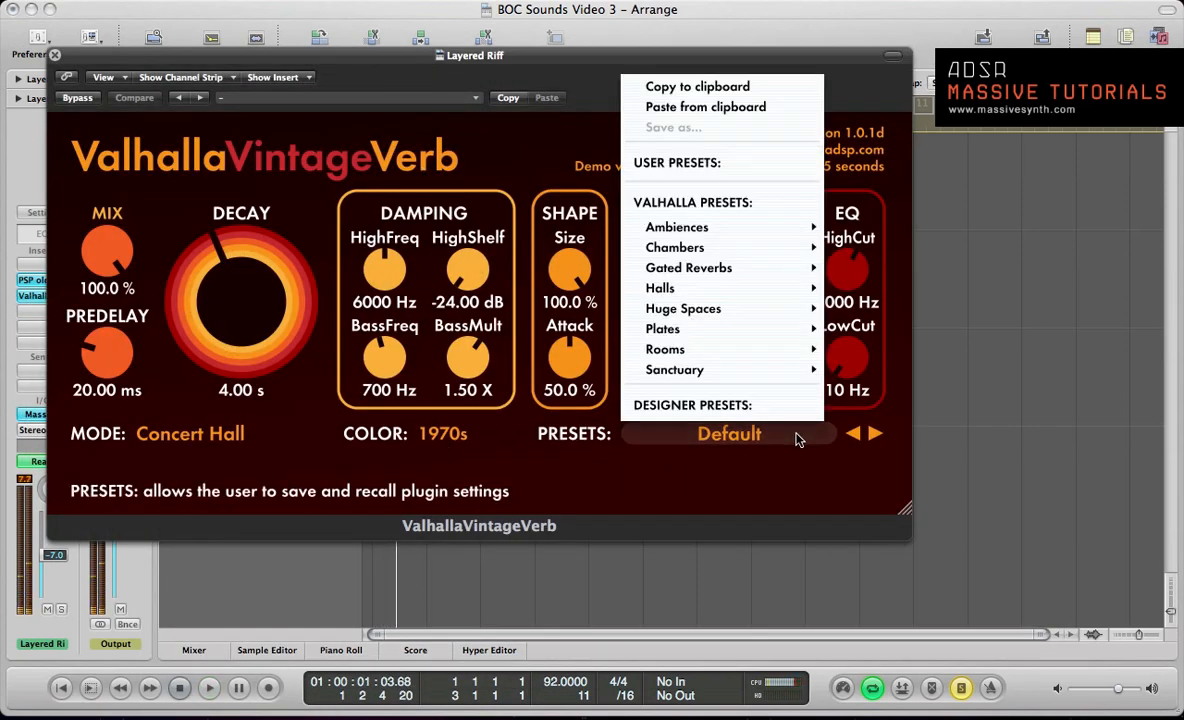
mouse_move(726, 256)
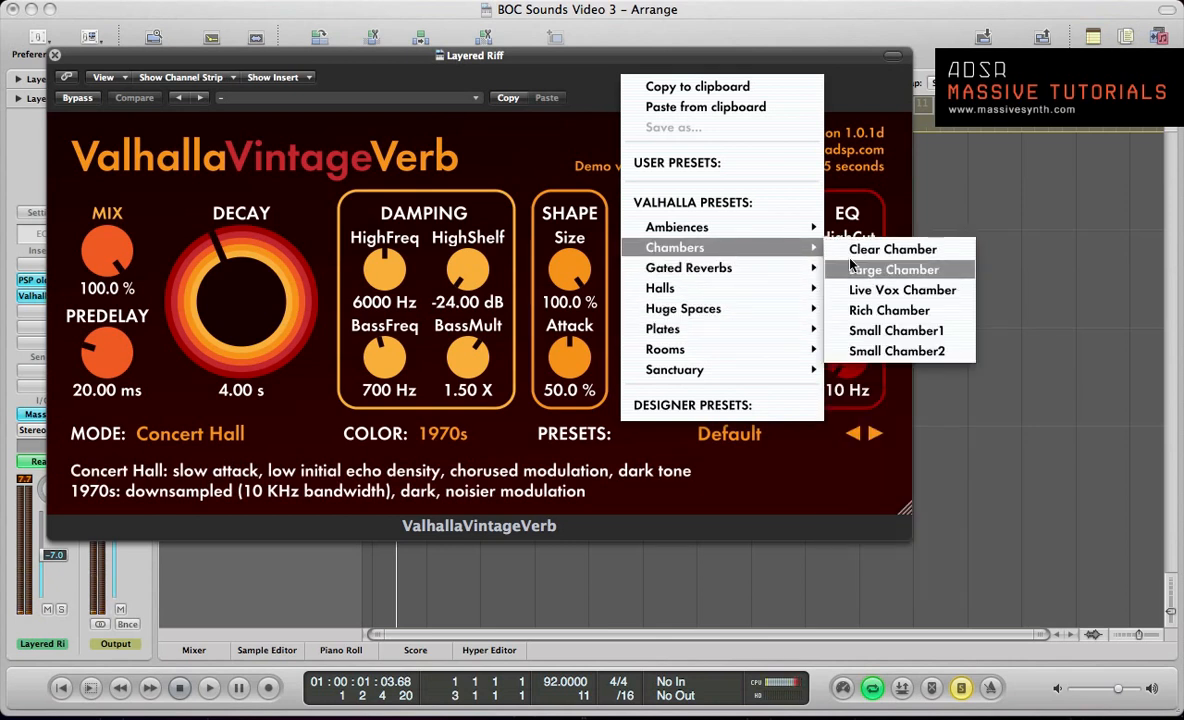
mouse_move(797, 265)
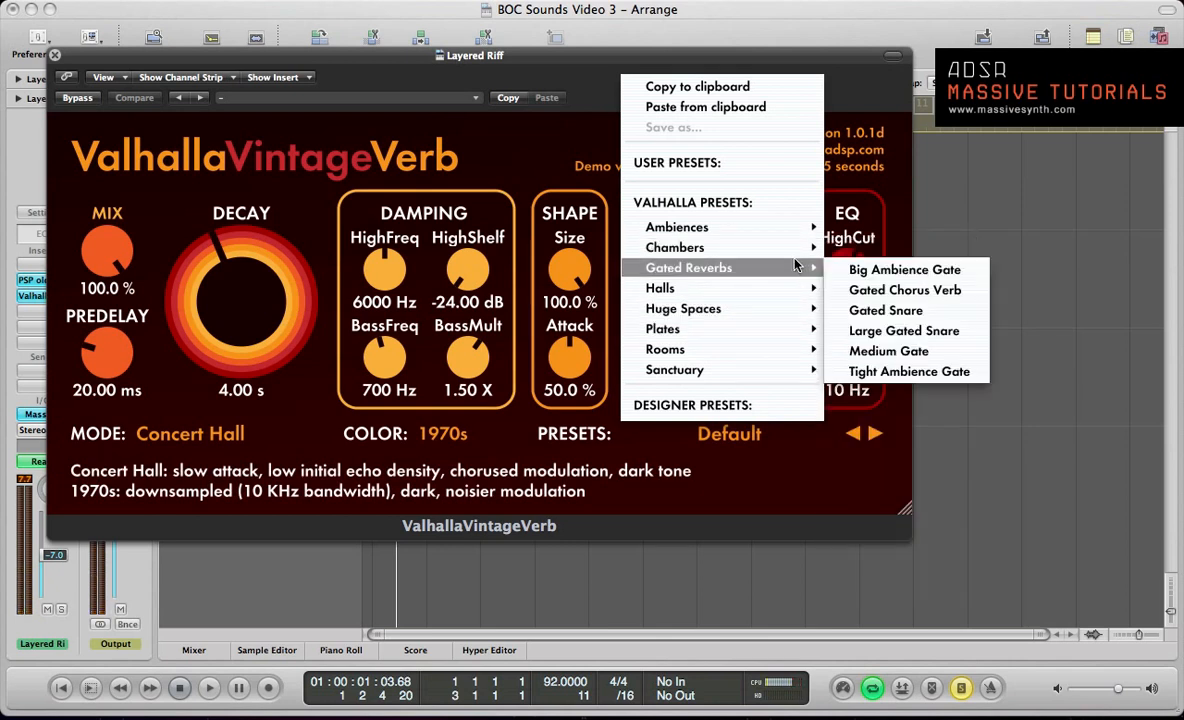
click(867, 289)
key(space)
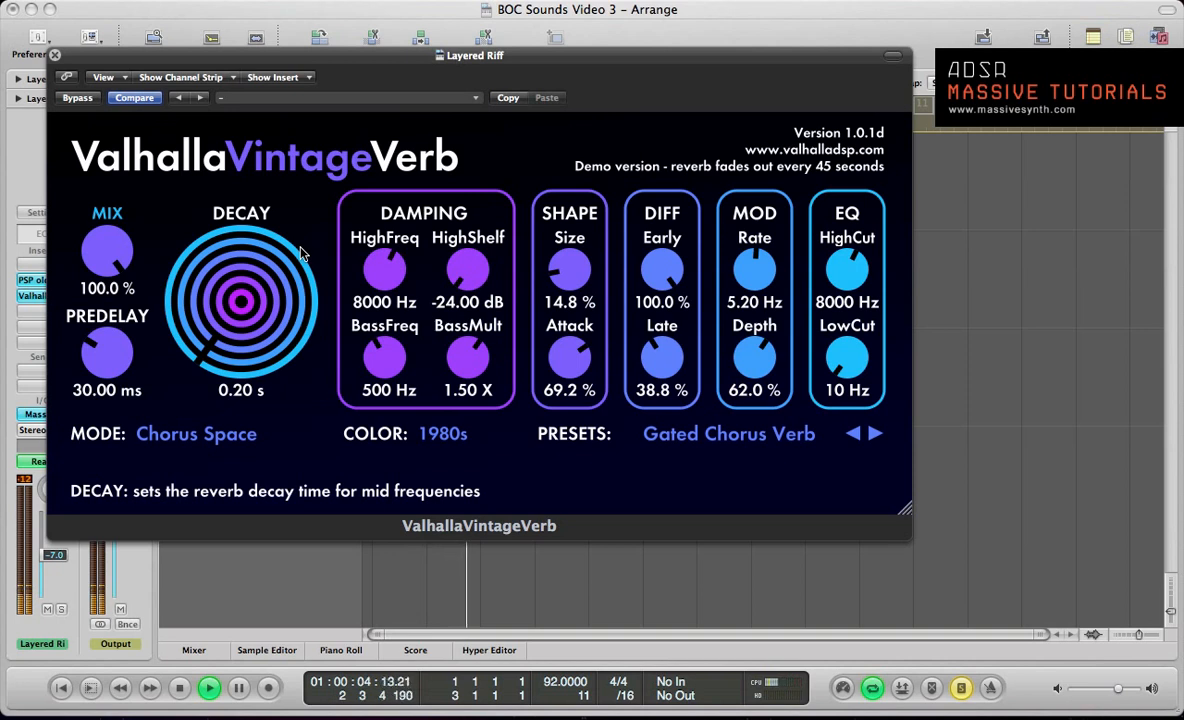
key(space)
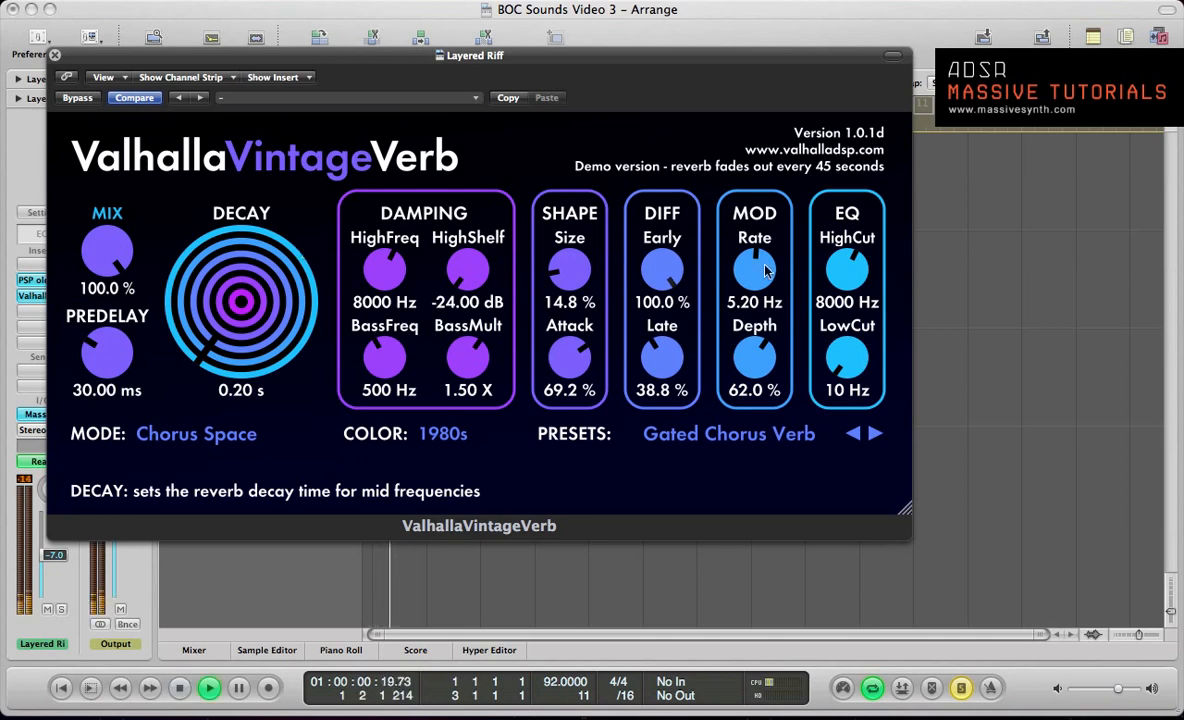
Step: Load the Ambience Tiled Room preset and audition the following Rooms presets one by one up to Lively Snare Room
click(700, 428)
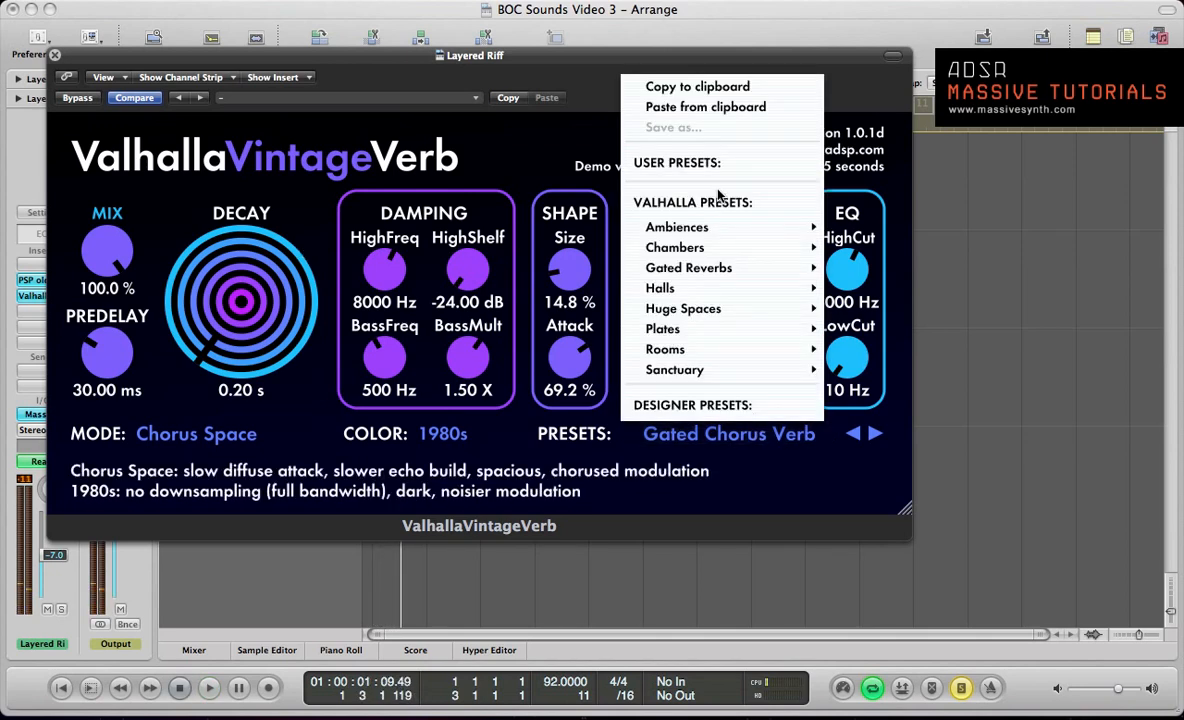
mouse_move(665, 225)
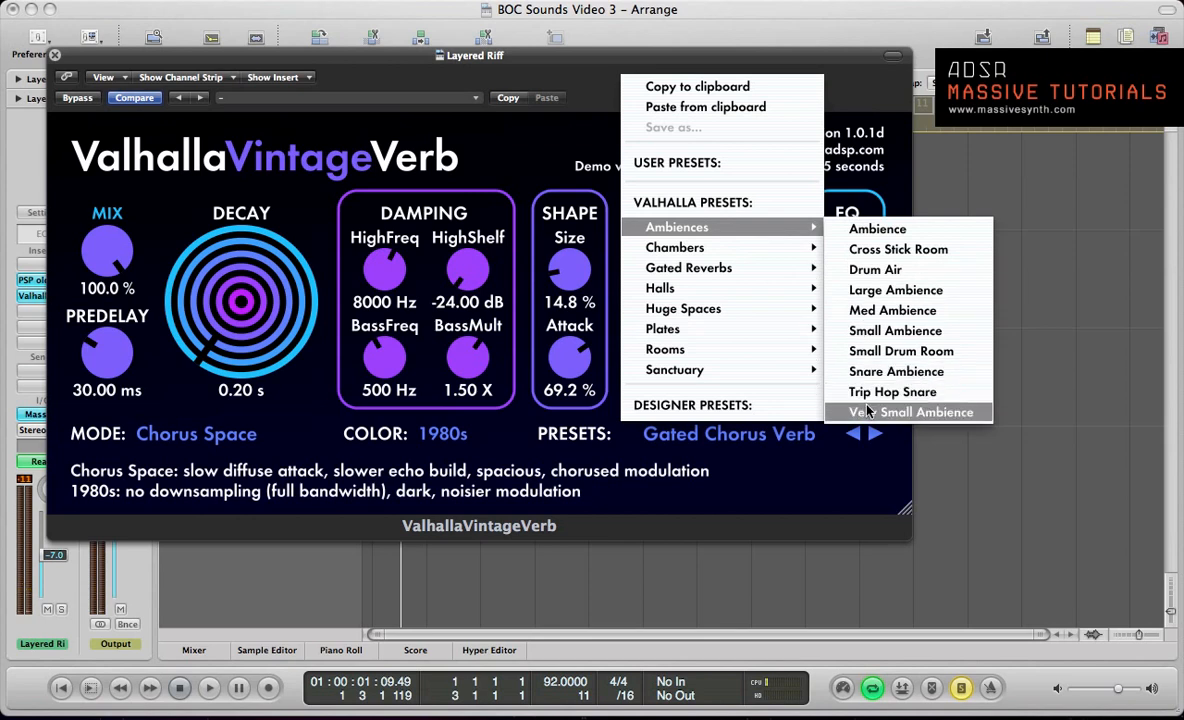
mouse_move(710, 352)
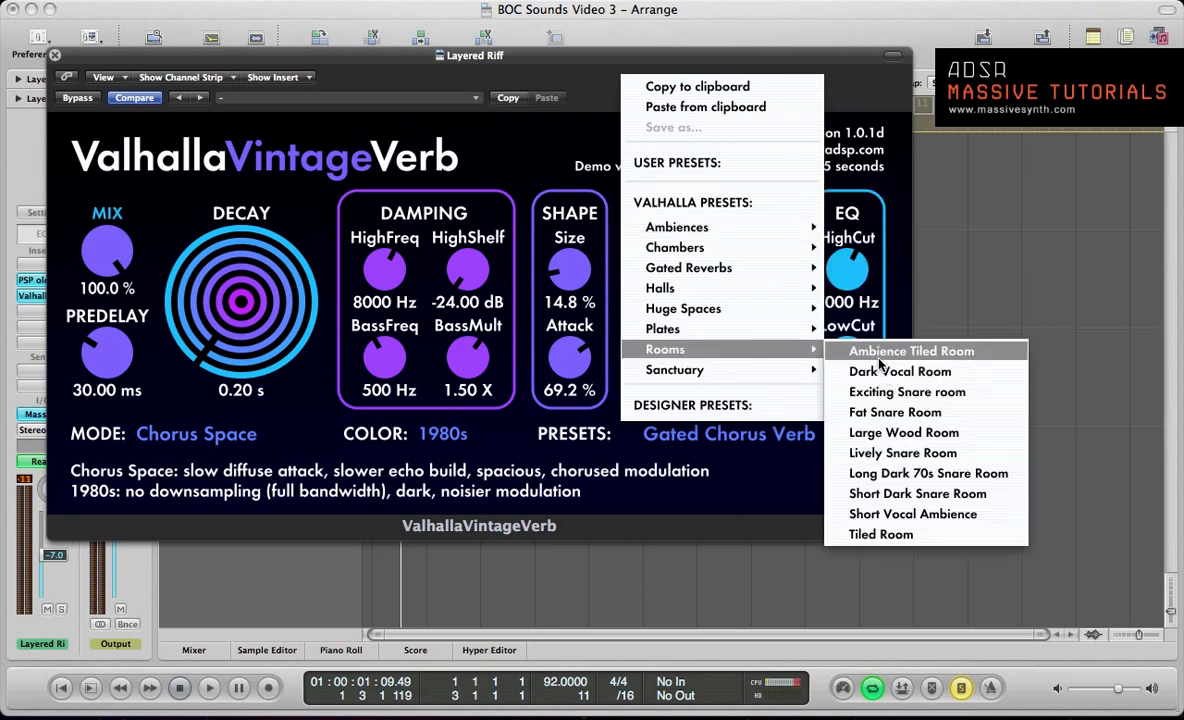
click(860, 347)
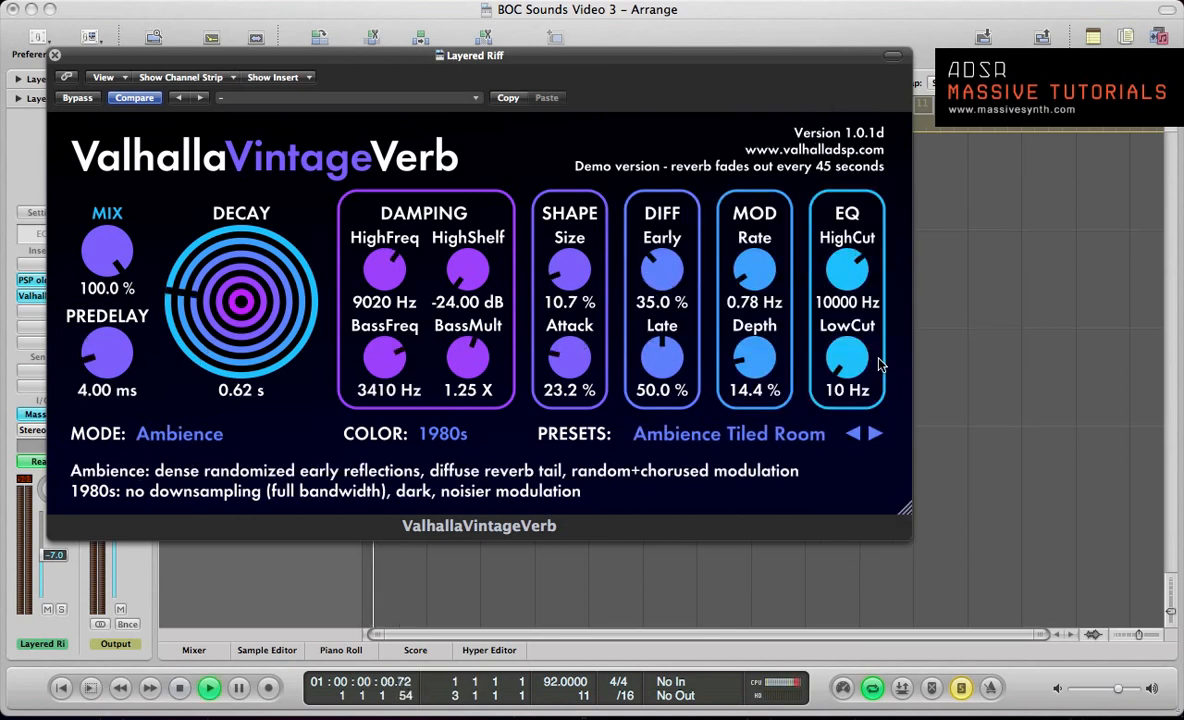
click(876, 438)
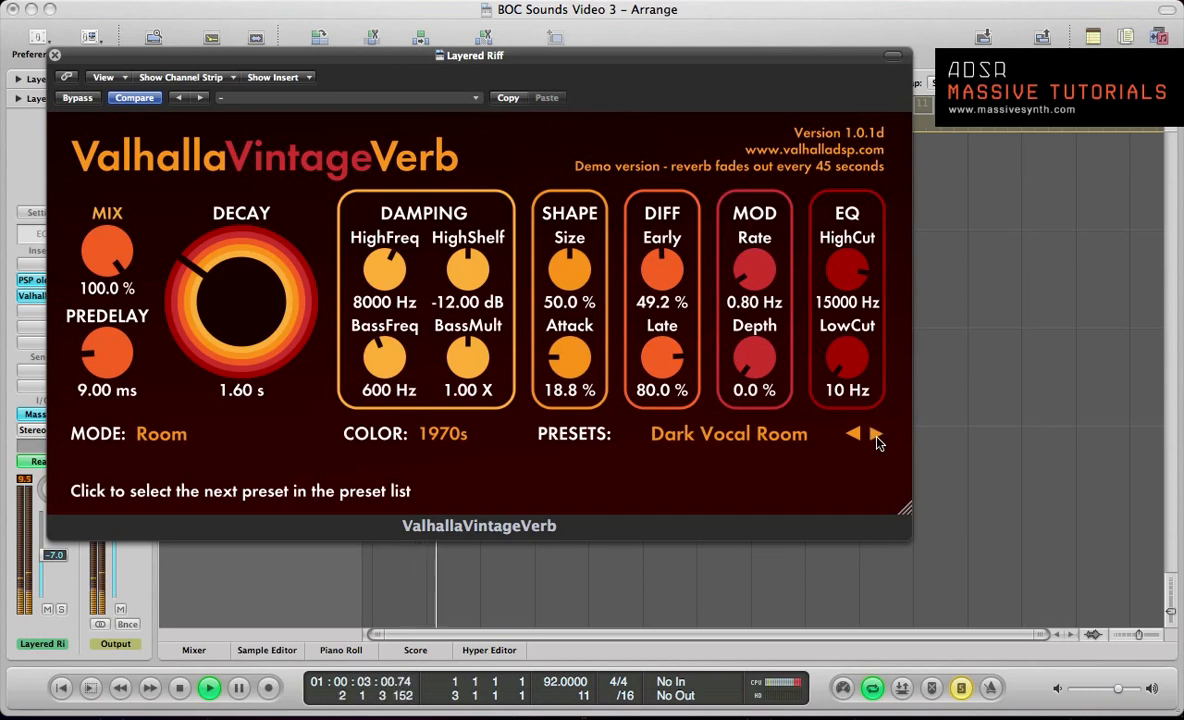
click(876, 438)
click(876, 438)
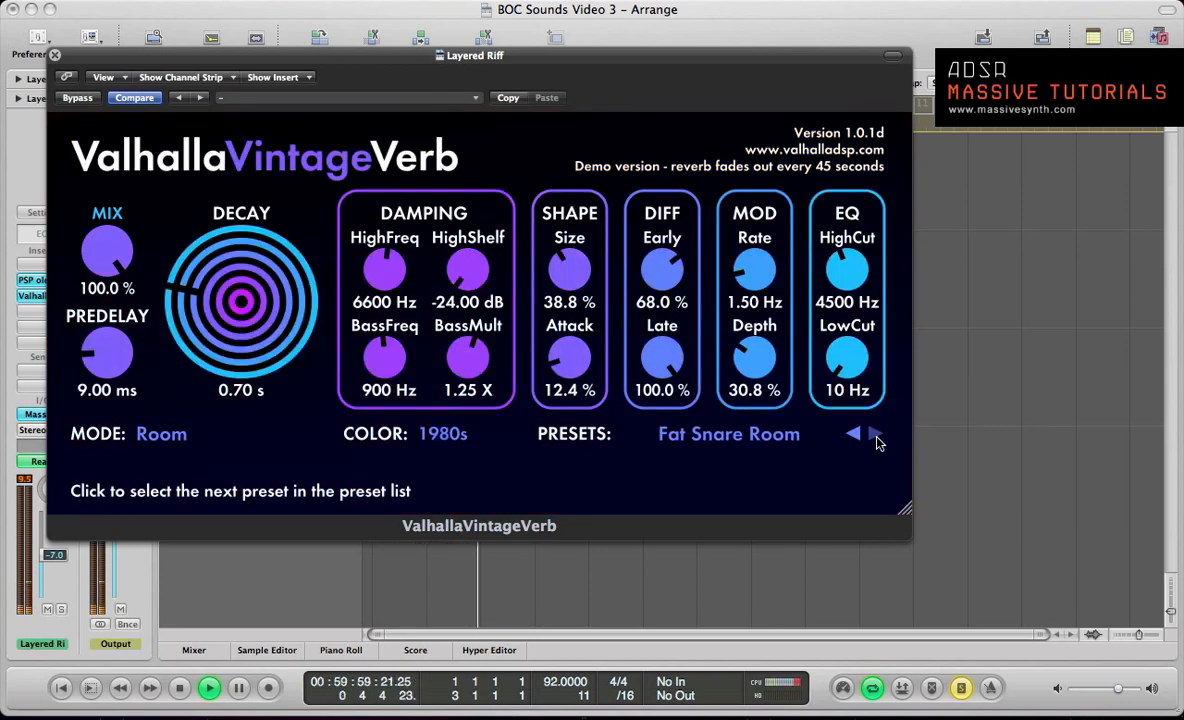
click(876, 438)
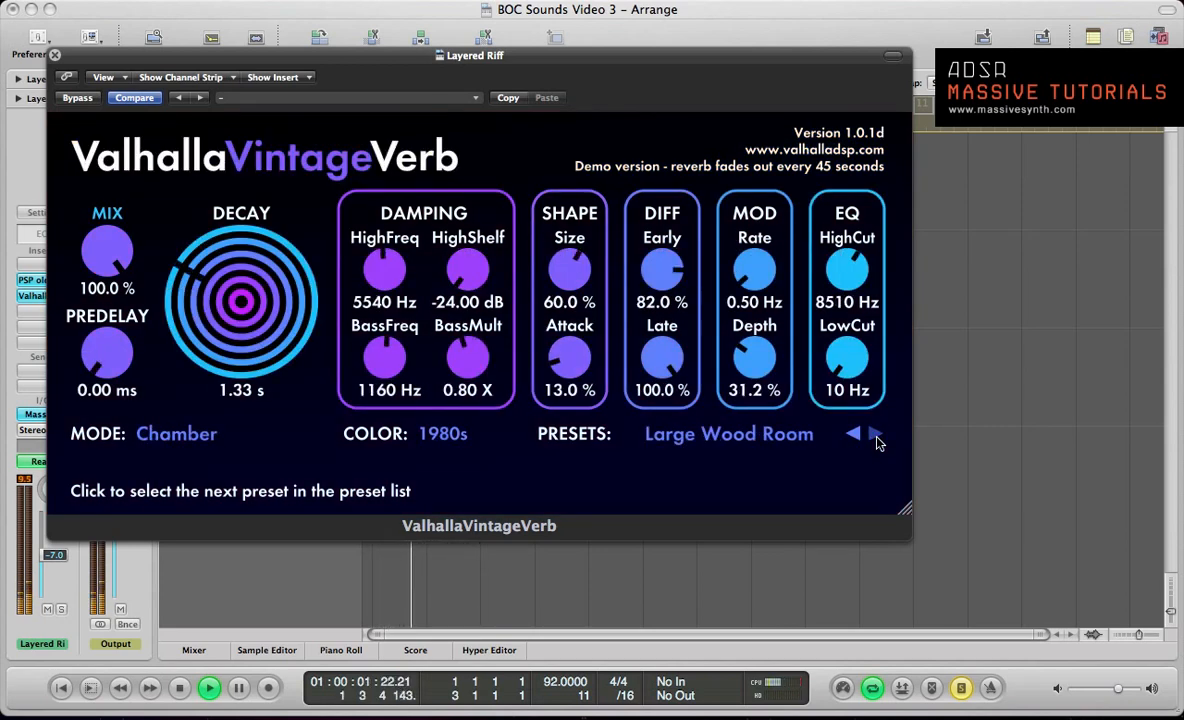
click(876, 438)
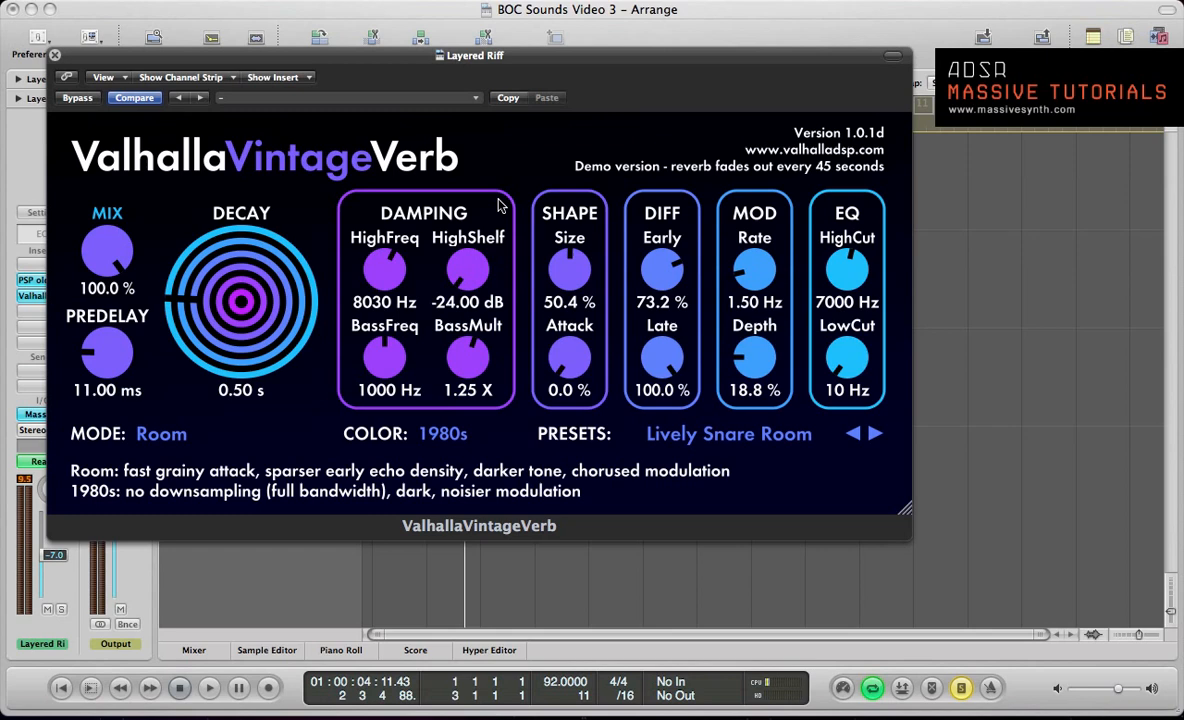
Step: Load the 300 Med Hall preset from the Halls category and play the riff briefly to hear it
click(750, 436)
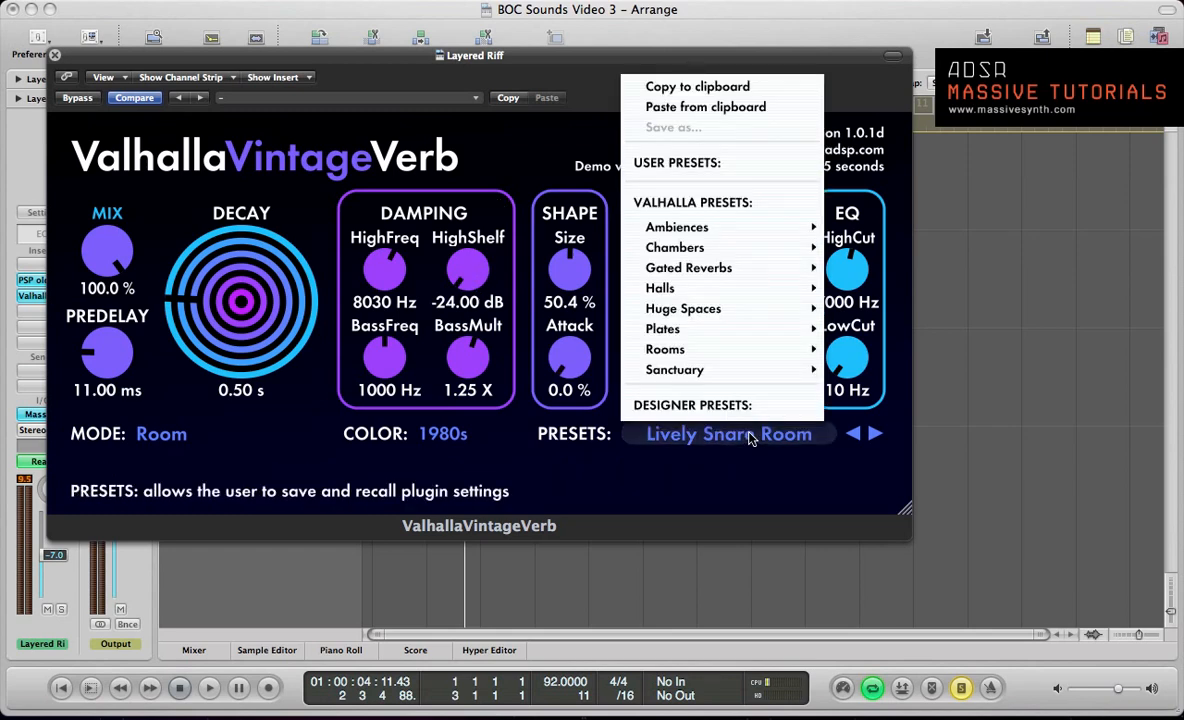
mouse_move(760, 288)
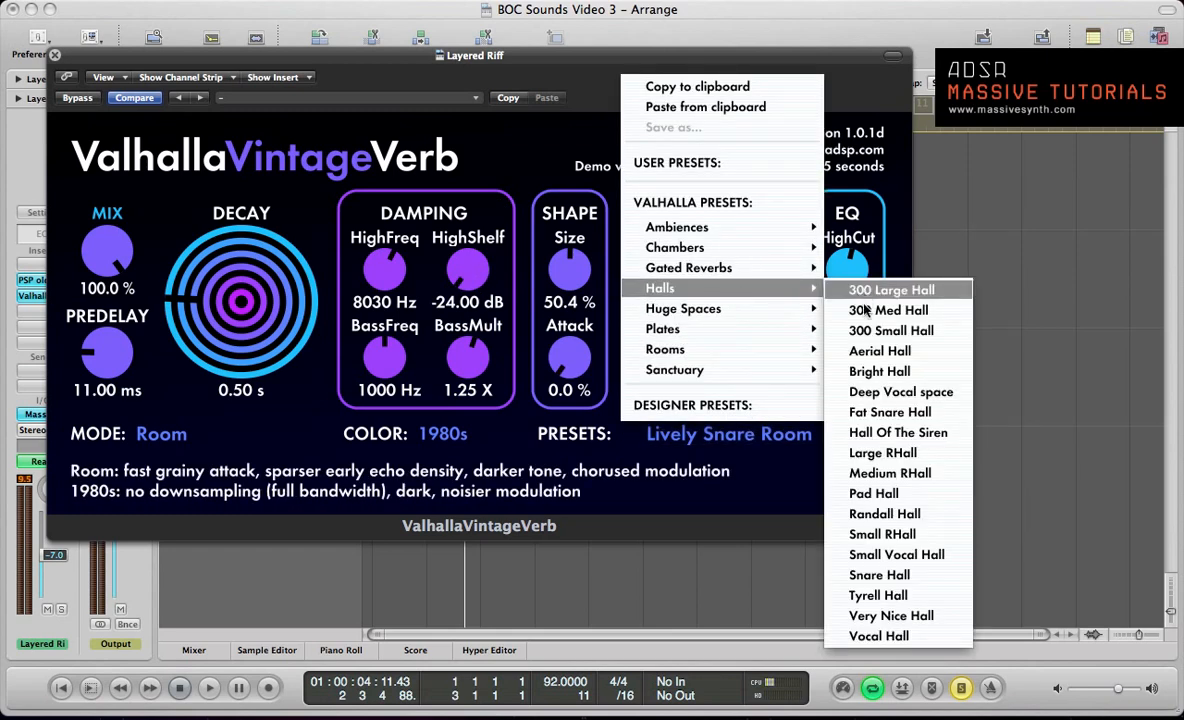
click(888, 310)
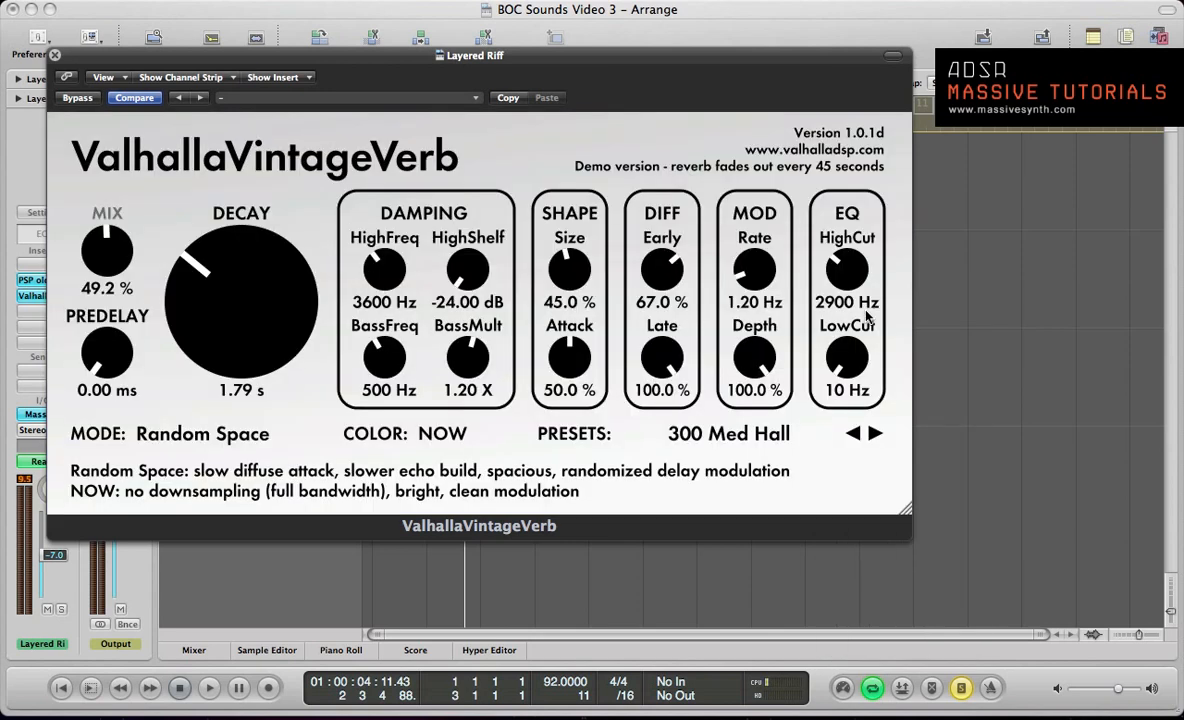
key(space)
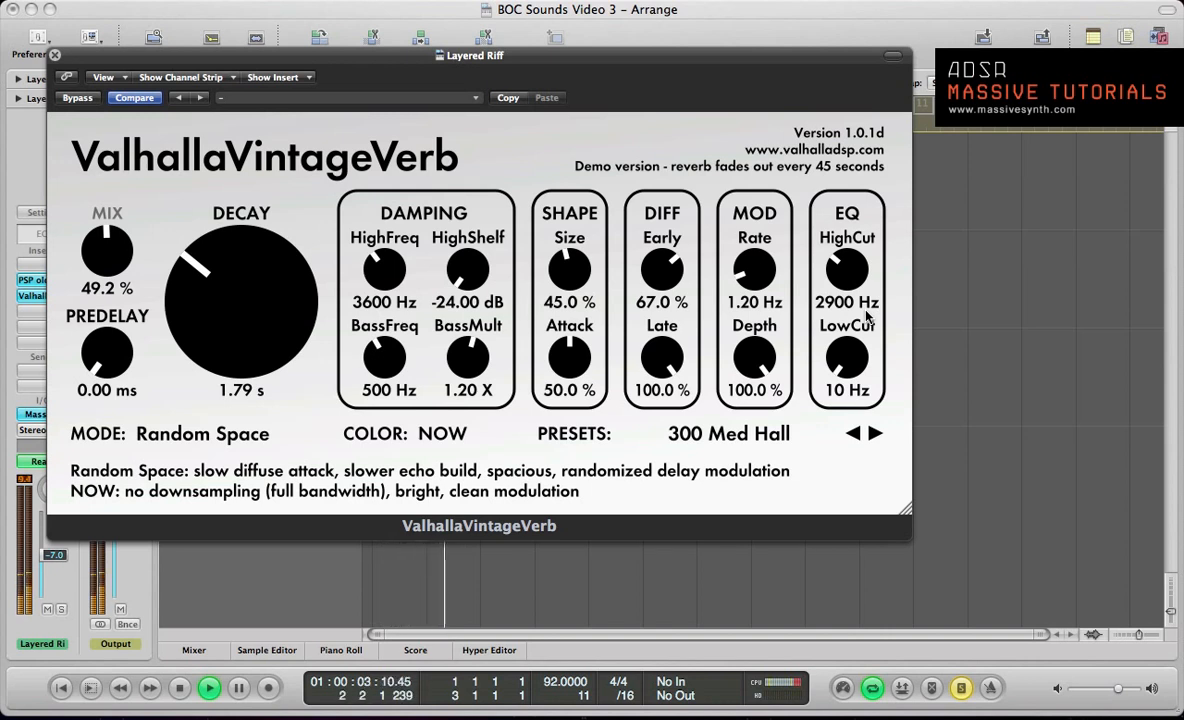
key(space)
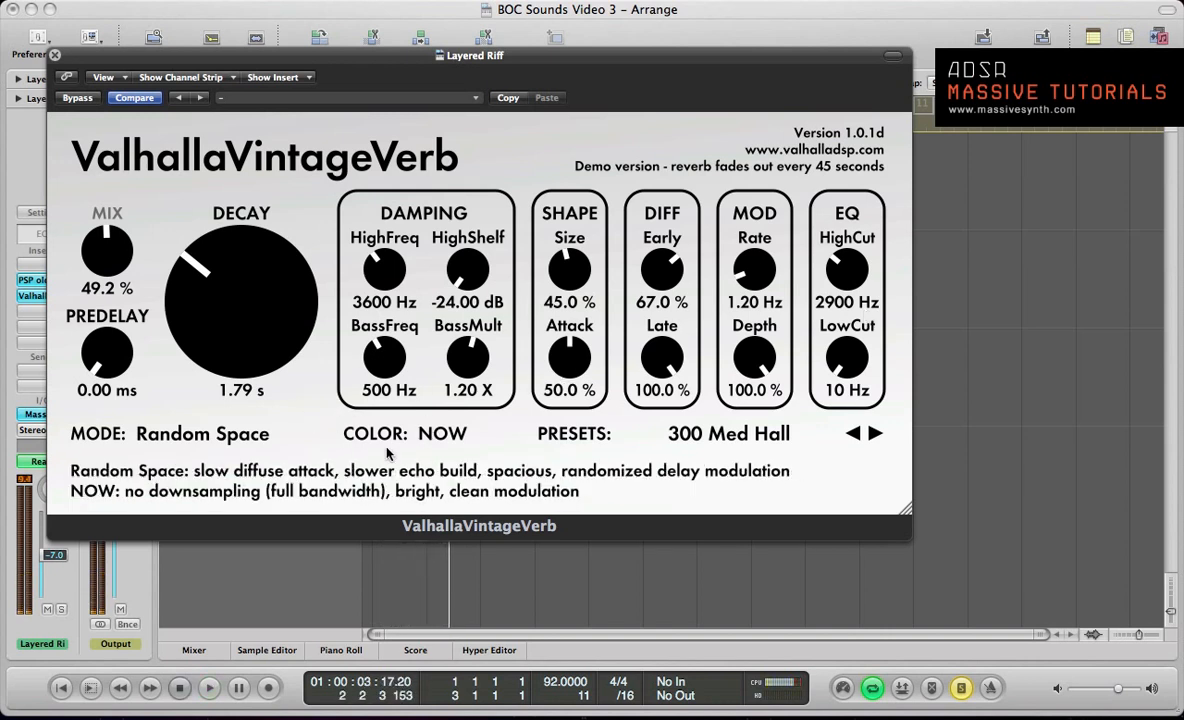
Step: Try the reverb's 1970s color while the riff plays and switch the color to 1980s
click(437, 436)
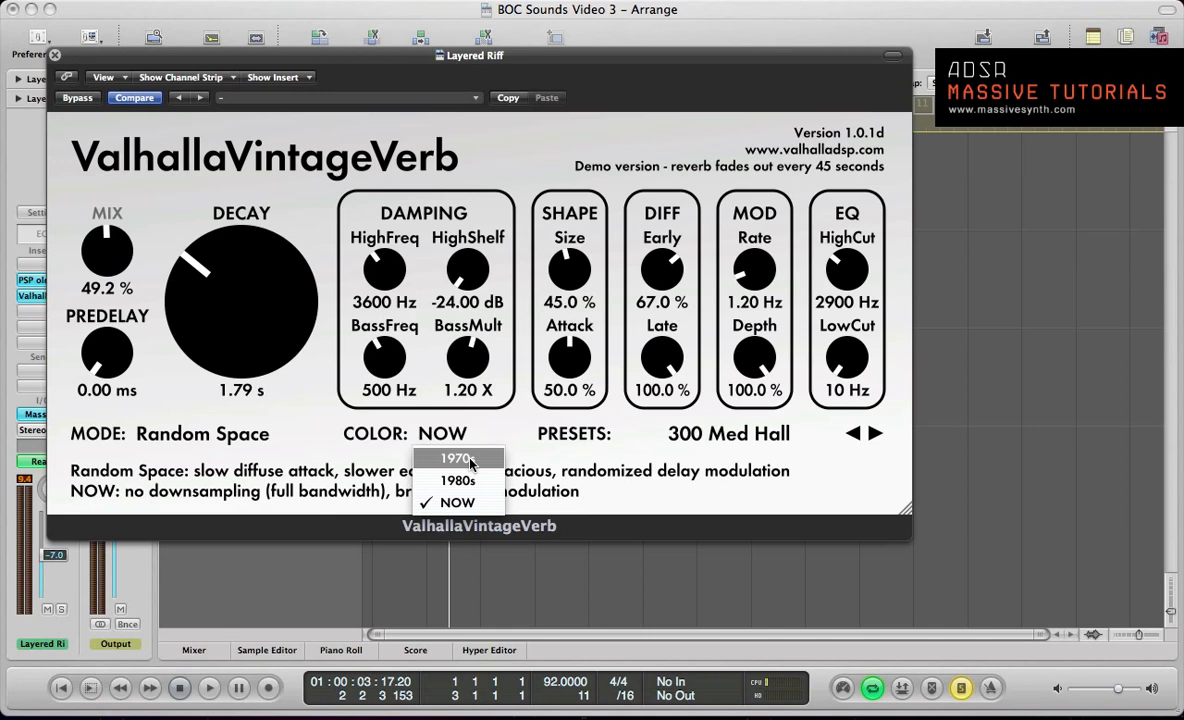
click(471, 461)
key(space)
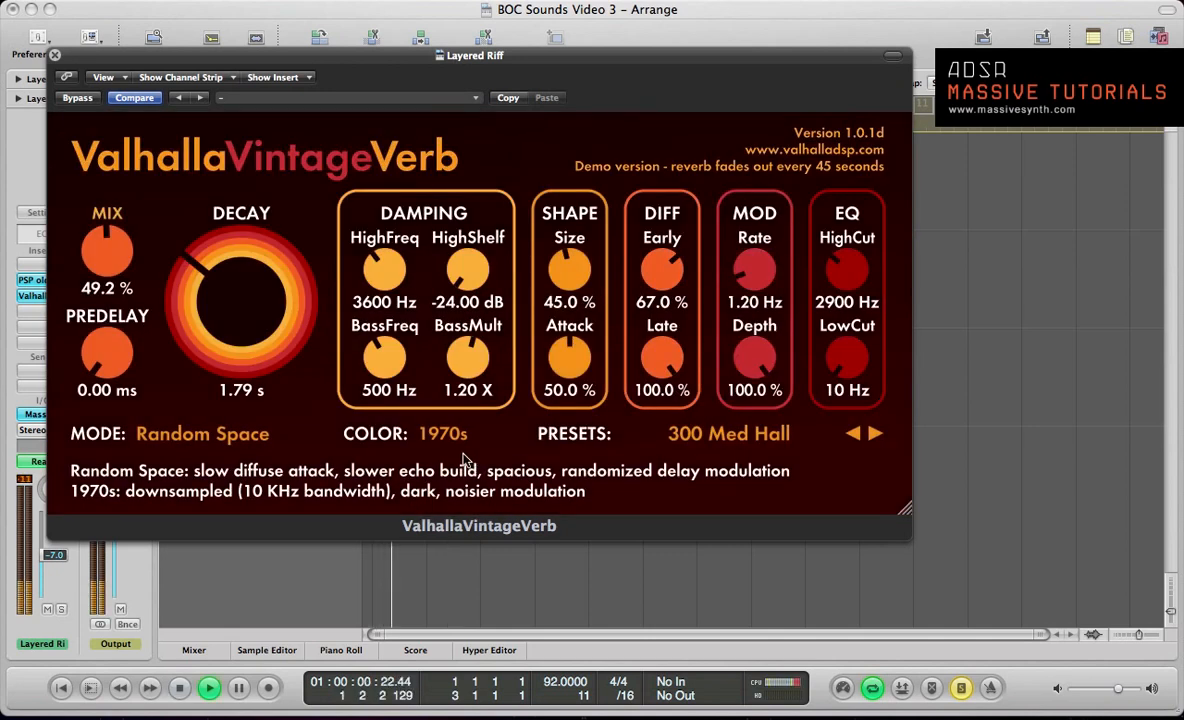
click(440, 440)
click(455, 480)
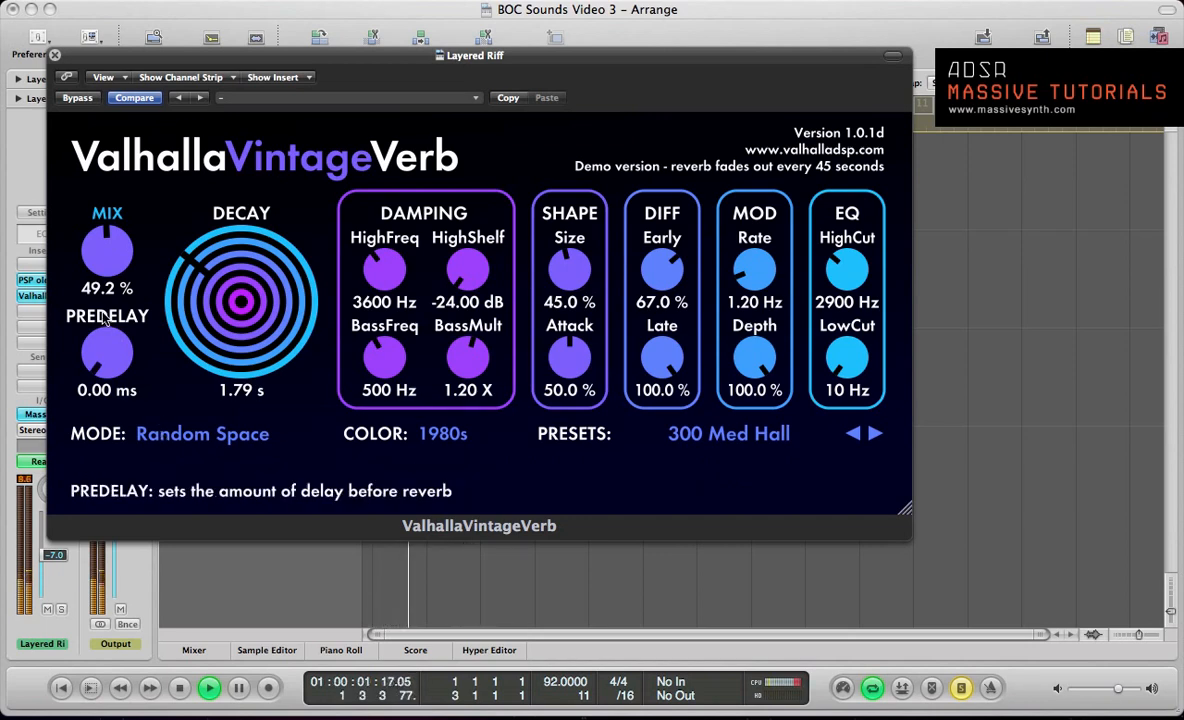
Step: Lower the reverb Mix to about 14.4 % and replay the riff to check the balance
mouse_move(127, 258)
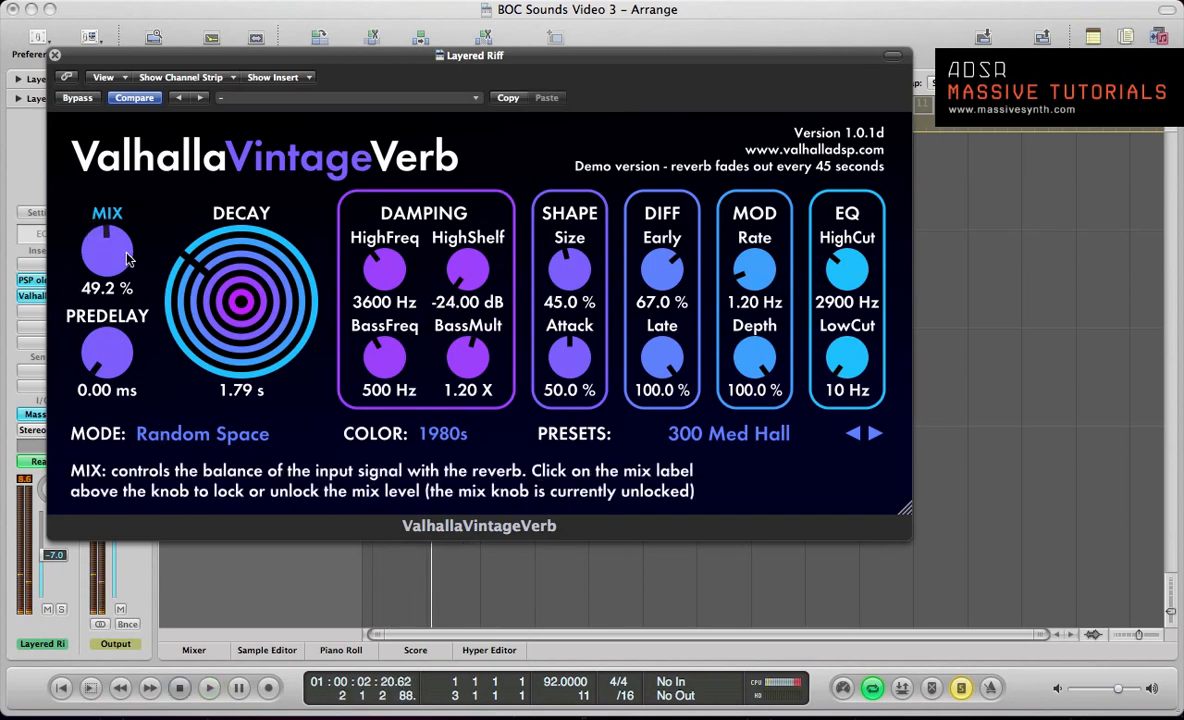
drag(127, 258, 137, 340)
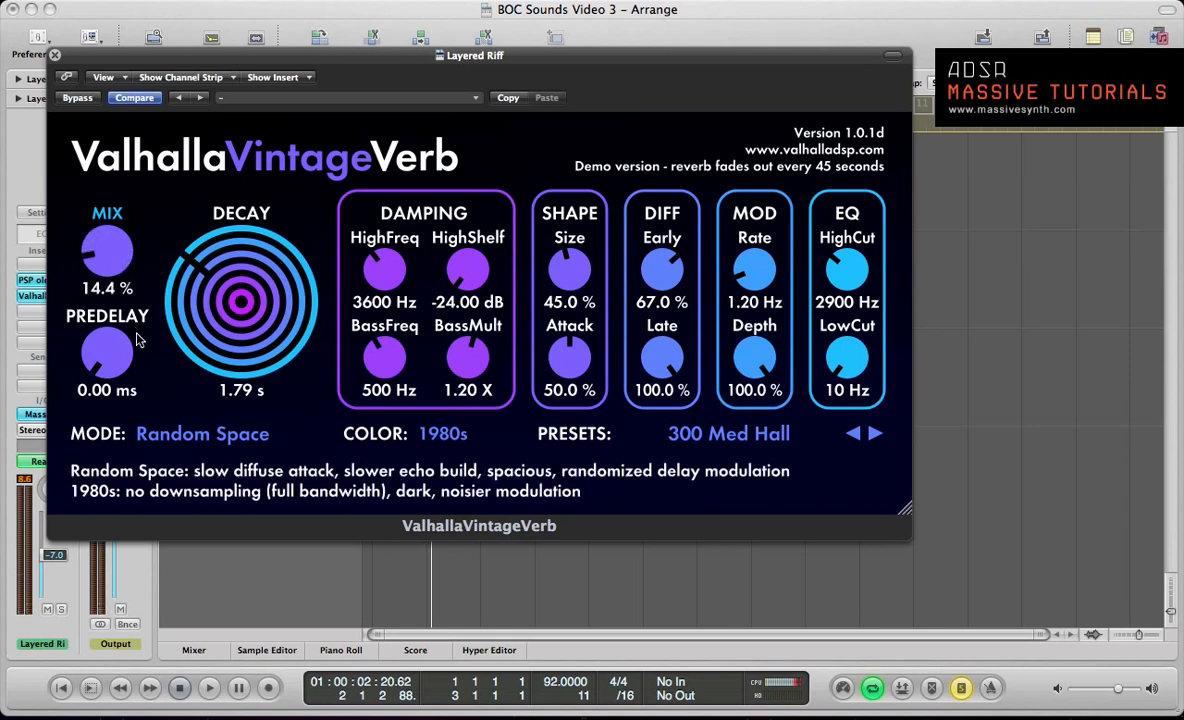
key(space)
drag(126, 275, 126, 278)
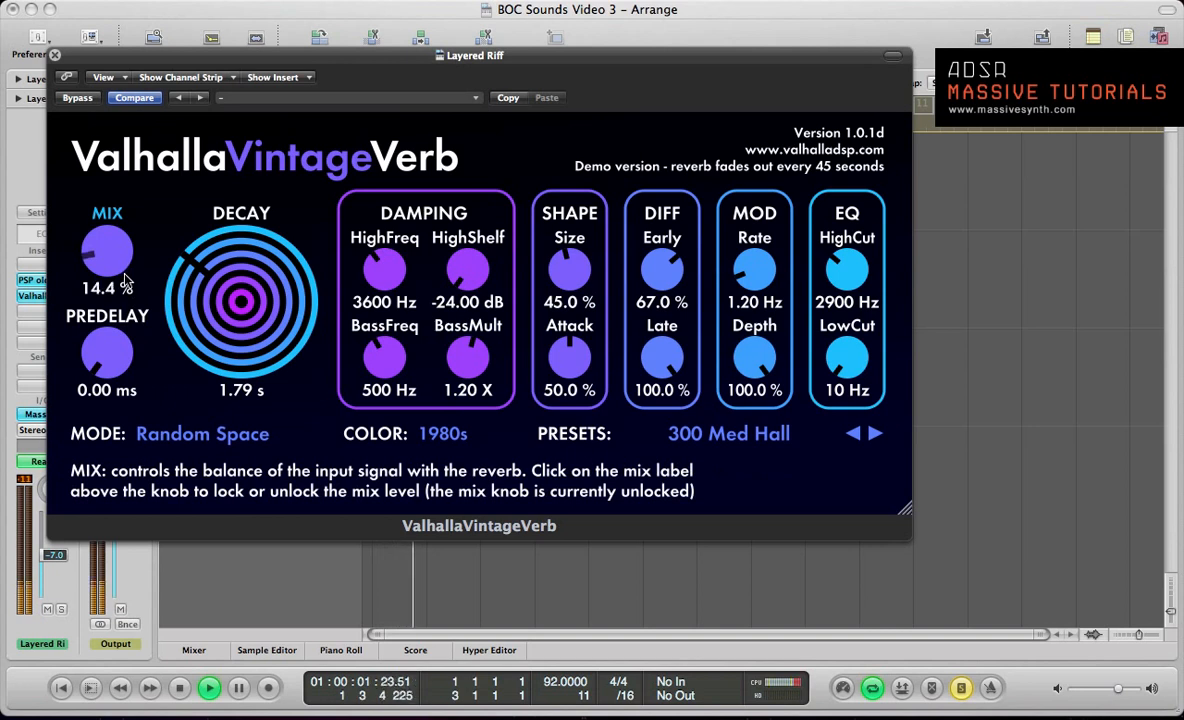
Step: Raise the reverb's Predelay to about 4.23 ms and audition the riff
mouse_move(113, 378)
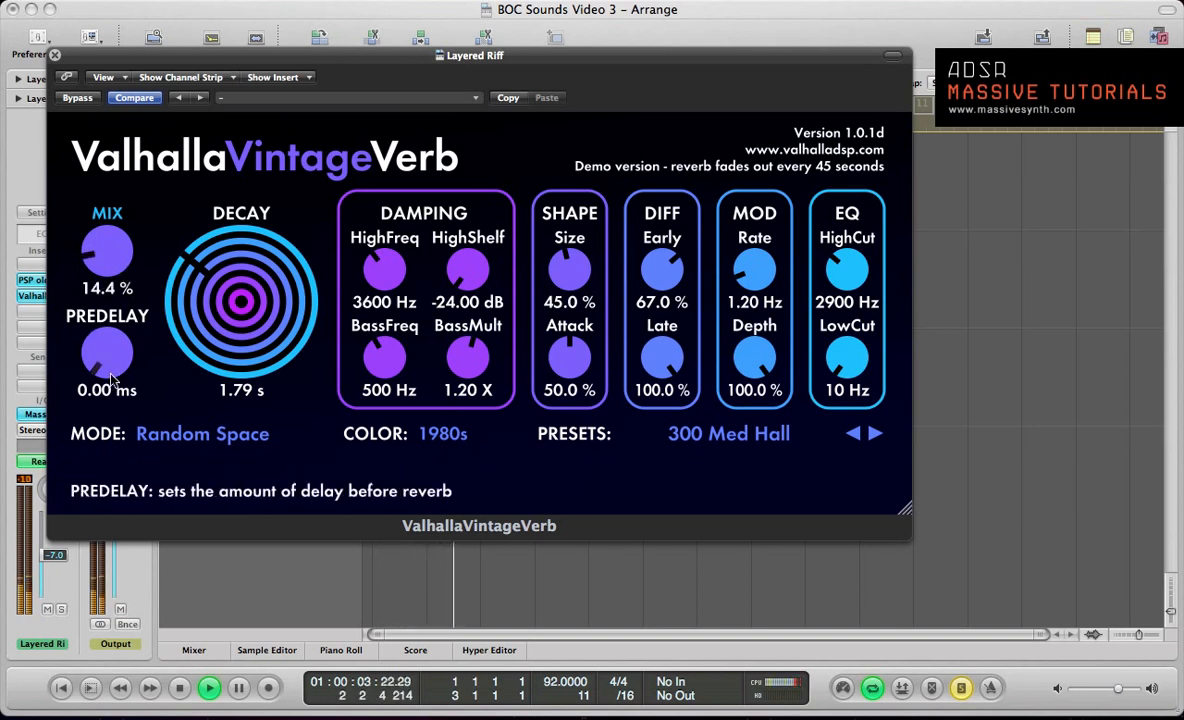
mouse_move(112, 373)
mouse_down()
mouse_move(111, 330)
mouse_move(114, 353)
mouse_up()
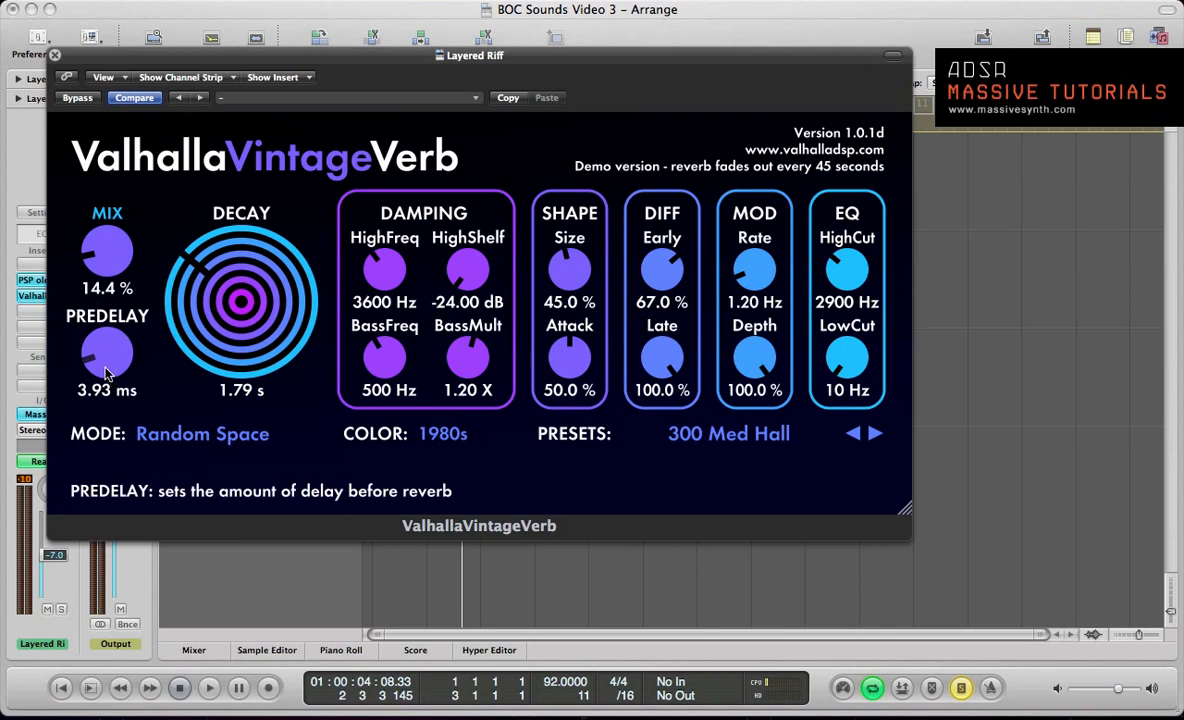
scroll(108, 372, up, 1)
key(space)
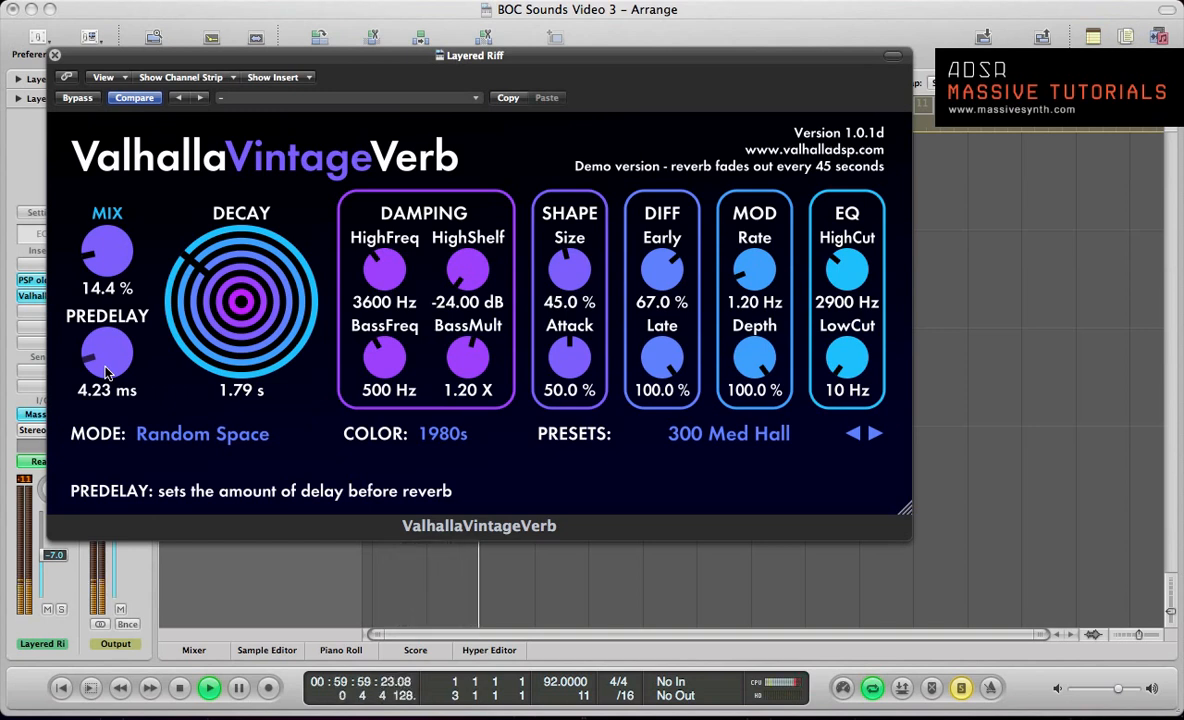
key(space)
Step: Lengthen the reverb Decay to about 2.81 s and audition the riff twice
drag(244, 288, 248, 285)
key(space)
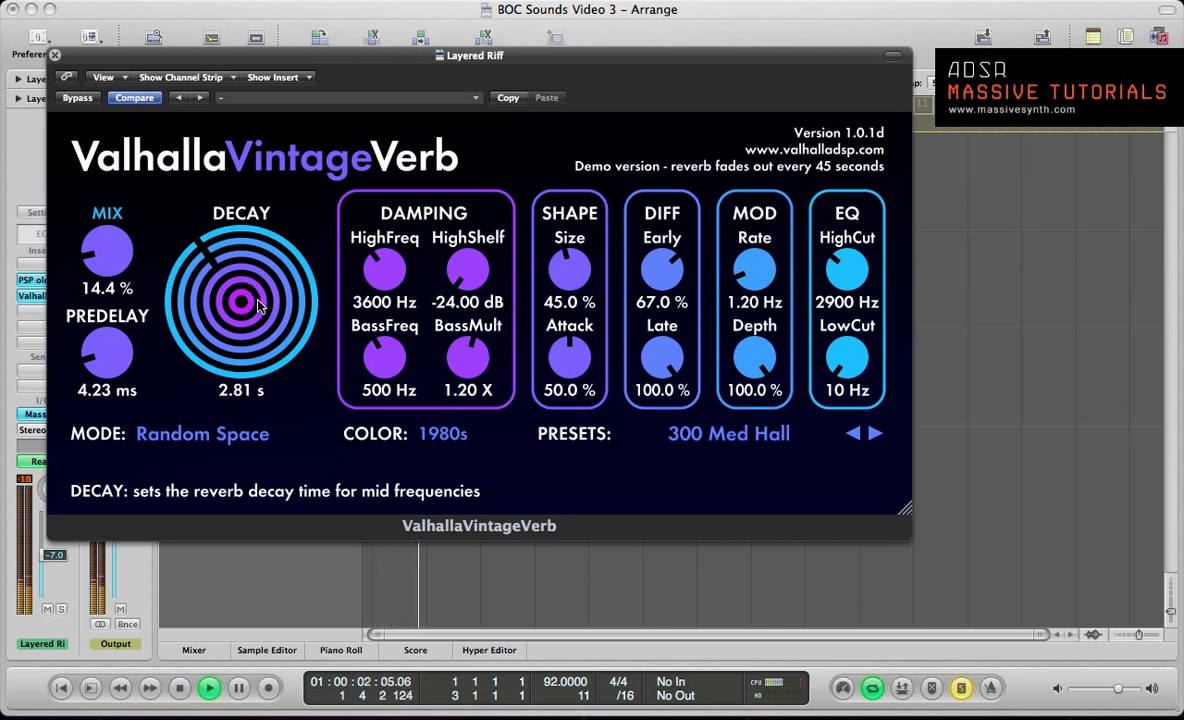
key(space)
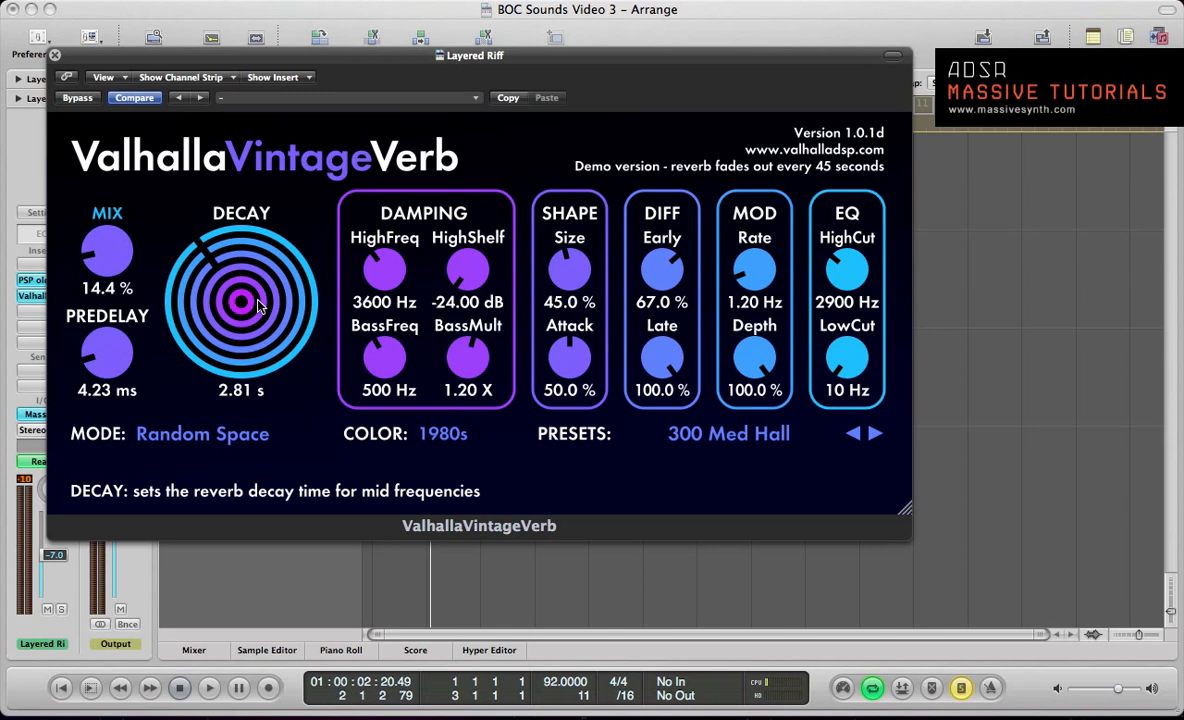
key(space)
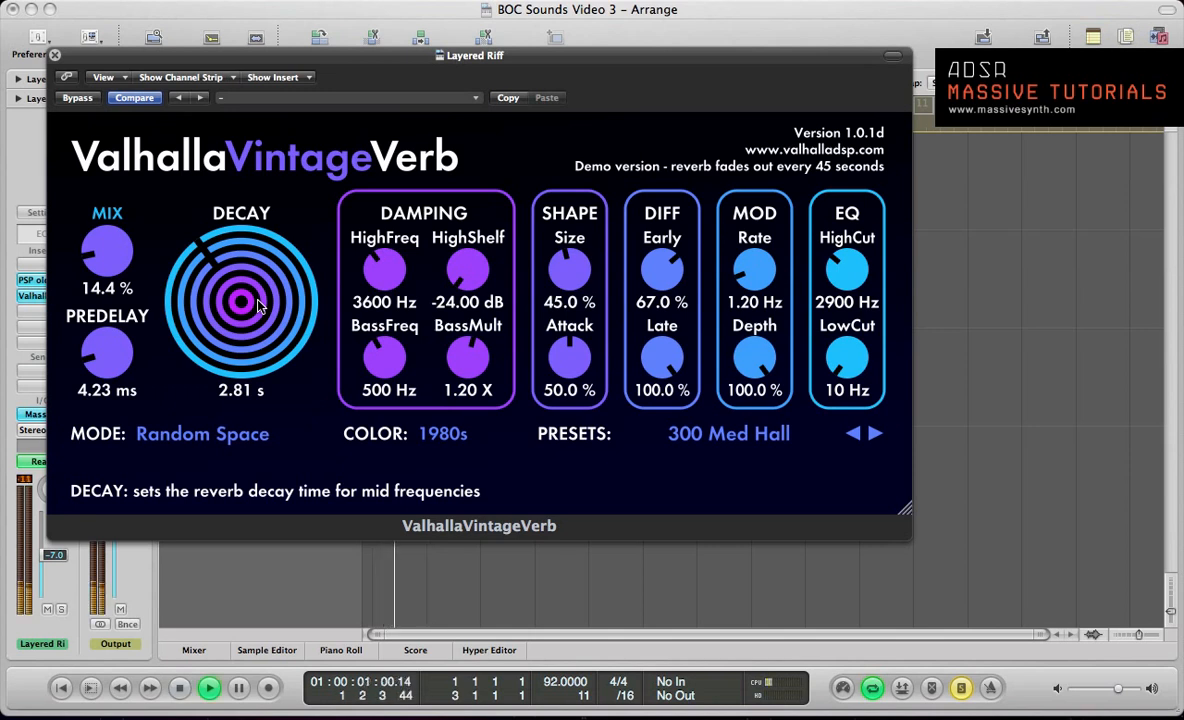
key(space)
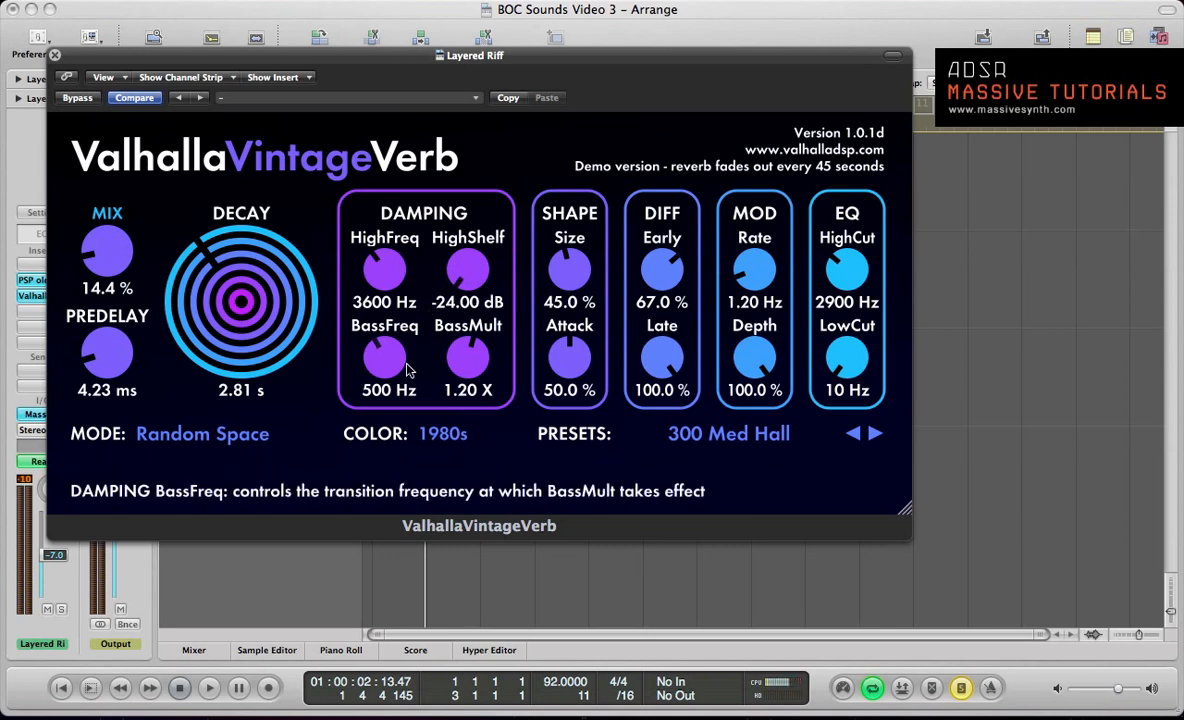
Step: Adjust the reverb damping to BassFreq 560 Hz, HighFreq 4430 Hz and HighShelf about -22.27 dB, checking it against the playing riff
drag(386, 362, 380, 366)
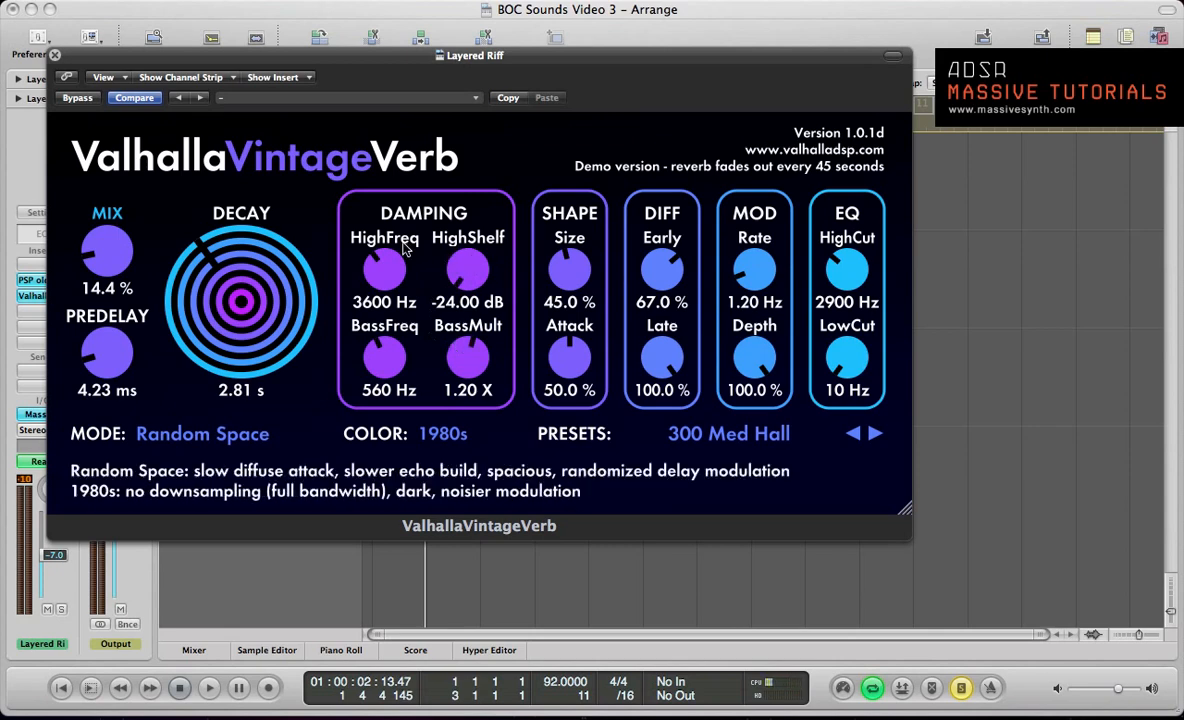
drag(378, 245, 347, 232)
drag(445, 262, 491, 352)
key(space)
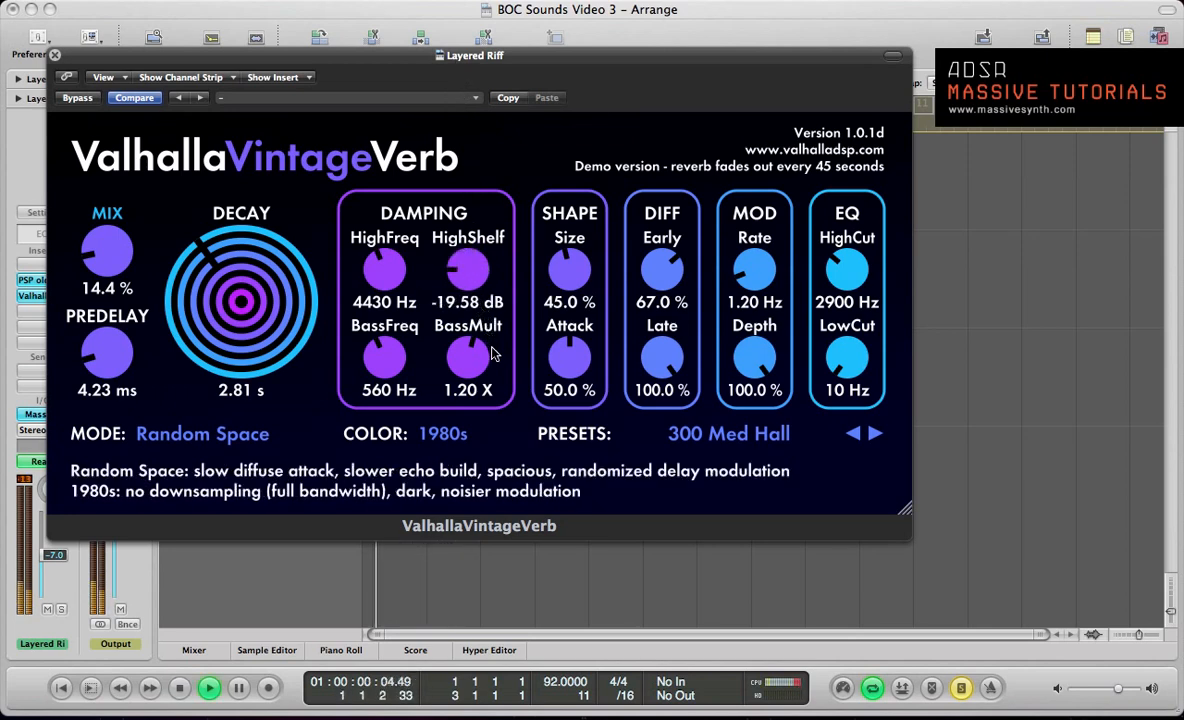
key(space)
drag(465, 257, 467, 282)
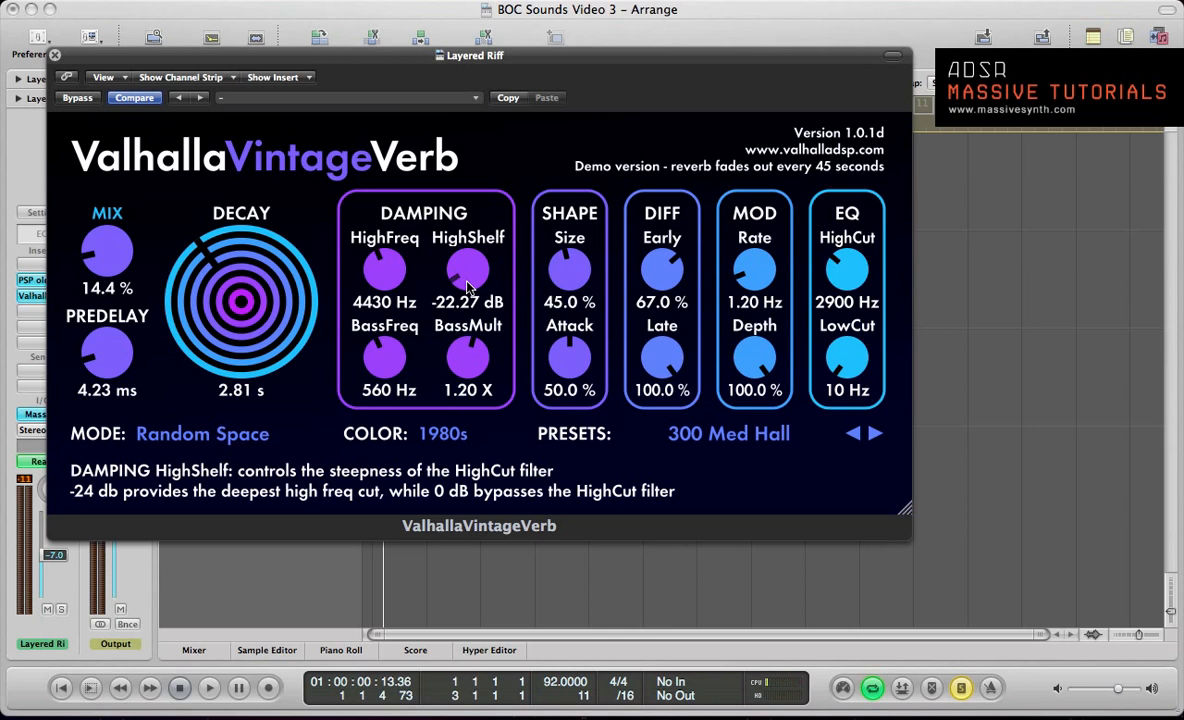
key(space)
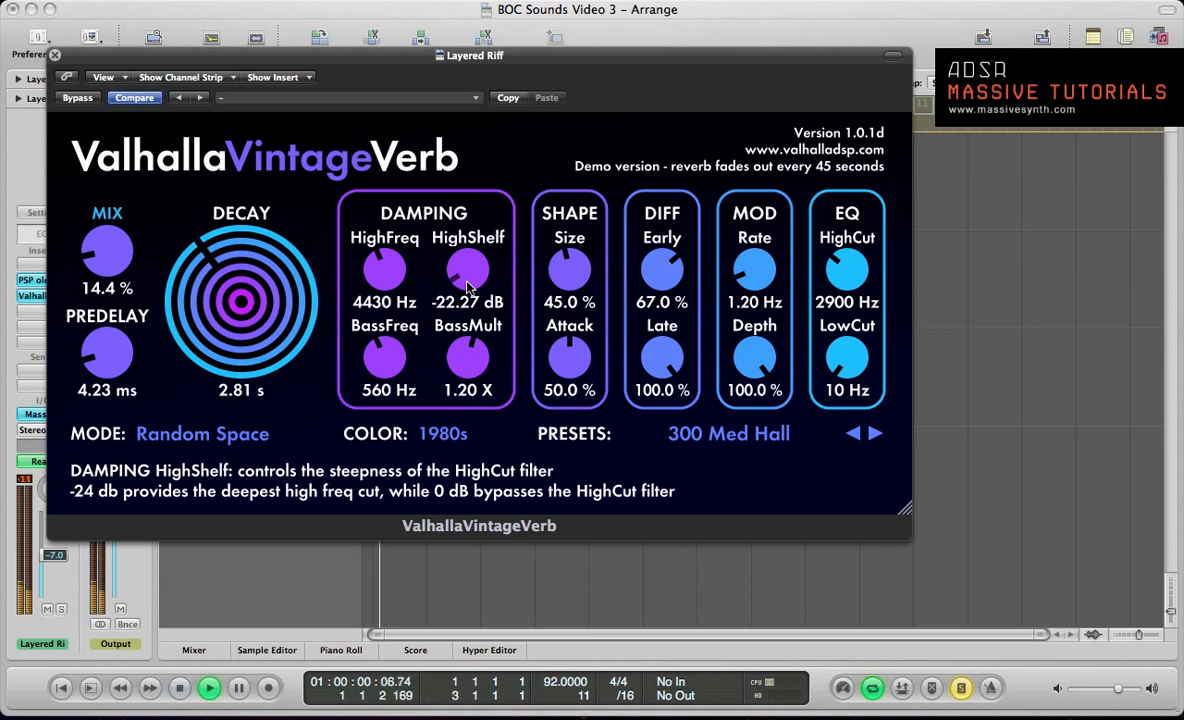
Step: Lower the reverb's Size slightly to about 44.6 % and audition the riff
key(space)
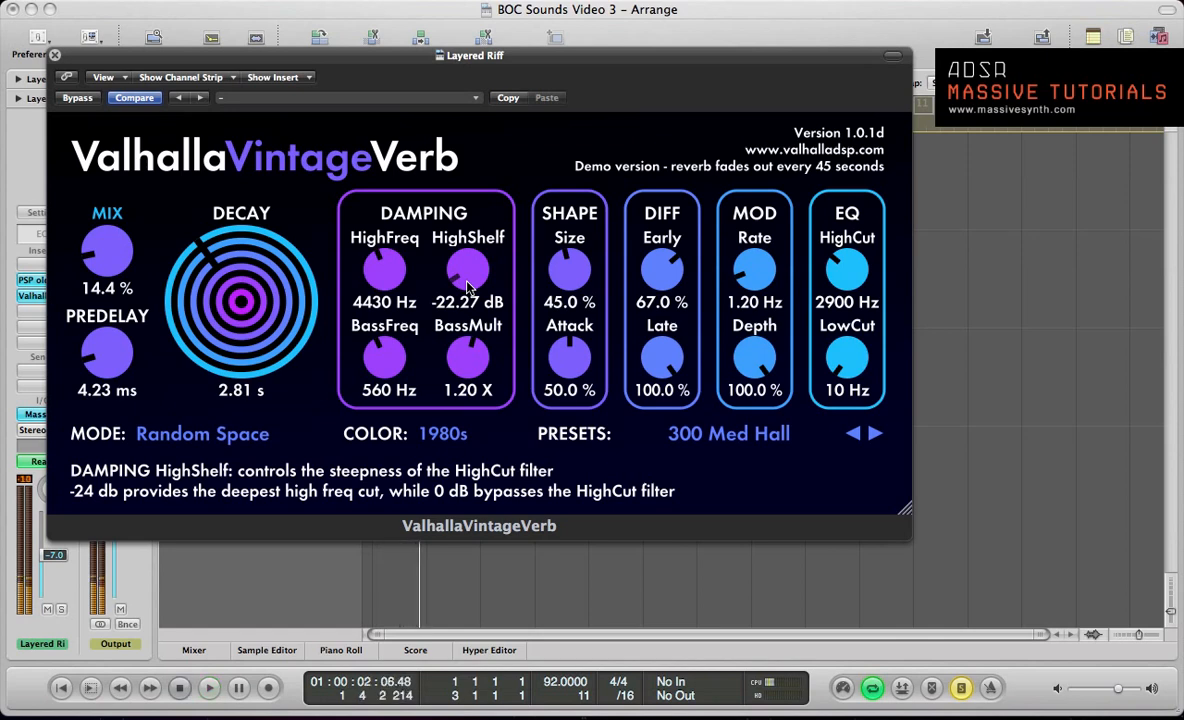
drag(562, 276, 562, 277)
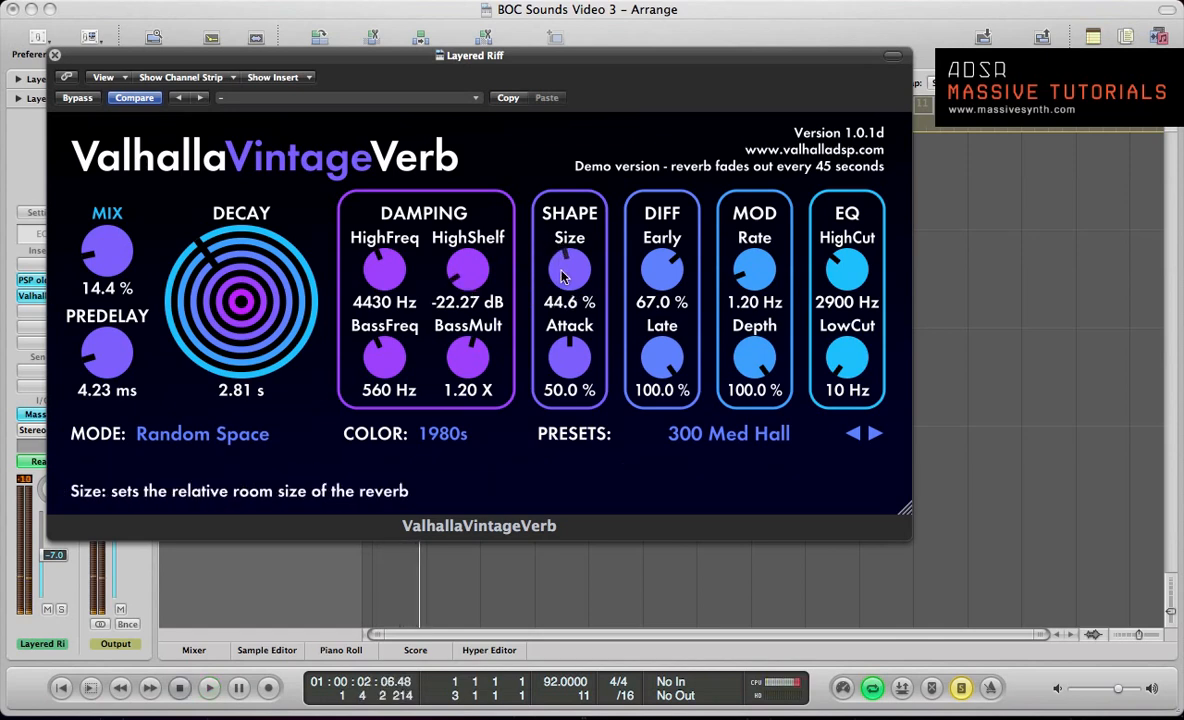
key(space)
key(space)
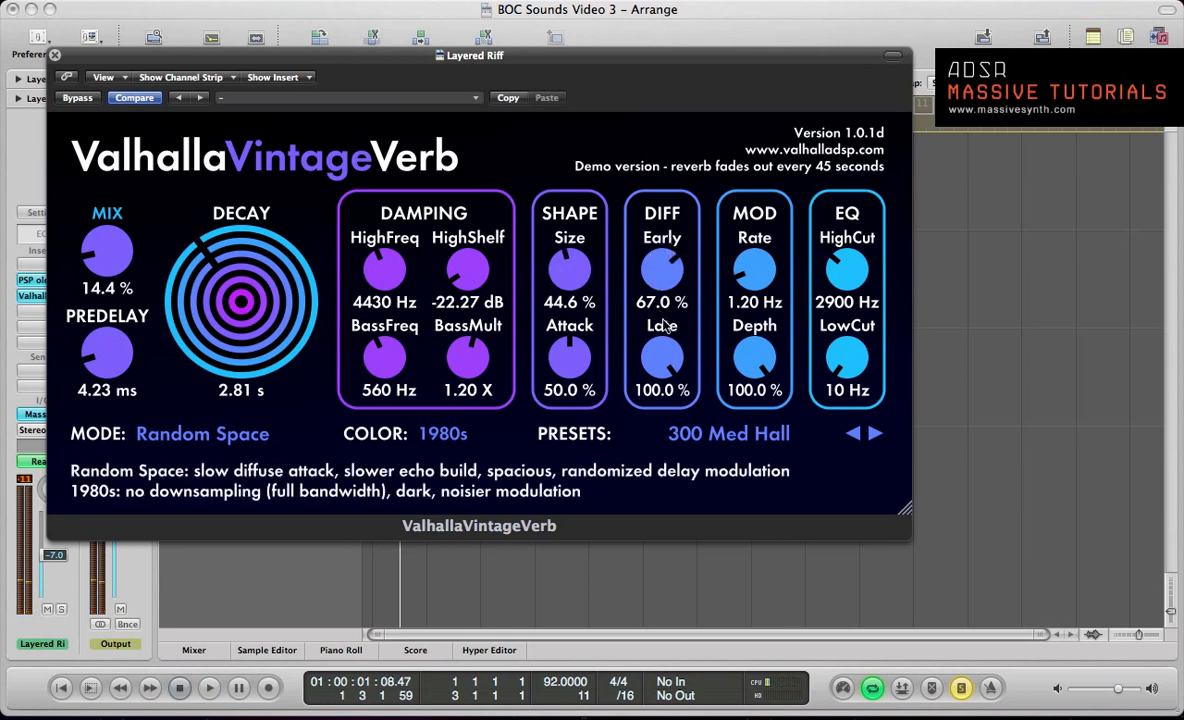
key(space)
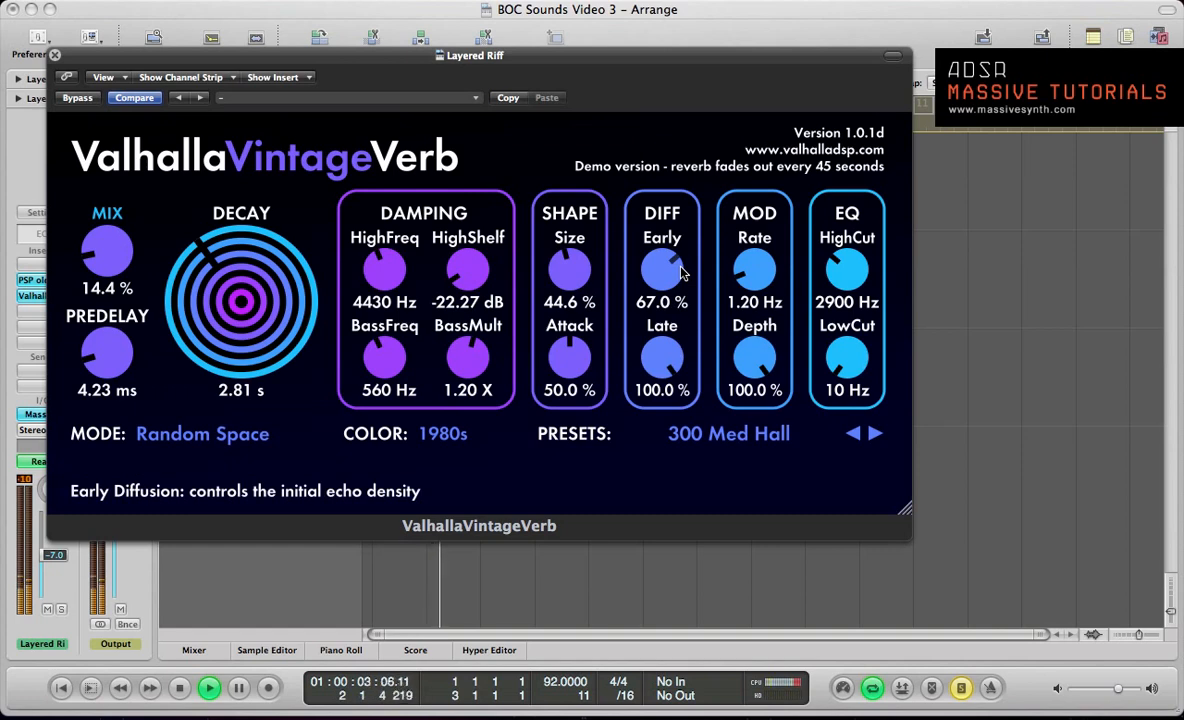
key(space)
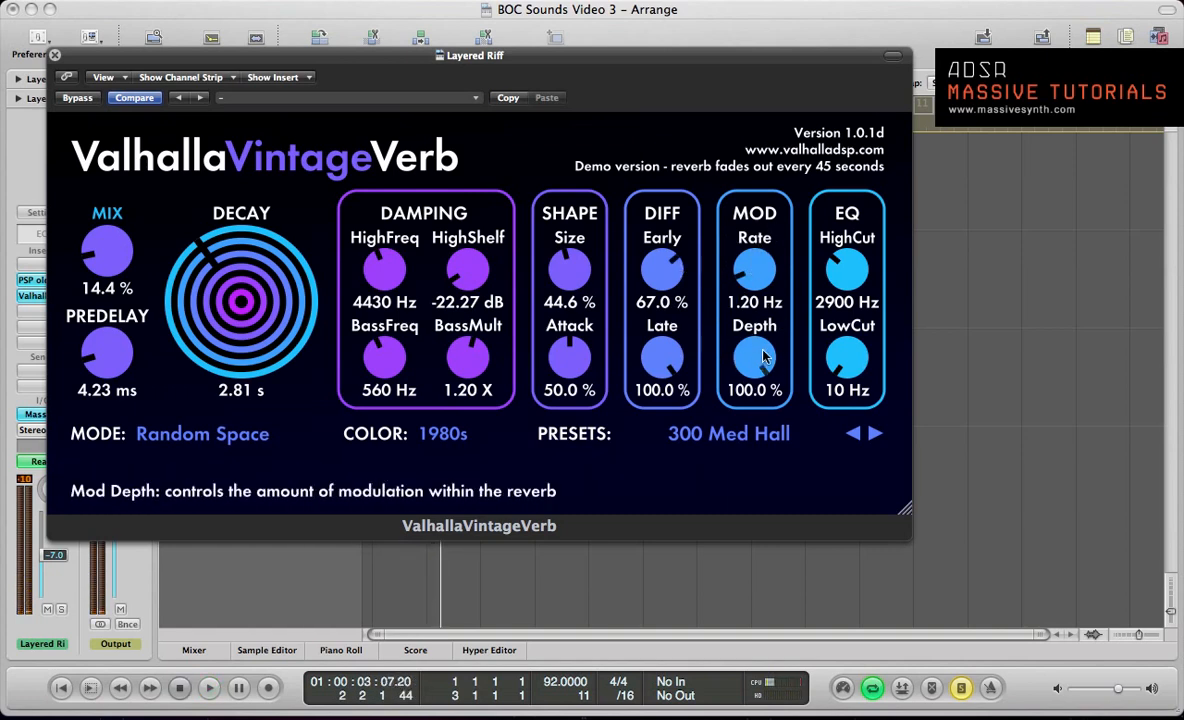
Step: Set the reverb's EQ HighCut to 4870 Hz and LowCut to 150 Hz, checking both against the playing riff
key(space)
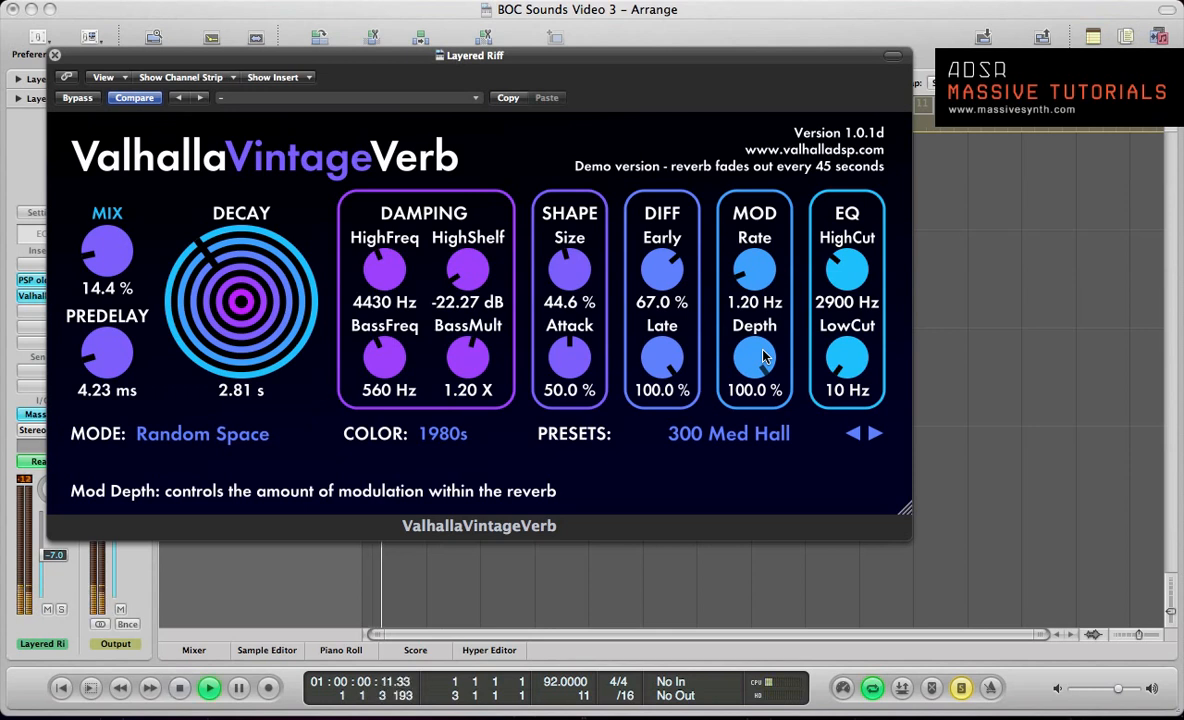
drag(854, 269, 855, 243)
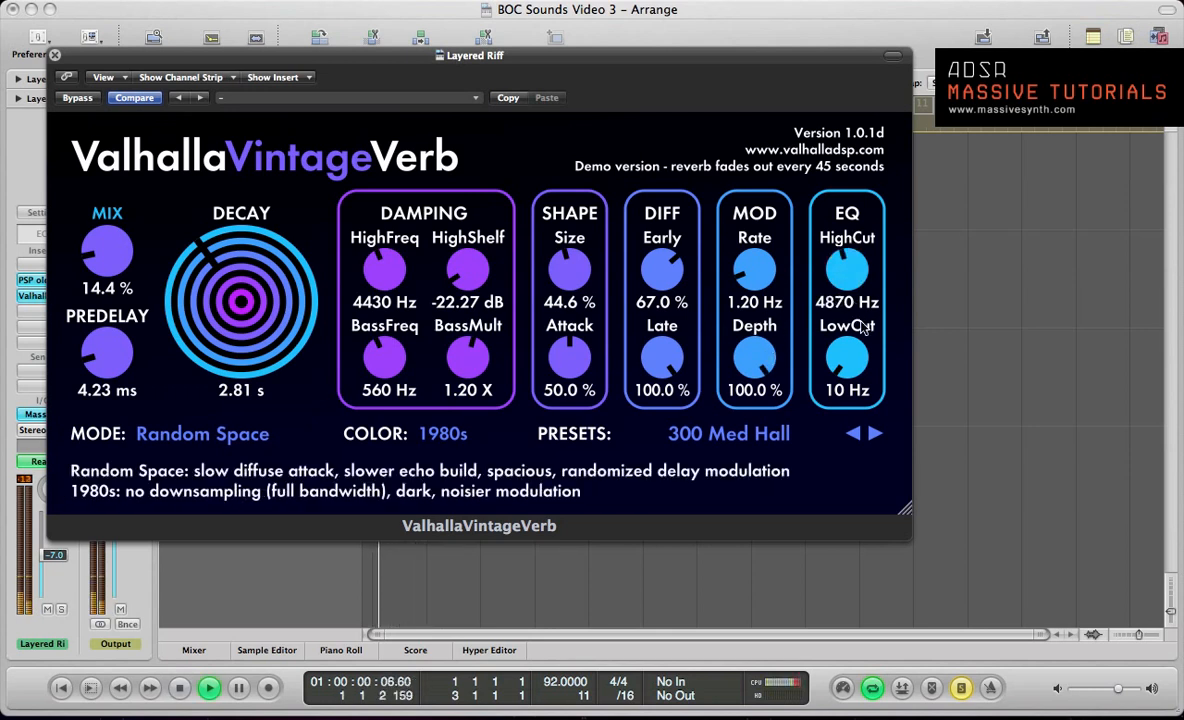
drag(856, 357, 856, 352)
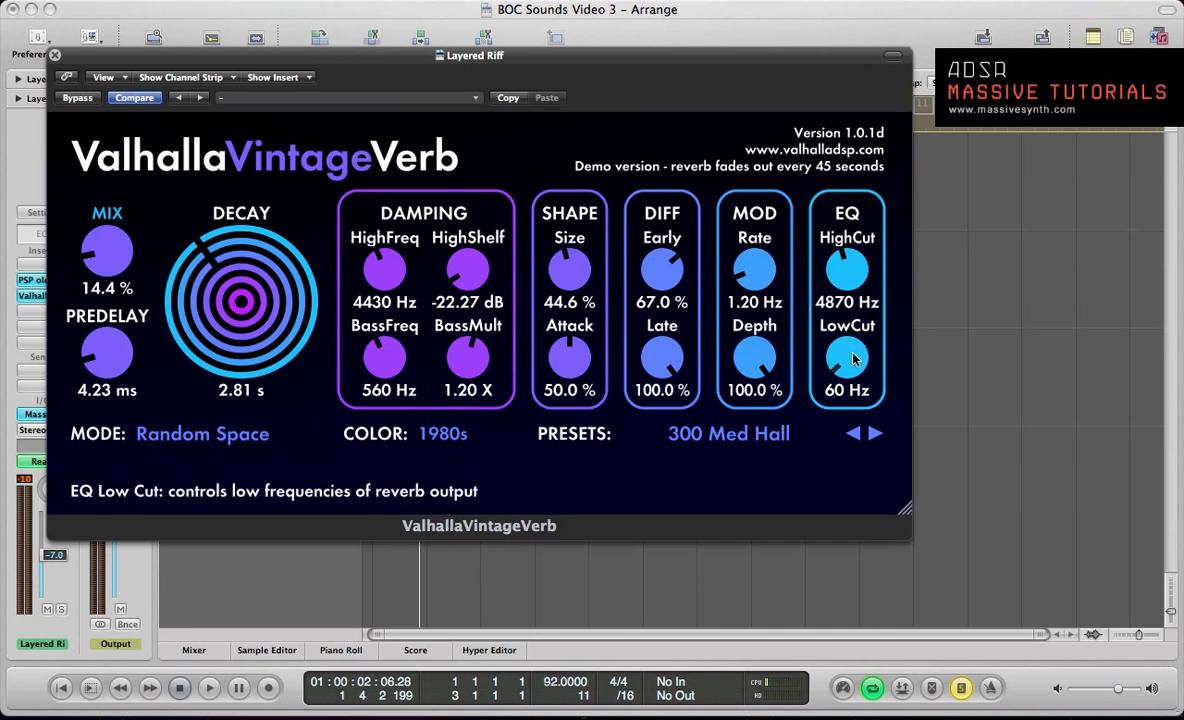
drag(853, 360, 851, 343)
key(space)
key(space)
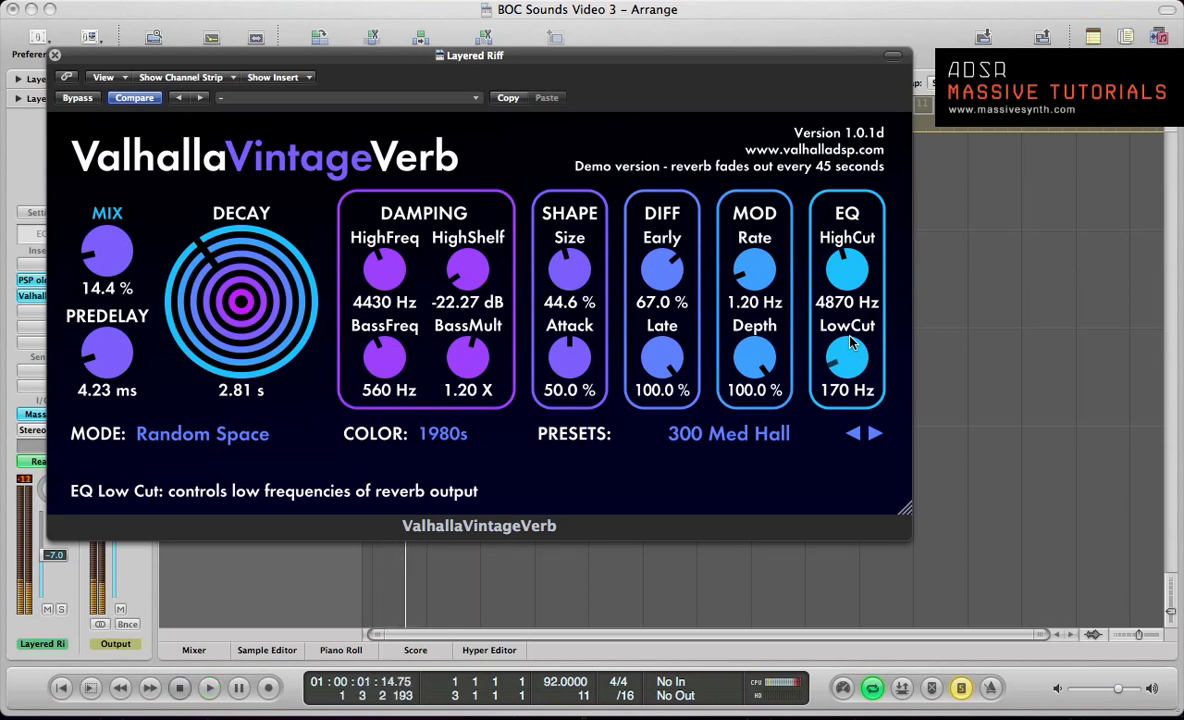
key(space)
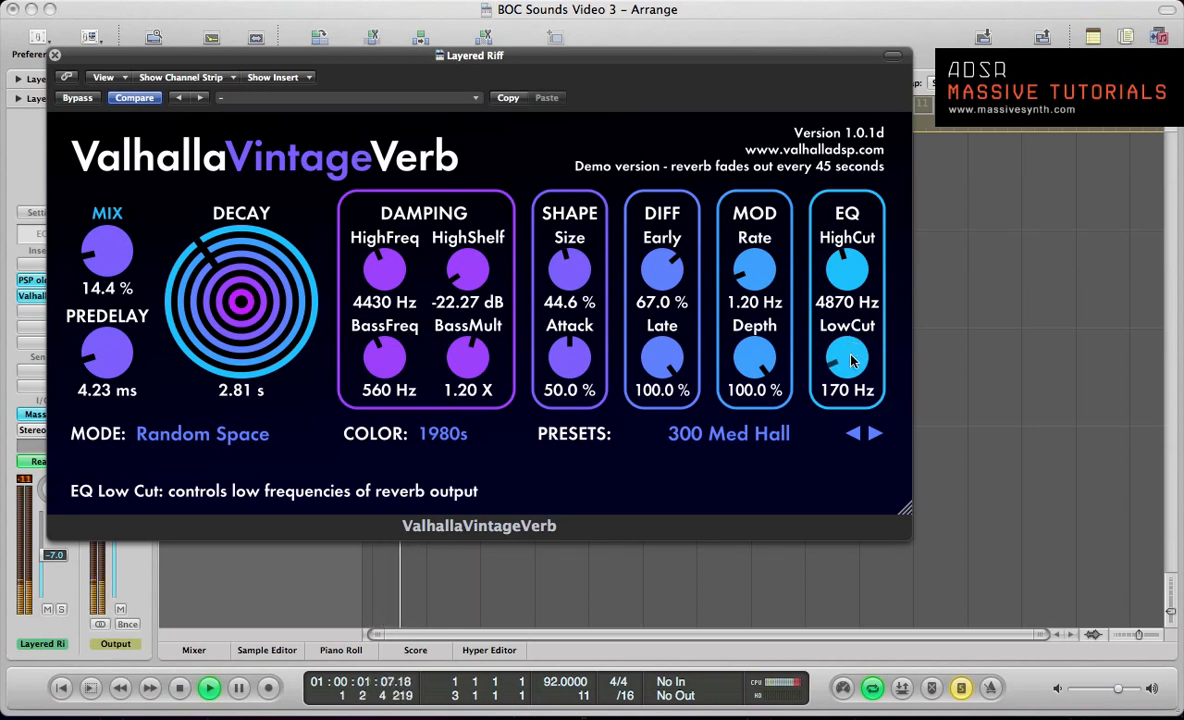
drag(850, 348, 852, 364)
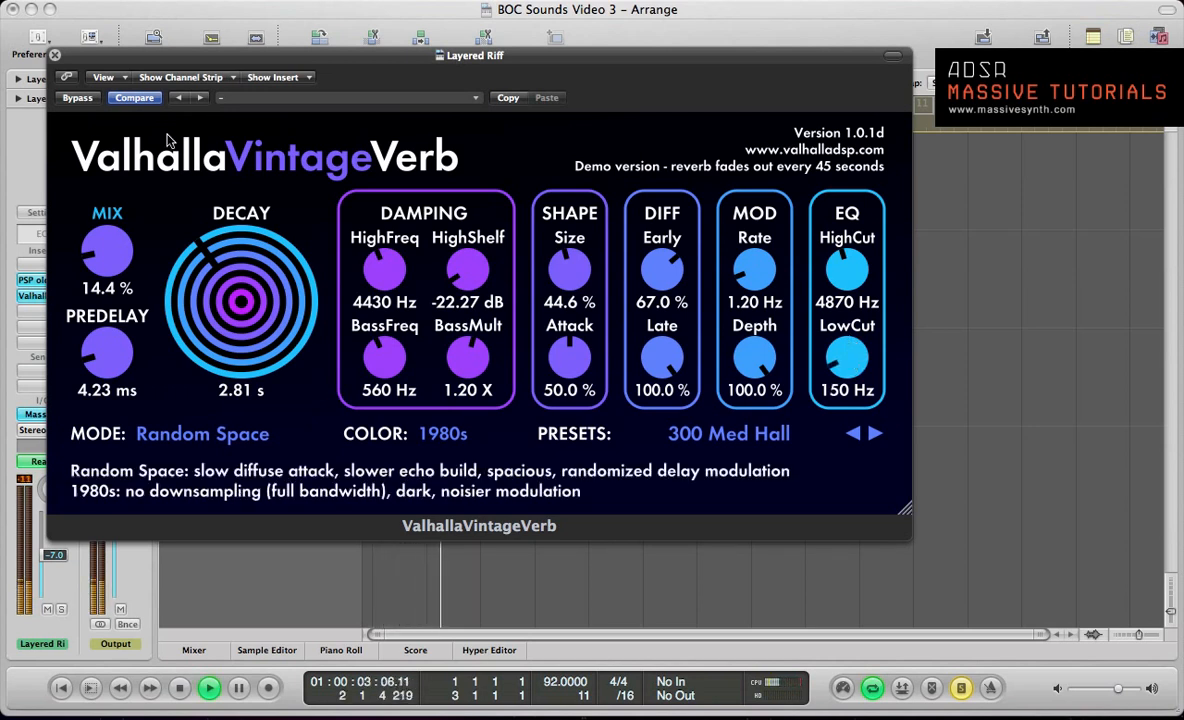
Step: Compare the playing riff with the reverb bypassed and active, and close the reverb window
click(80, 98)
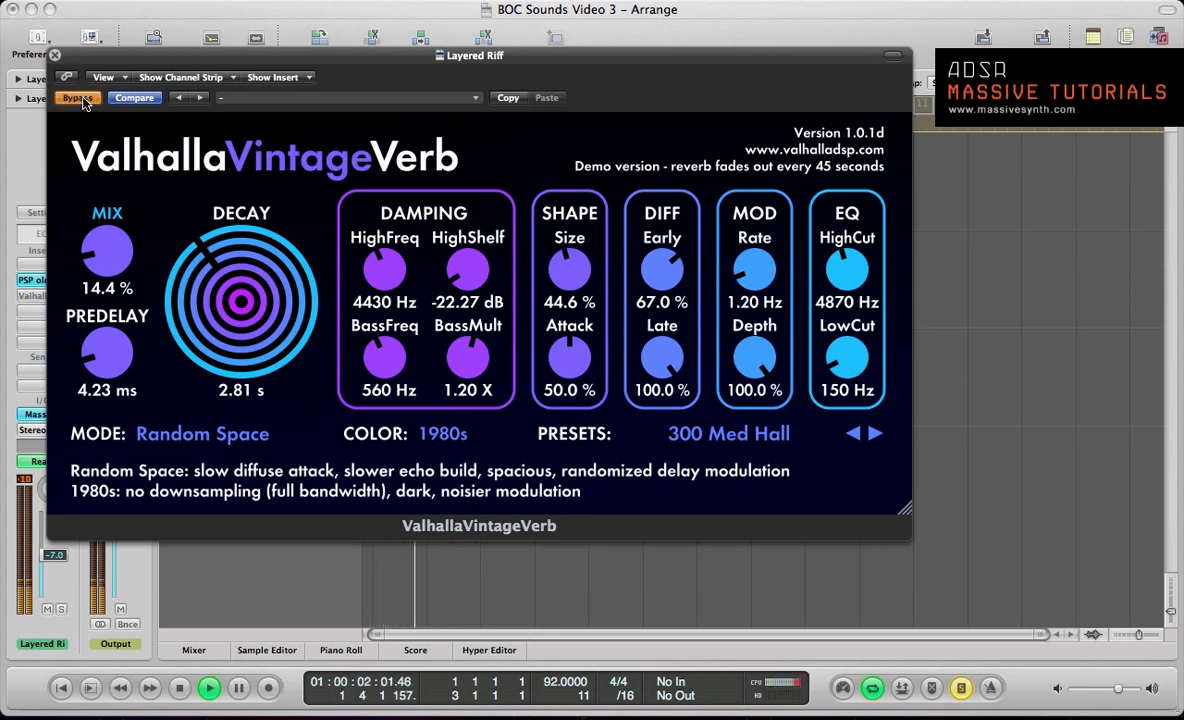
click(80, 98)
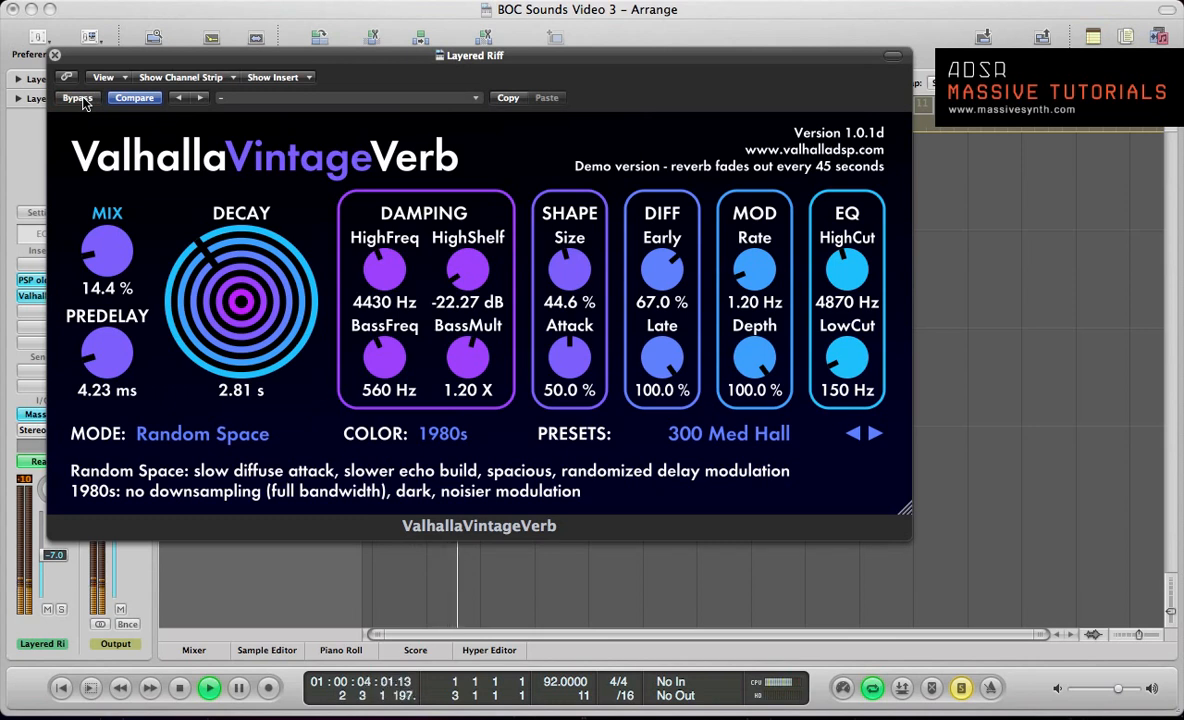
key(space)
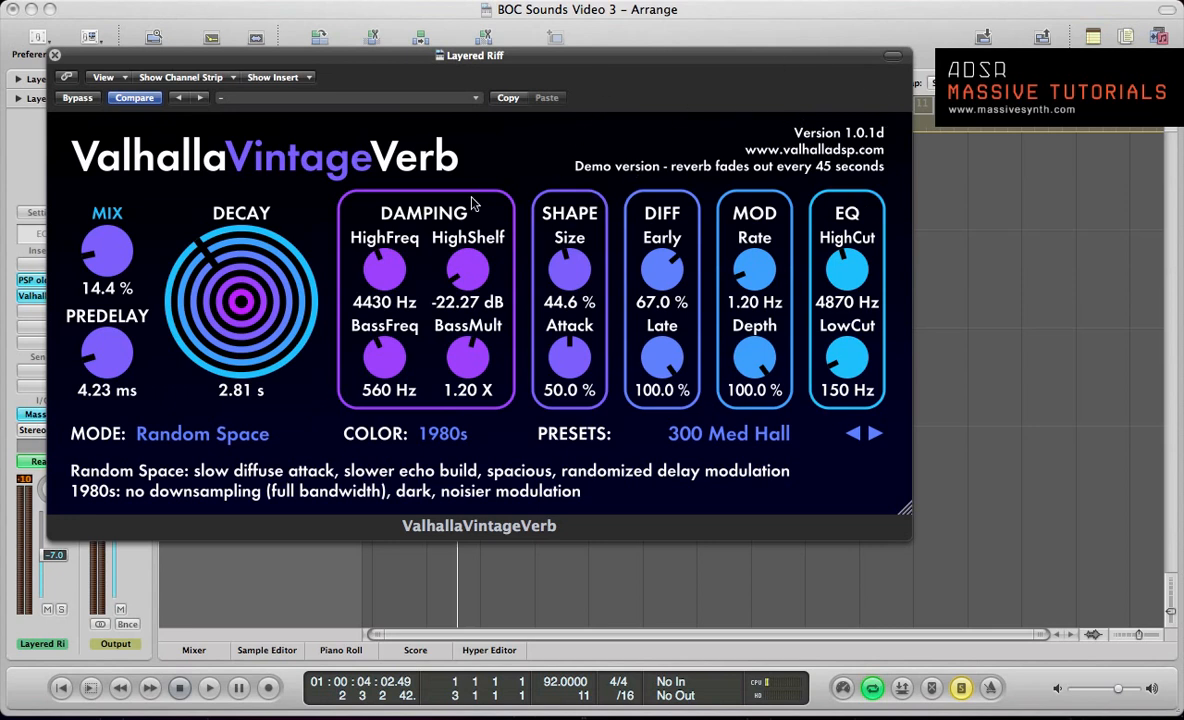
click(114, 254)
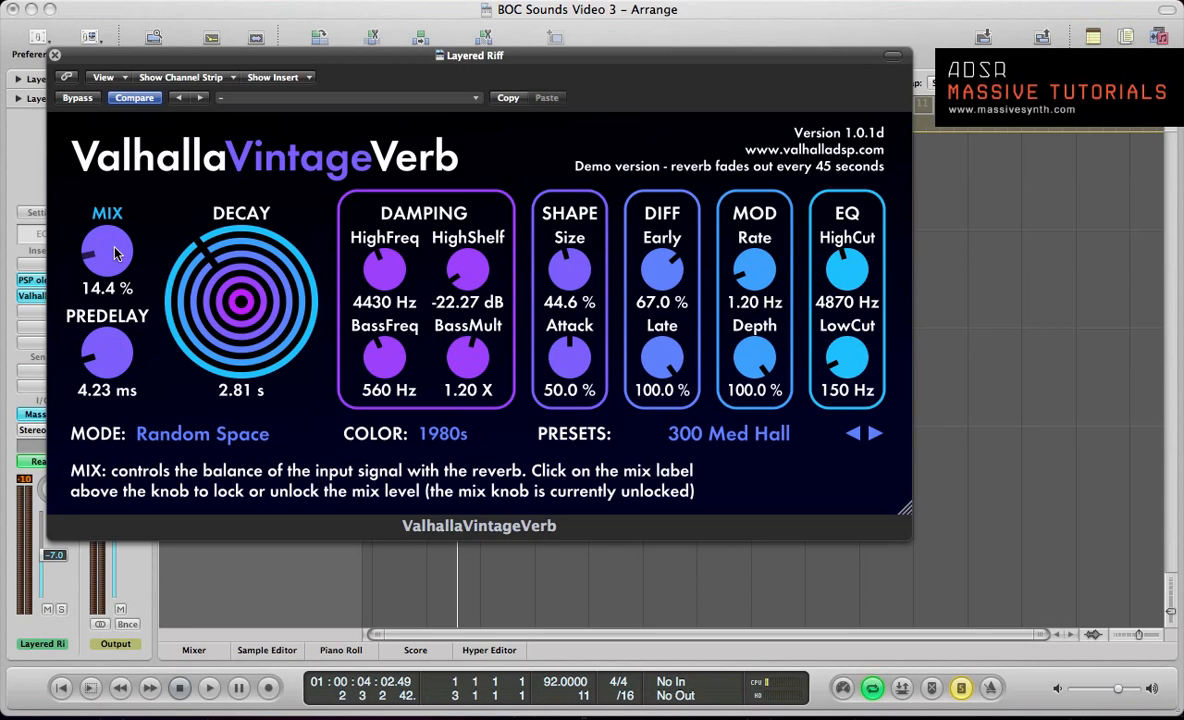
key(space)
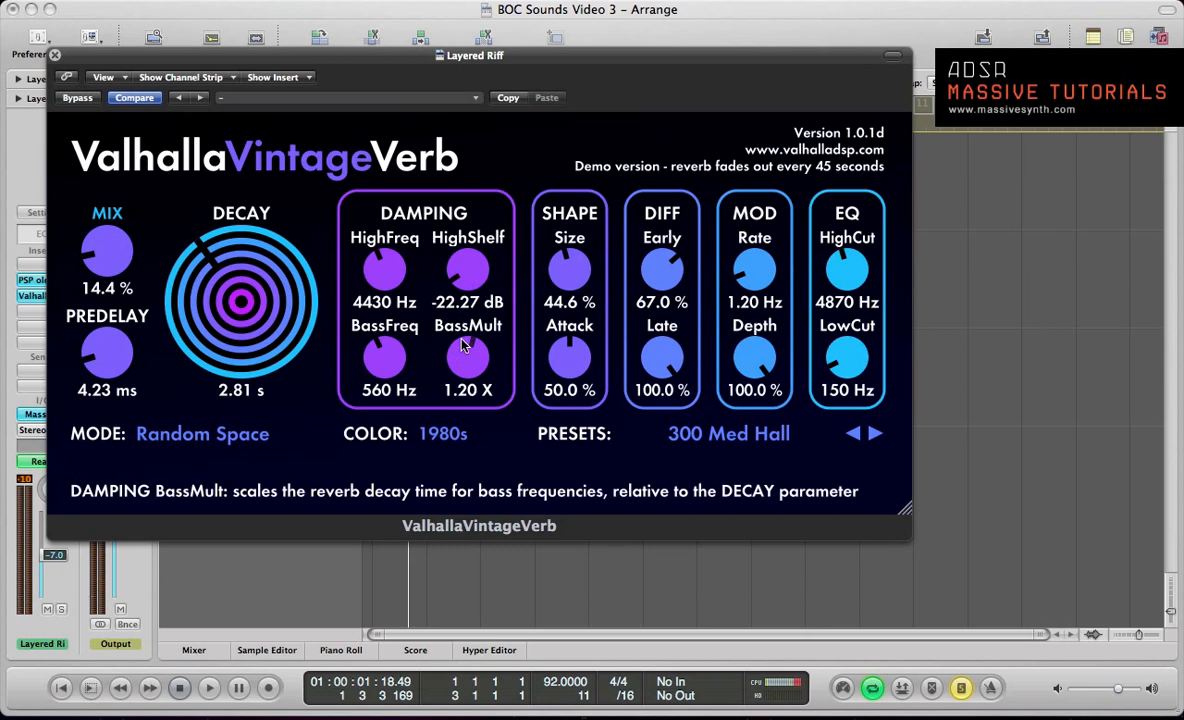
key(super+w)
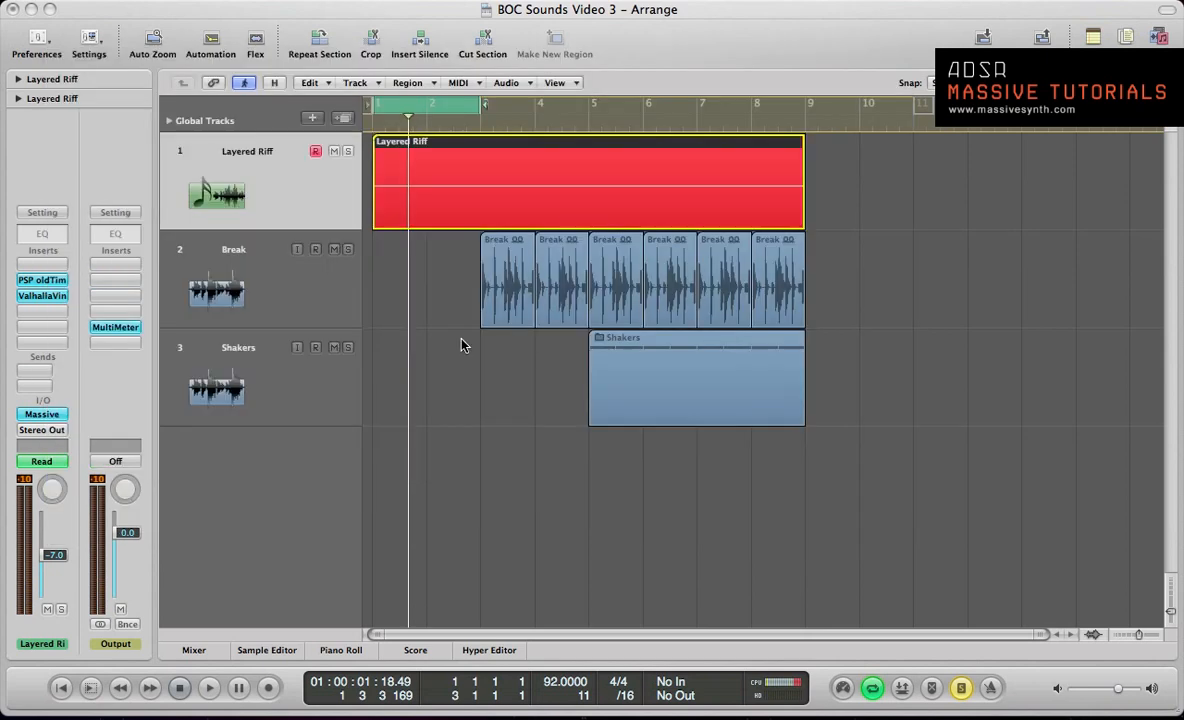
Step: Insert the stereo eaReckon CM-EQUA87 equalizer on the Layered Riff channel and clear the reverb window out of the way
click(41, 330)
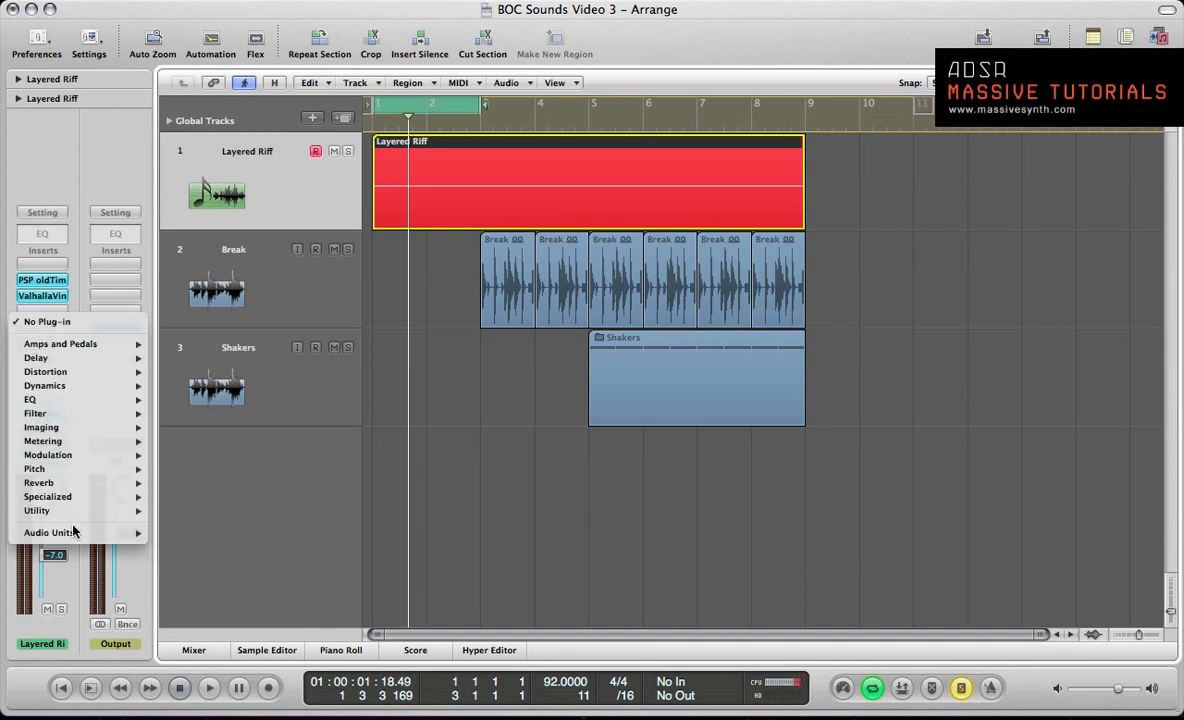
mouse_move(72, 541)
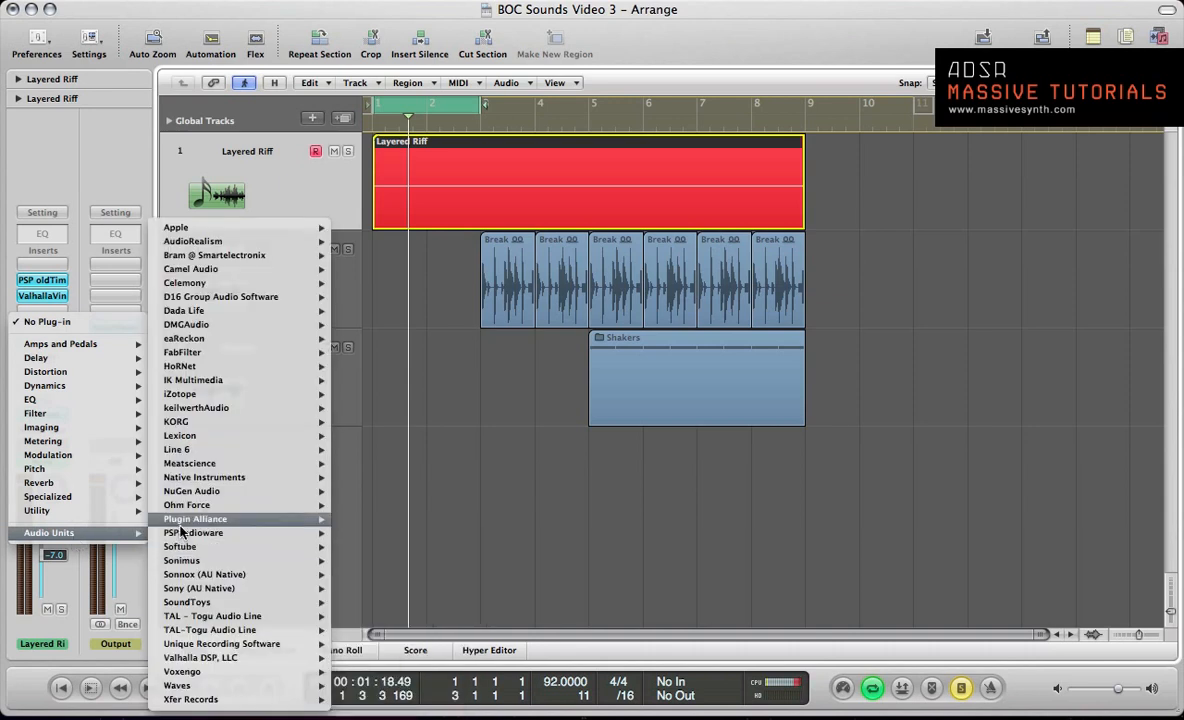
mouse_move(183, 566)
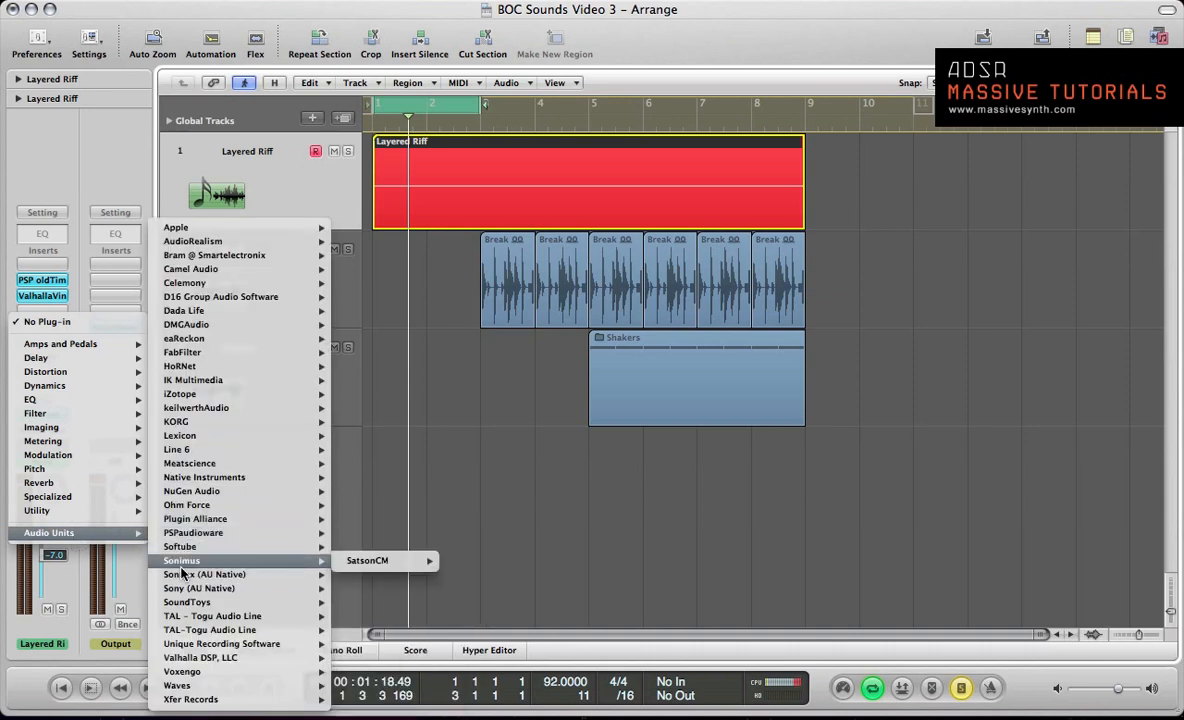
mouse_move(175, 346)
mouse_move(395, 344)
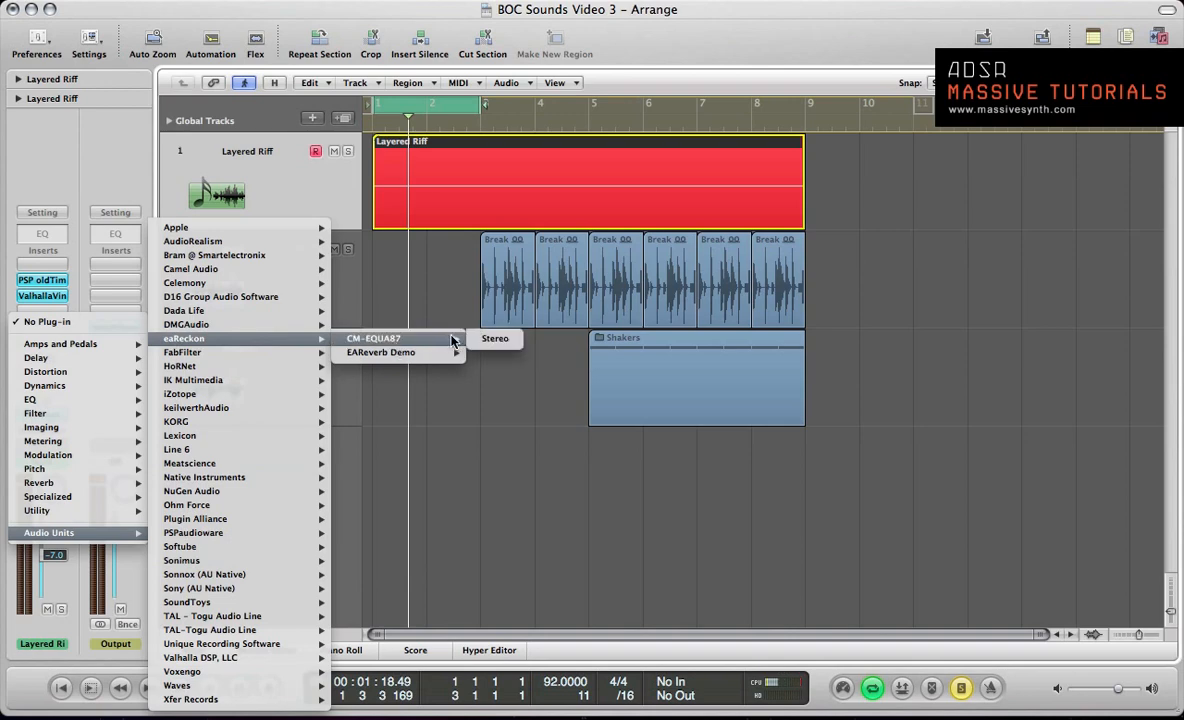
click(494, 338)
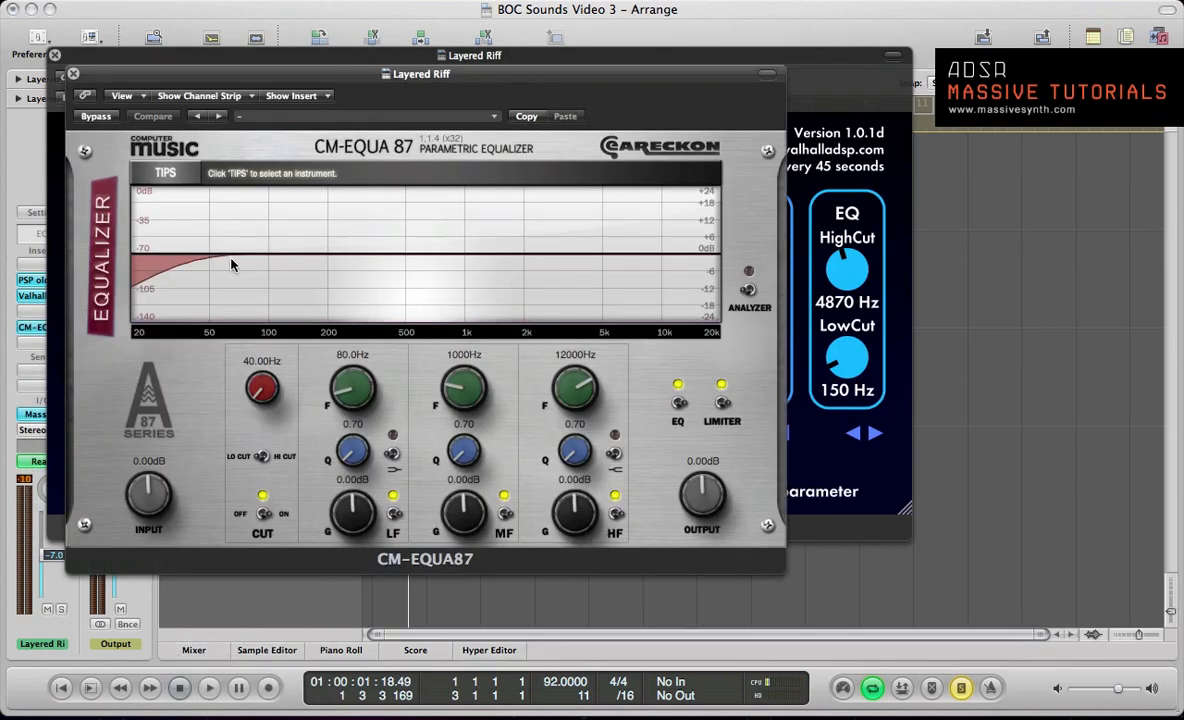
drag(110, 70, 293, 62)
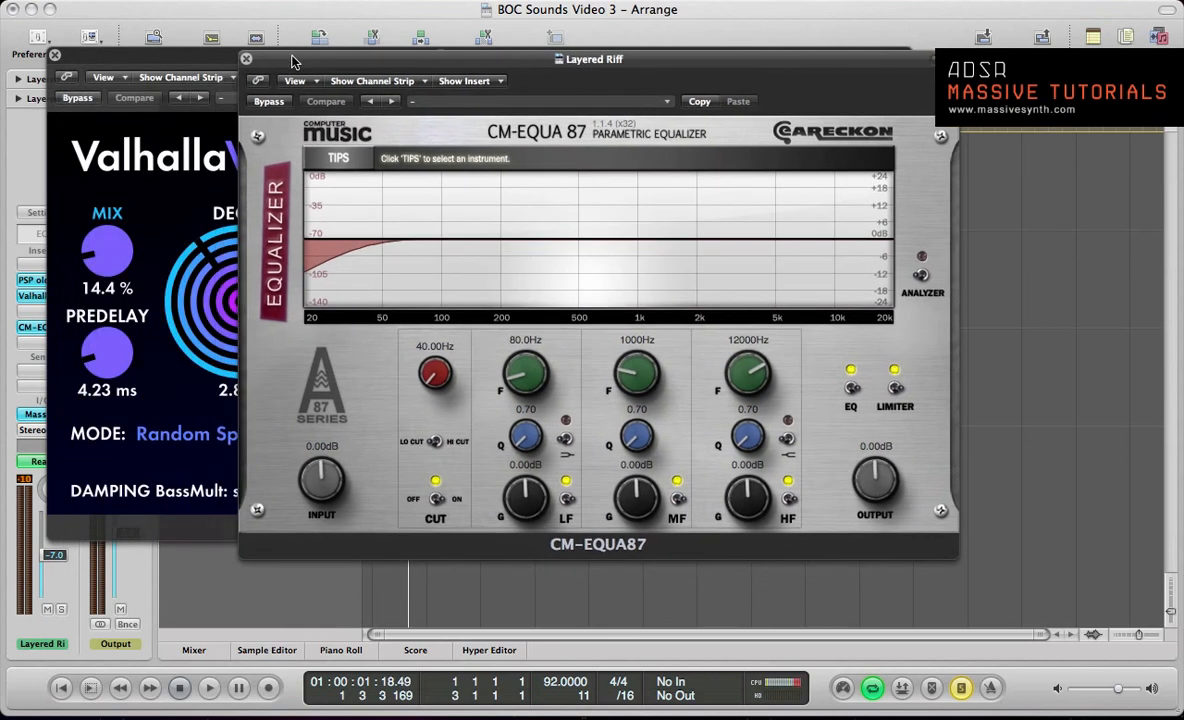
click(54, 55)
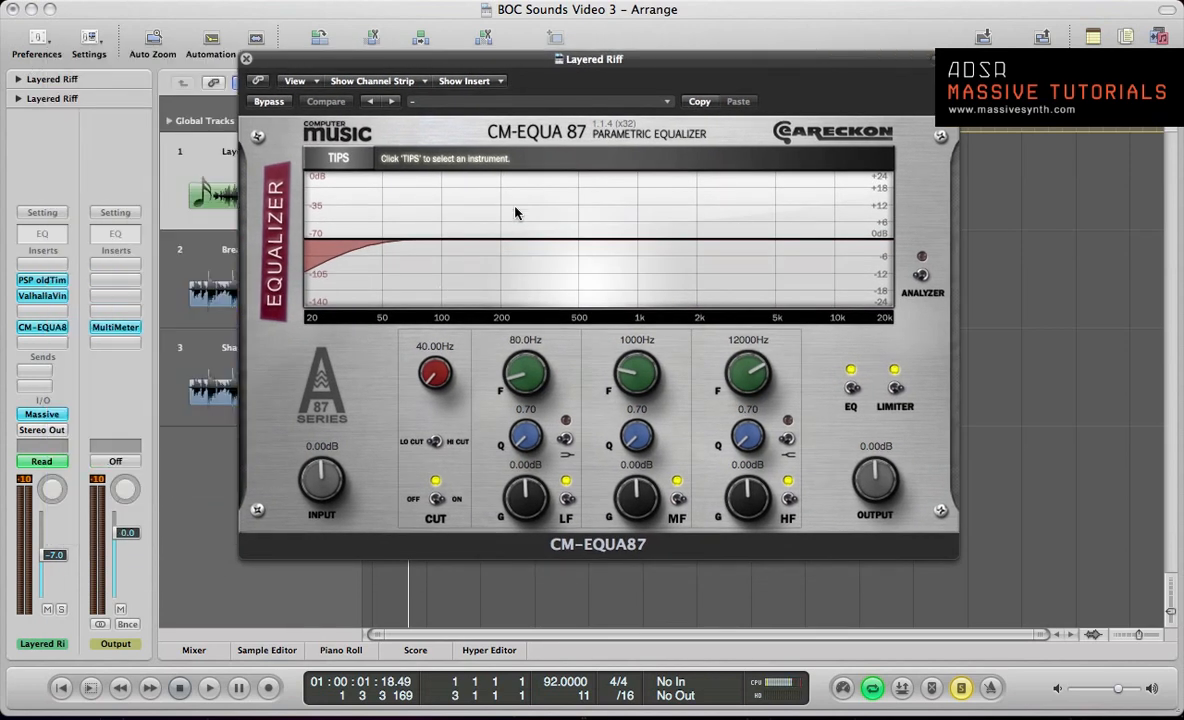
Step: Show the equalizer's frequency tips for Kick Drum as an example, and switch the tips to Strings
click(327, 158)
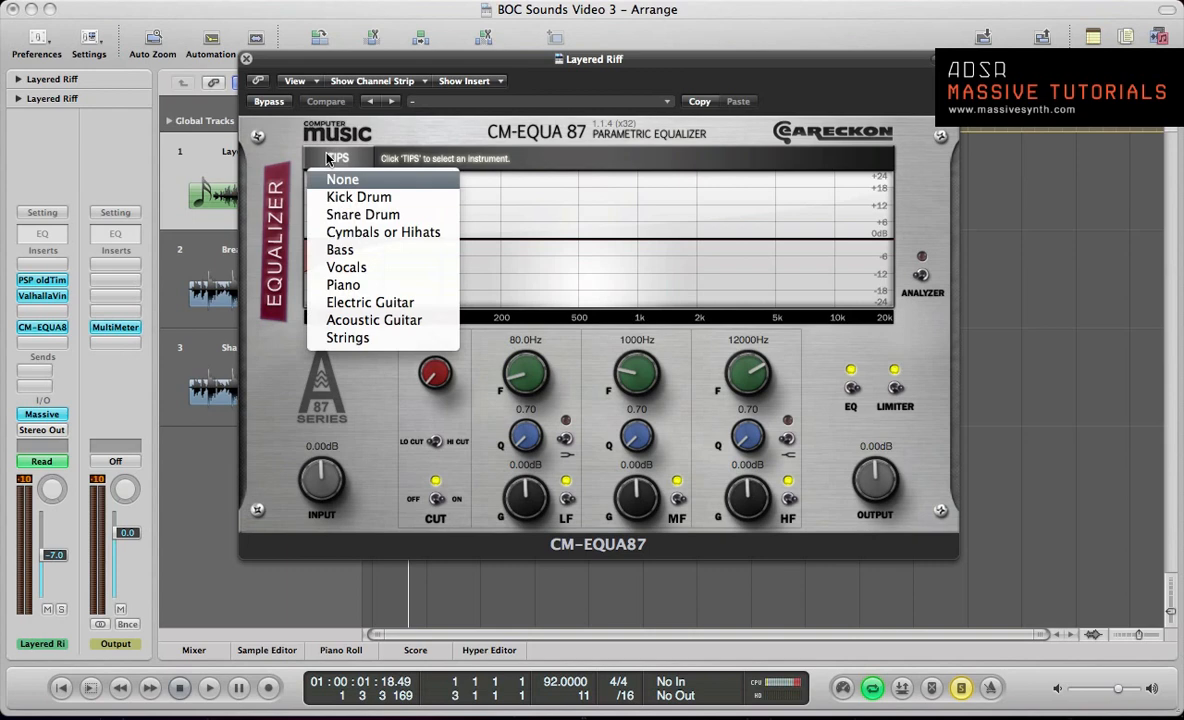
click(352, 197)
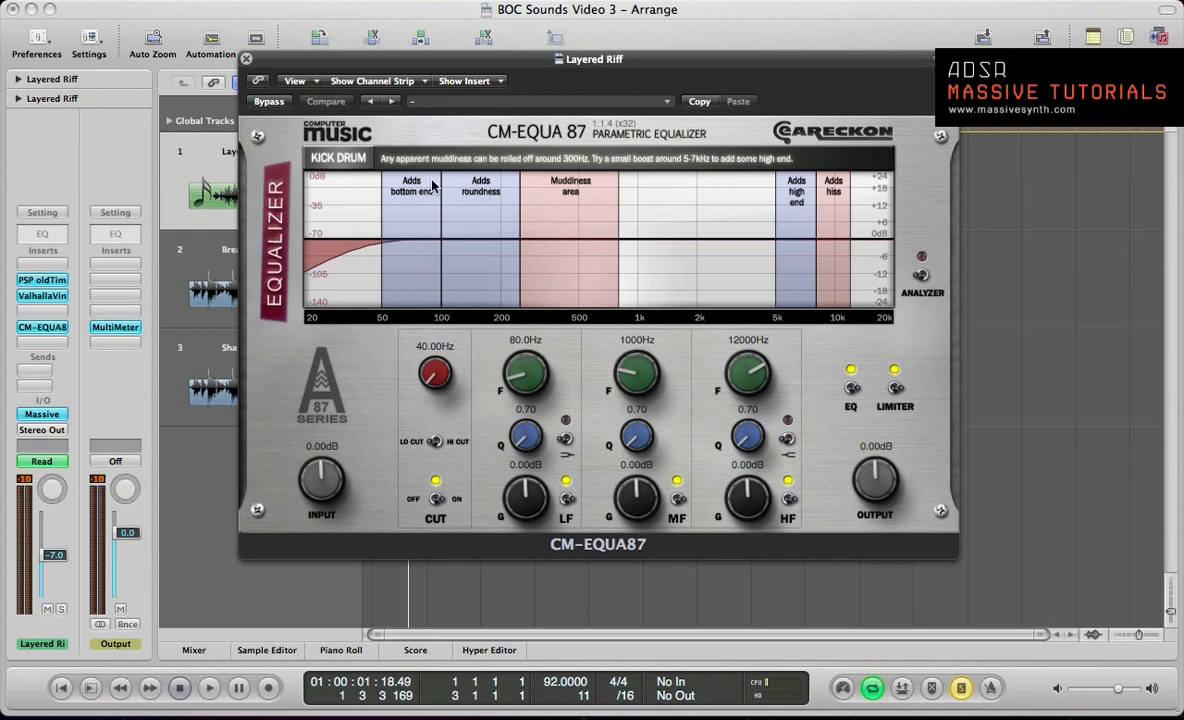
click(328, 157)
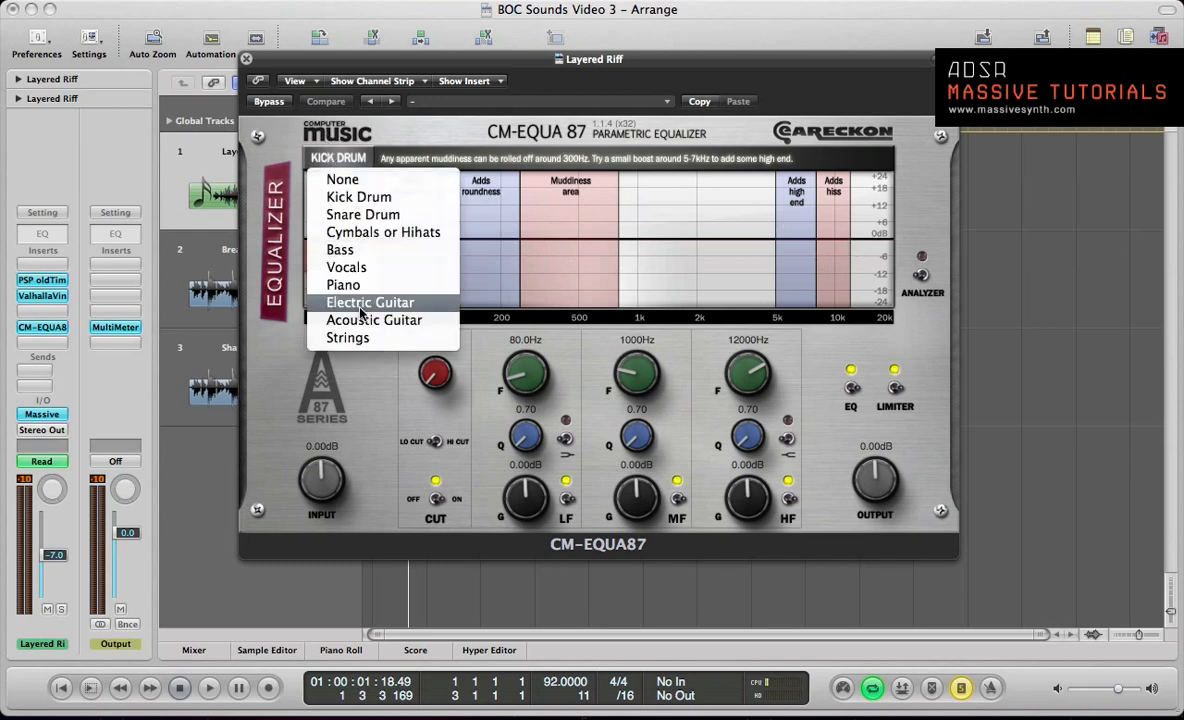
click(362, 339)
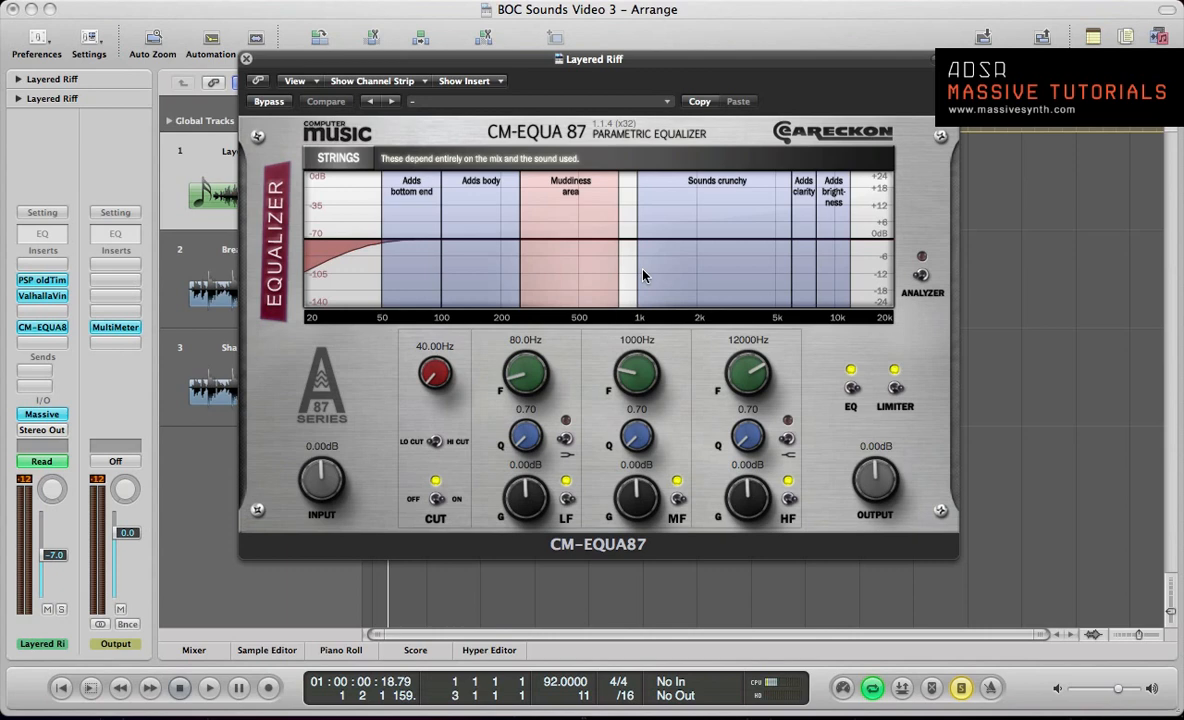
Step: Play the riff and examine its spectrum in the output MultiMeter while toggling the PSP oldTimer and Valhalla inserts off and on
key(space)
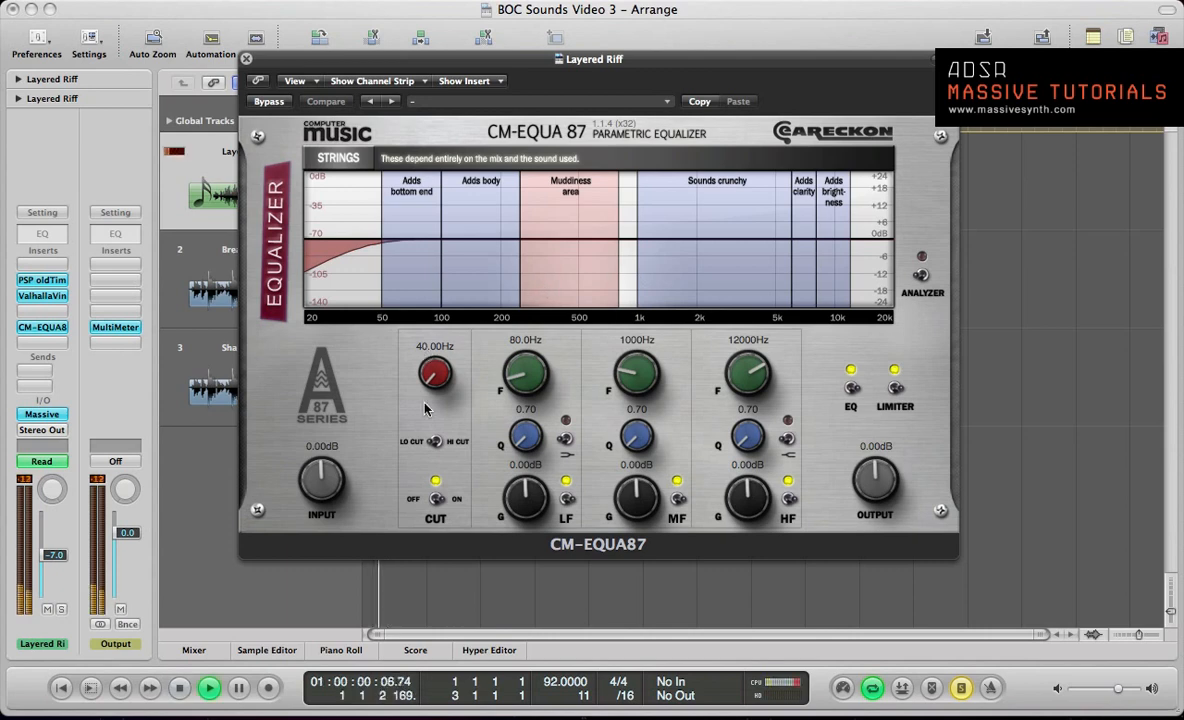
click(115, 327)
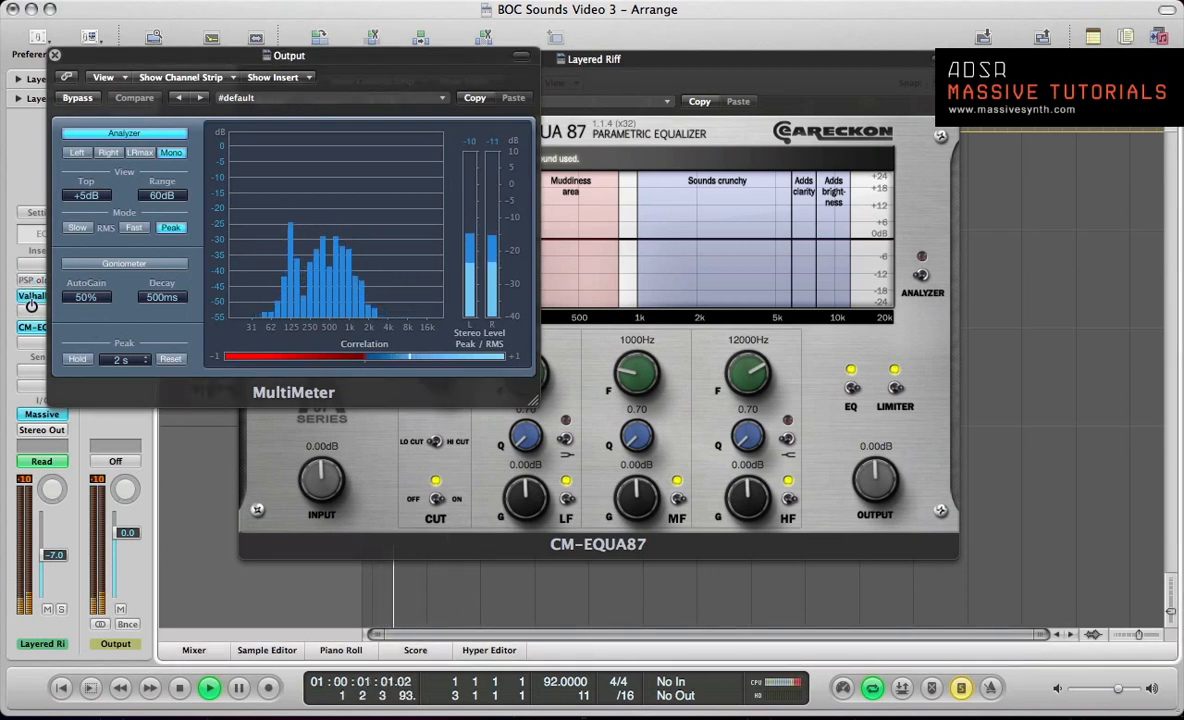
alt+click(31, 298)
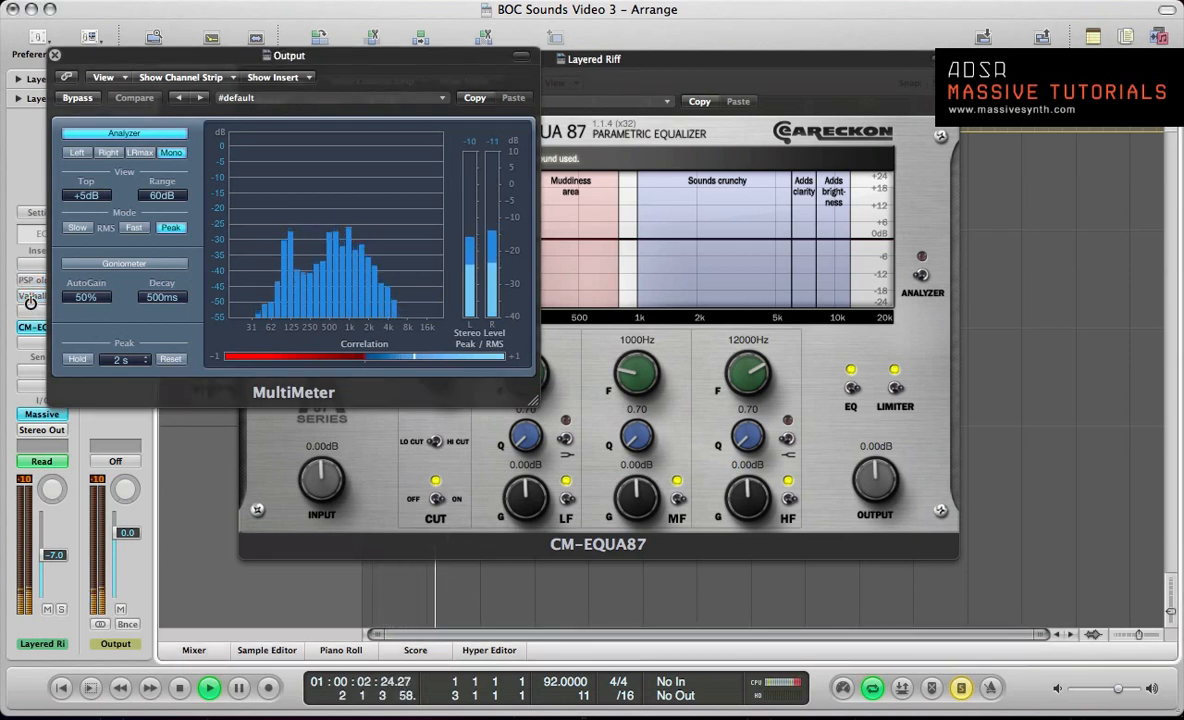
alt+click(32, 281)
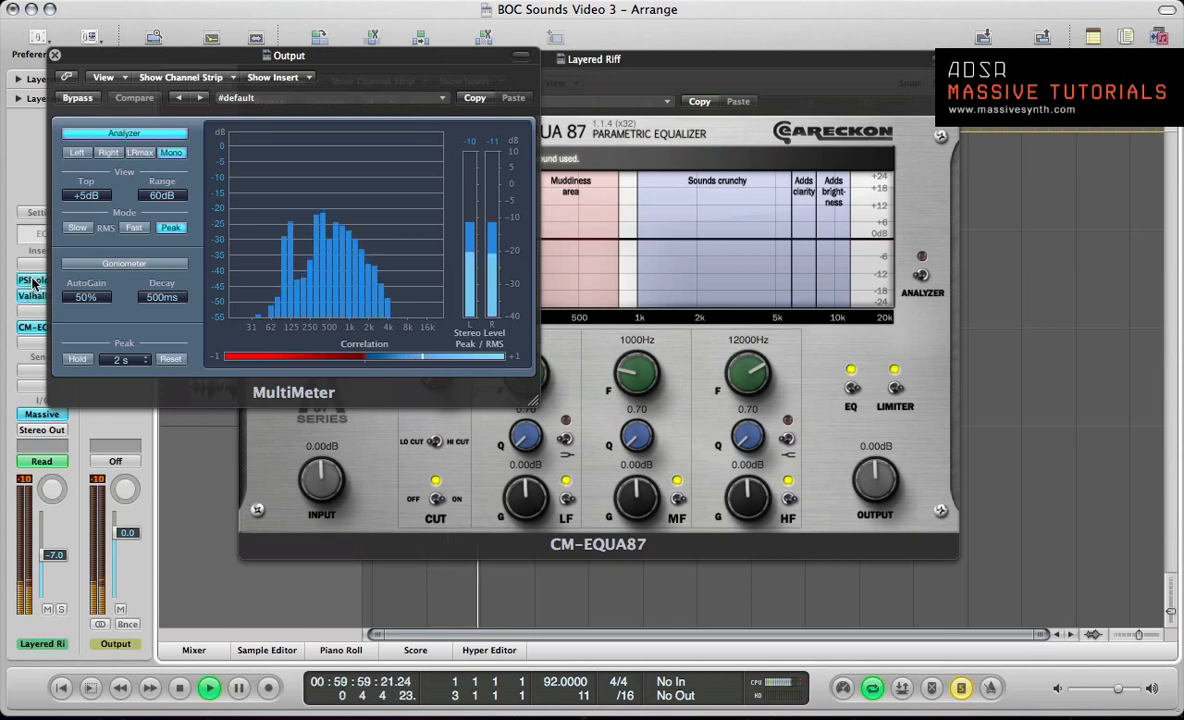
key(space)
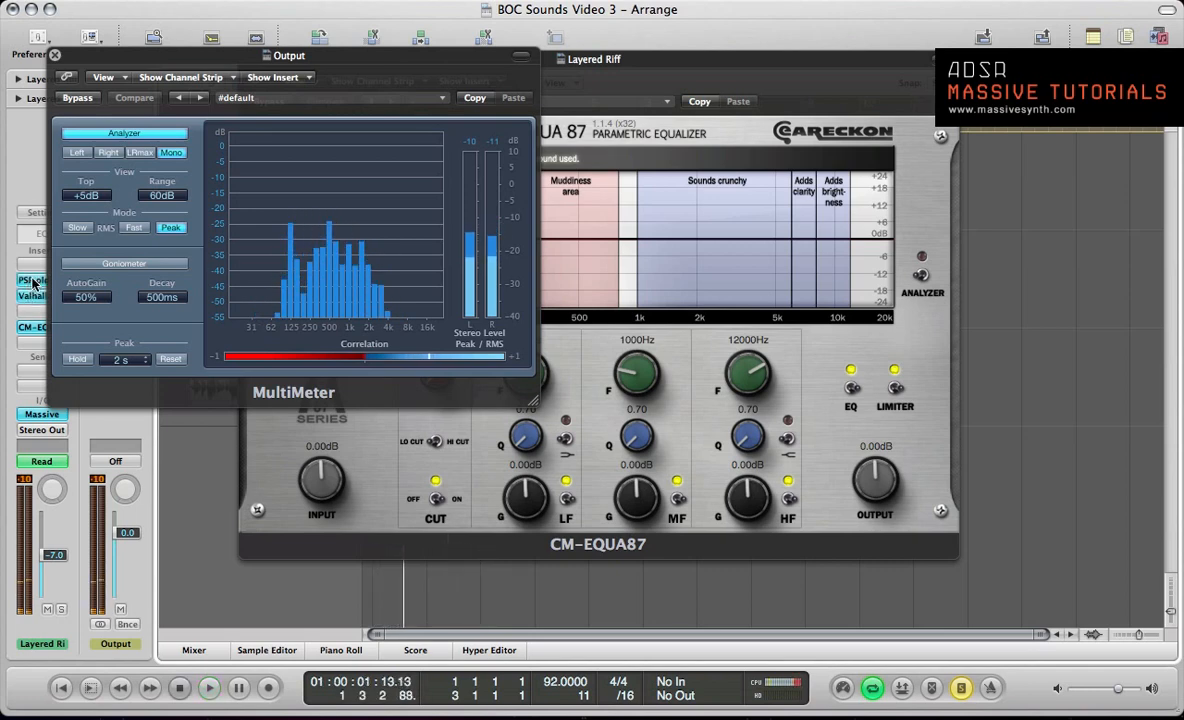
Step: Raise the equalizer's low cut frequency on the riff to about 92.55 Hz and play the riff
click(318, 254)
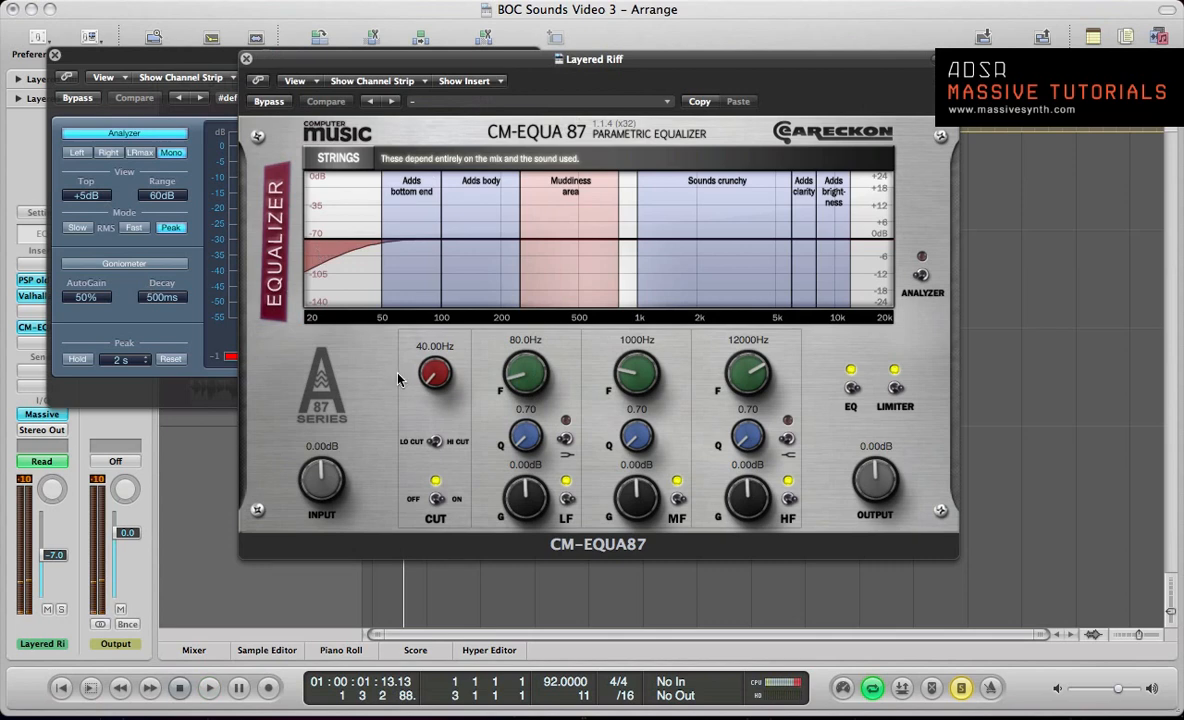
drag(433, 385, 433, 362)
key(space)
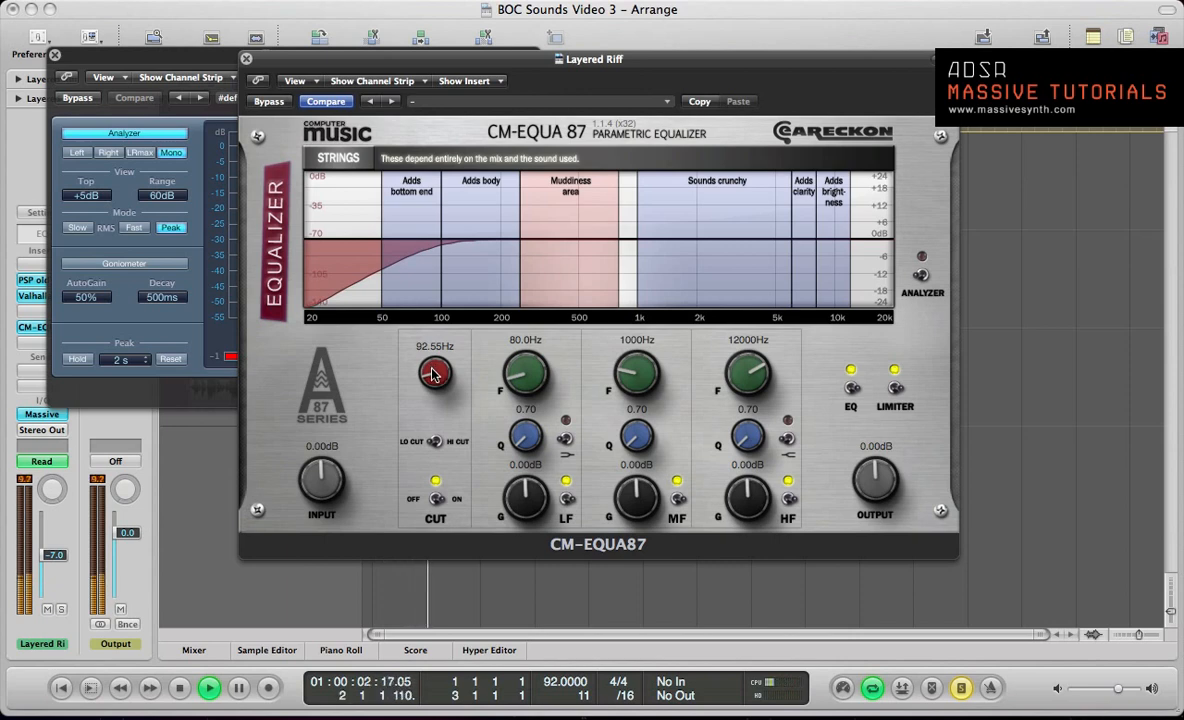
Step: Raise the equalizer's low cut frequency on the riff to about 118.6 Hz and stop playback
drag(433, 372, 433, 368)
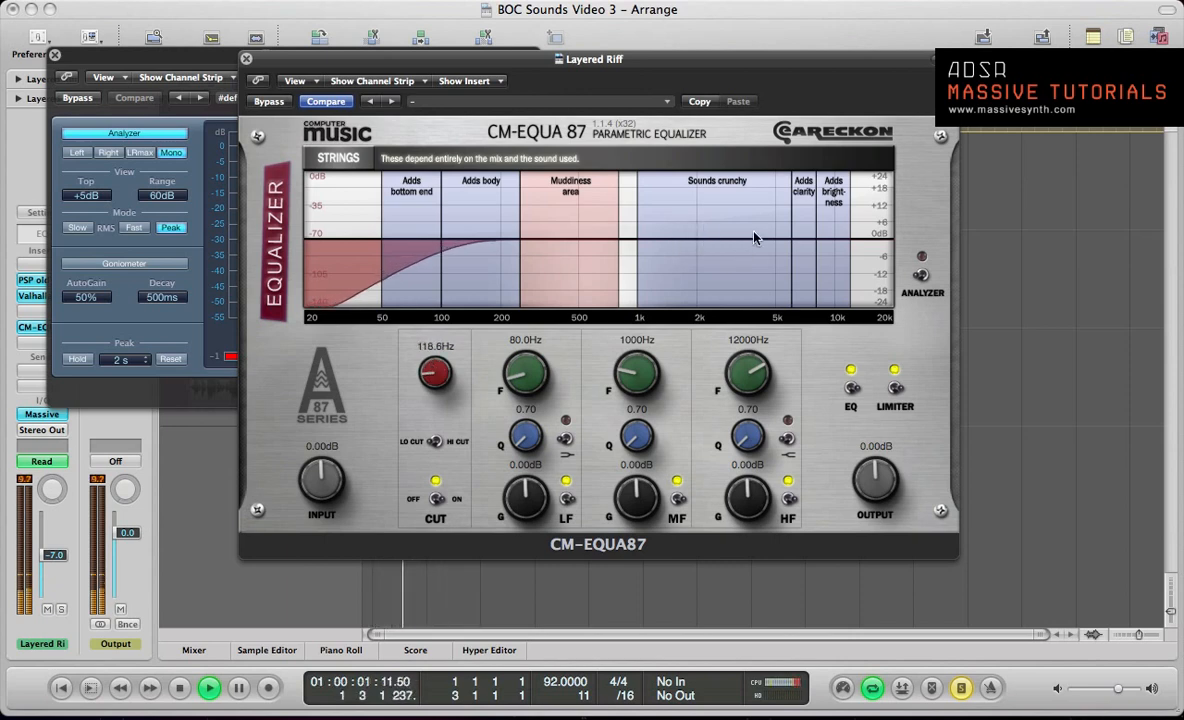
key(space)
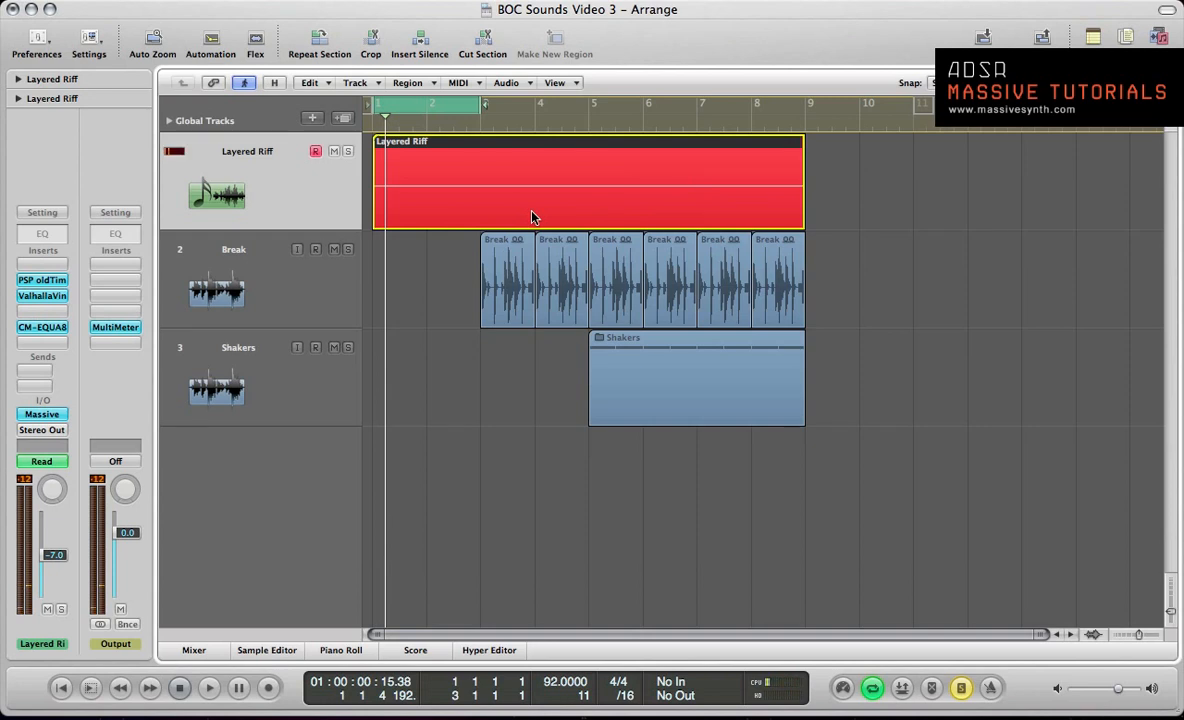
Step: Move the cycle range to bars 3 to 5 and divide the Layered Riff region at bar 3
key(shift+super+period)
key(space)
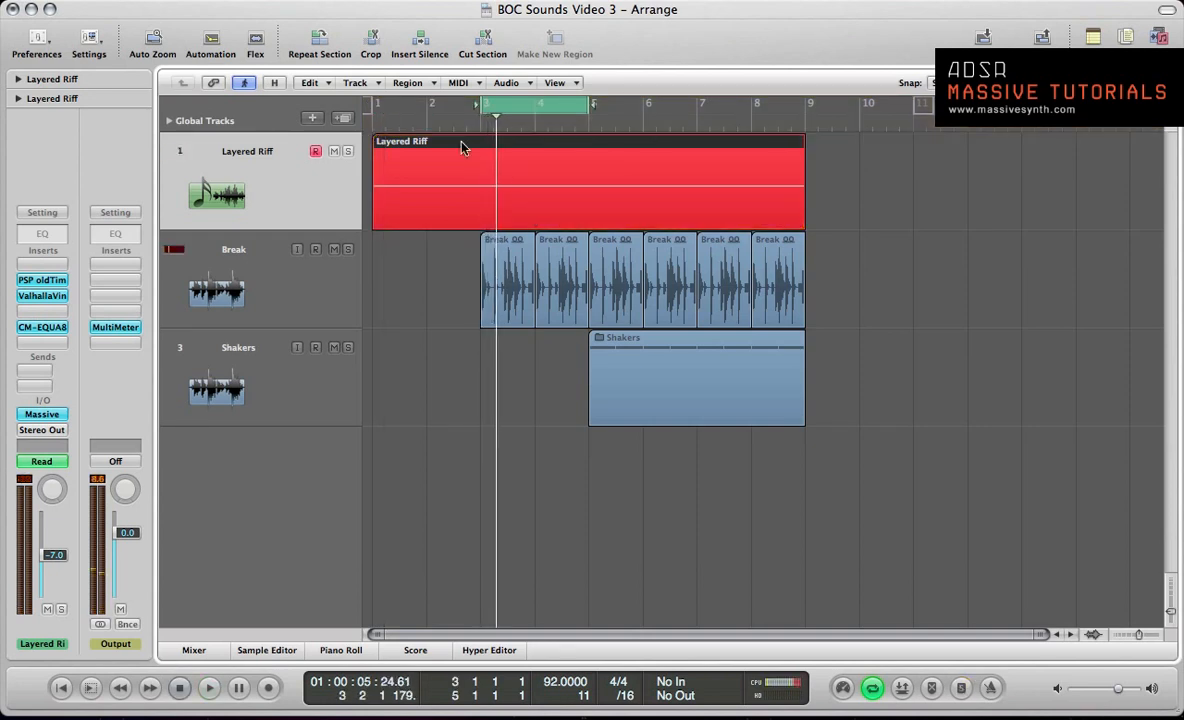
key(Escape)
key(5)
click(474, 175)
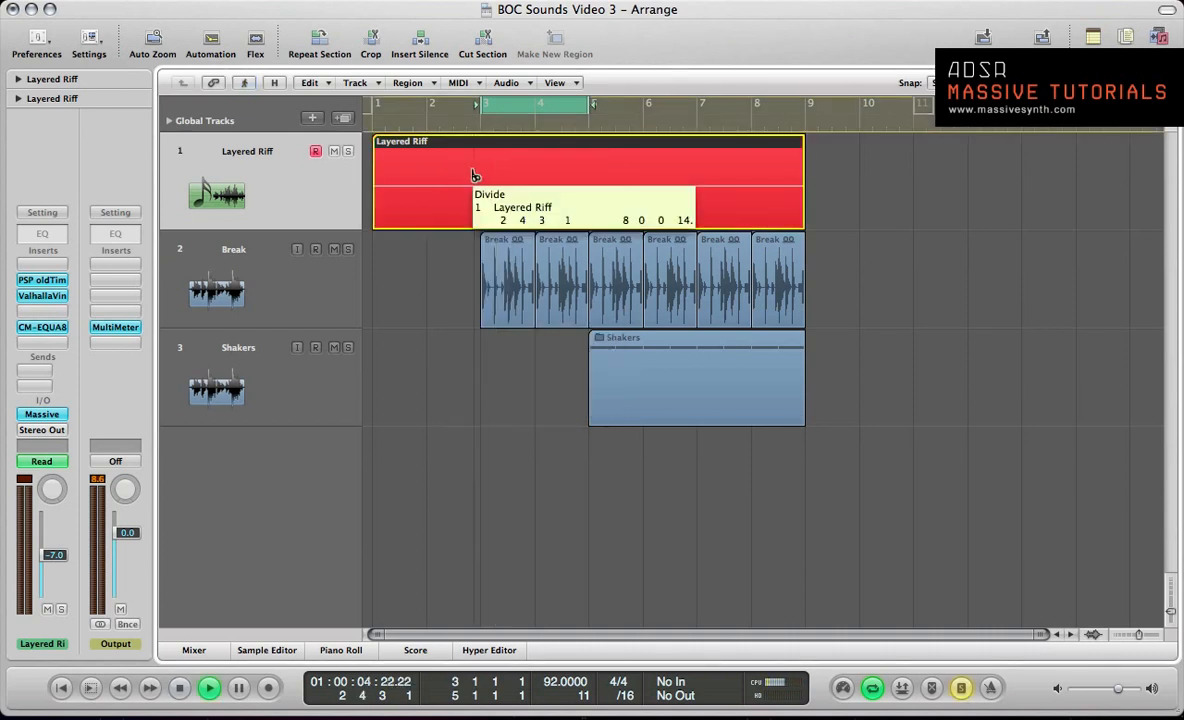
key(Return)
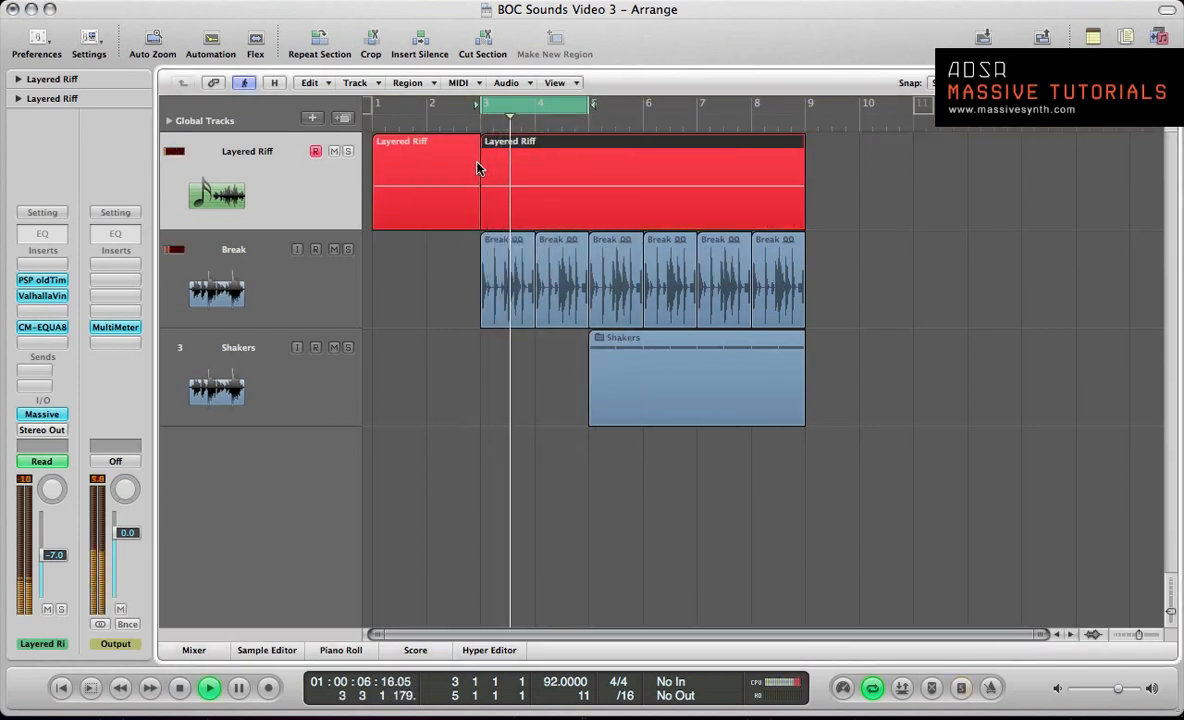
Step: Boost the equalizer's mid band by about 2.64 dB at about 1931 Hz
key(v)
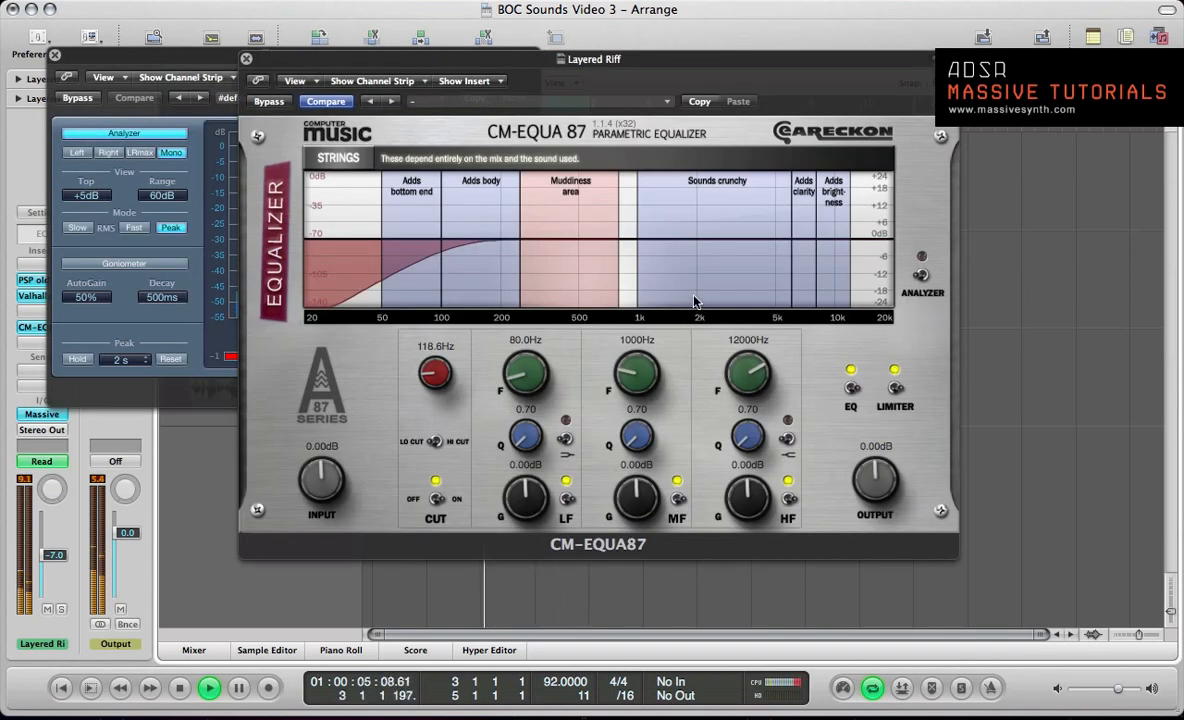
drag(637, 378, 640, 361)
key(space)
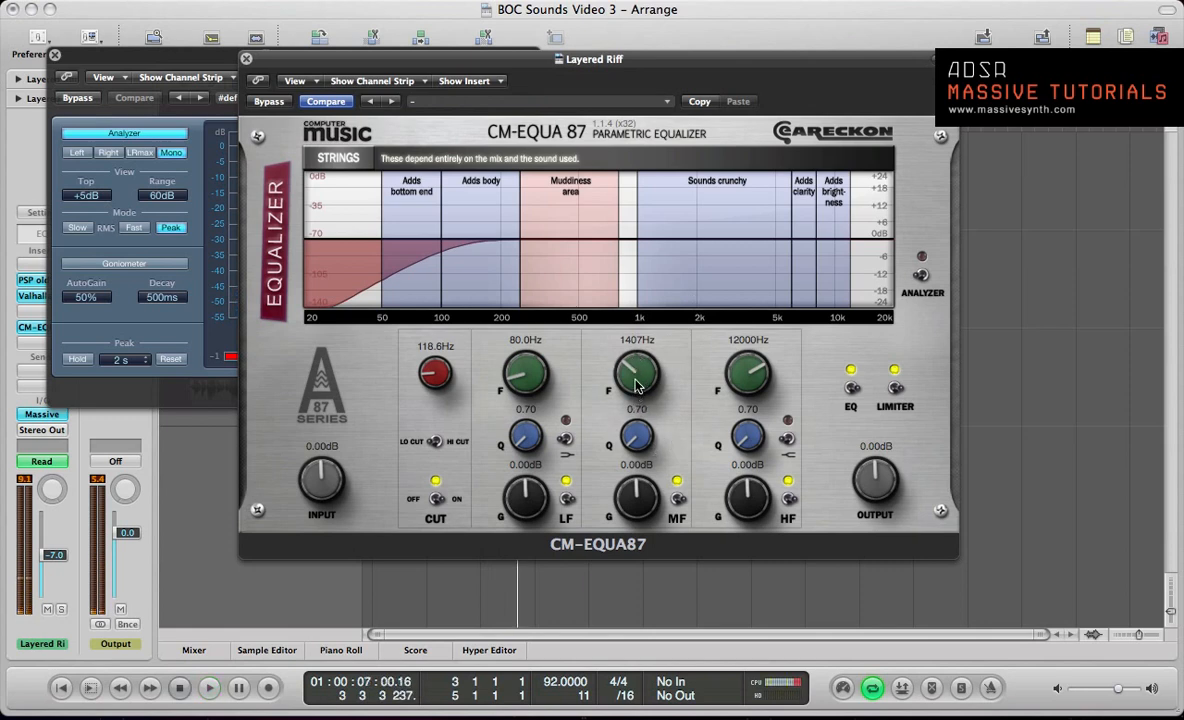
drag(636, 373, 634, 364)
drag(638, 497, 650, 430)
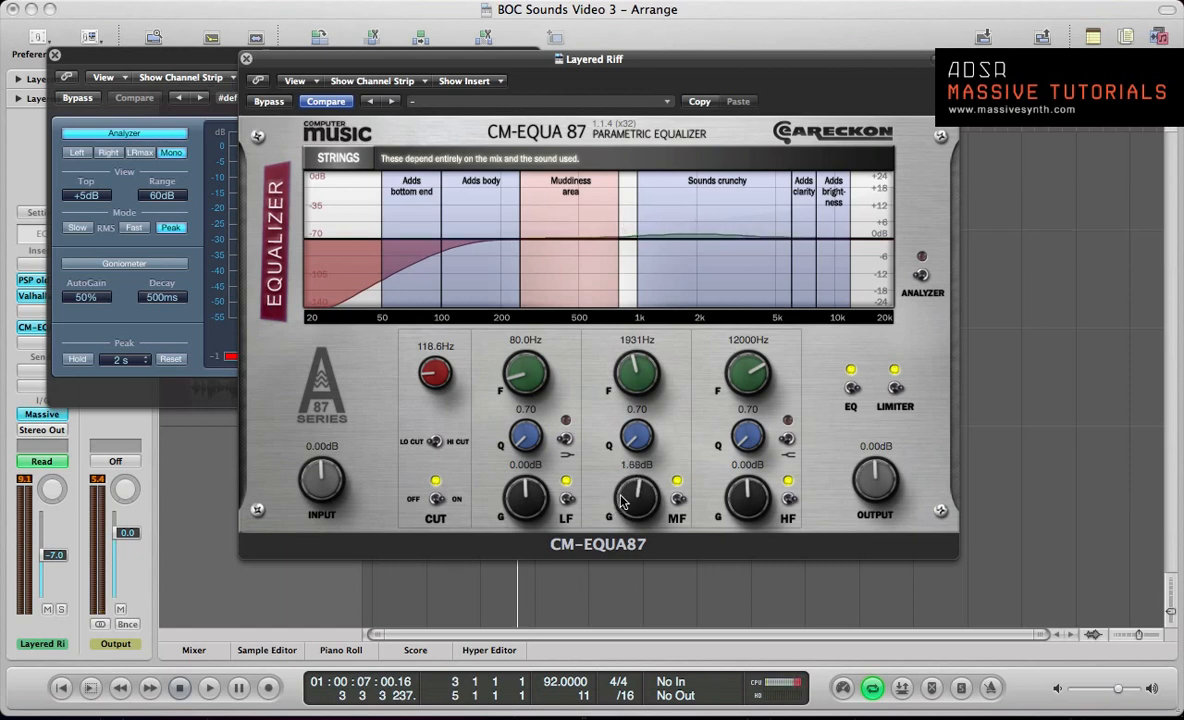
drag(619, 505, 619, 494)
Step: Fine-tune the mid band to about 2338 Hz with a gain of about 2.40 dB while the loop plays
key(space)
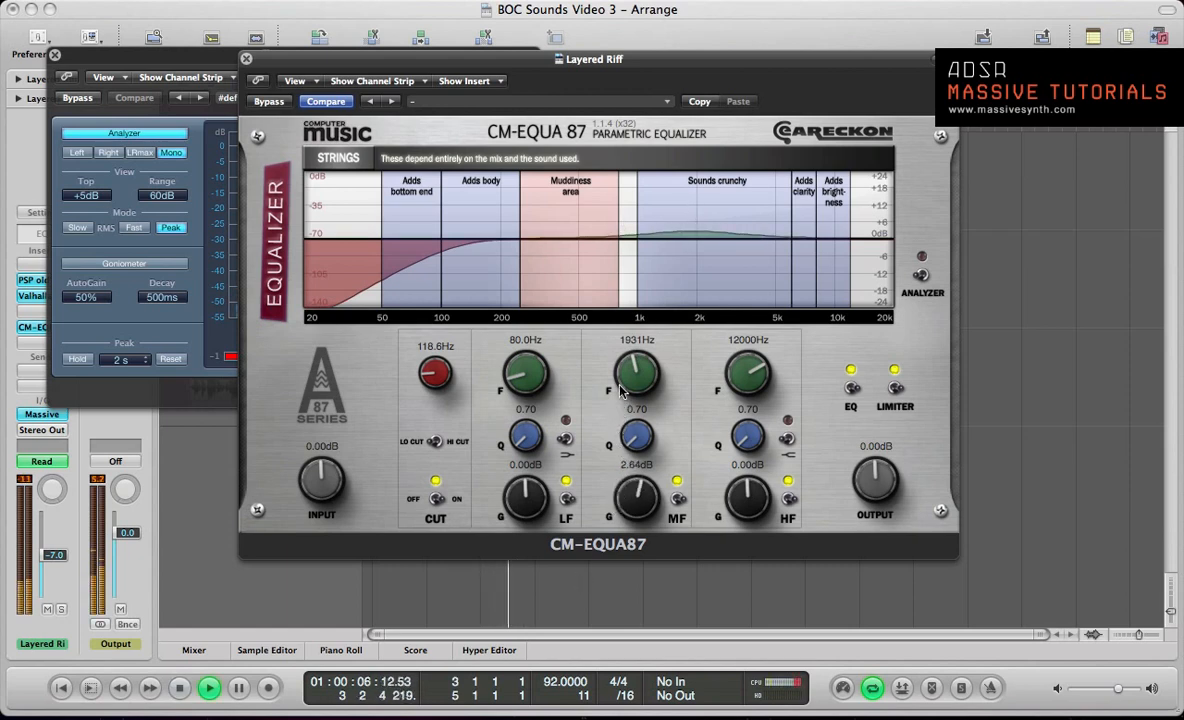
drag(621, 383, 620, 361)
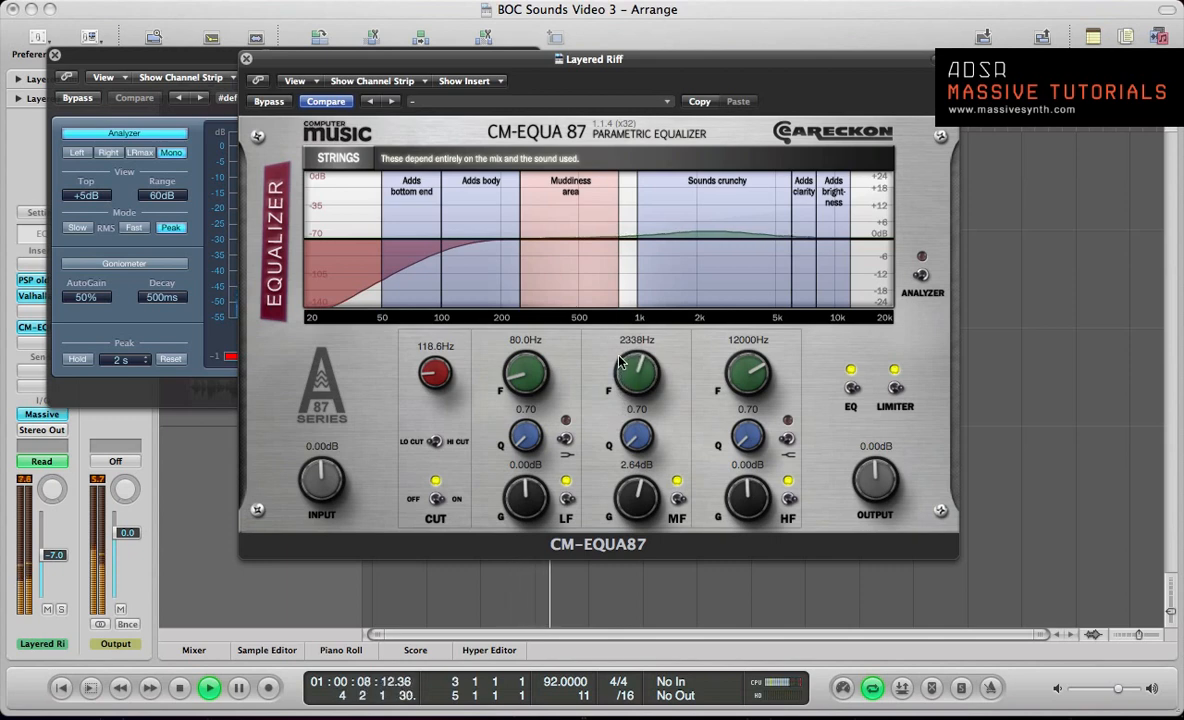
mouse_move(633, 510)
mouse_down()
mouse_move(629, 453)
mouse_move(633, 507)
mouse_up()
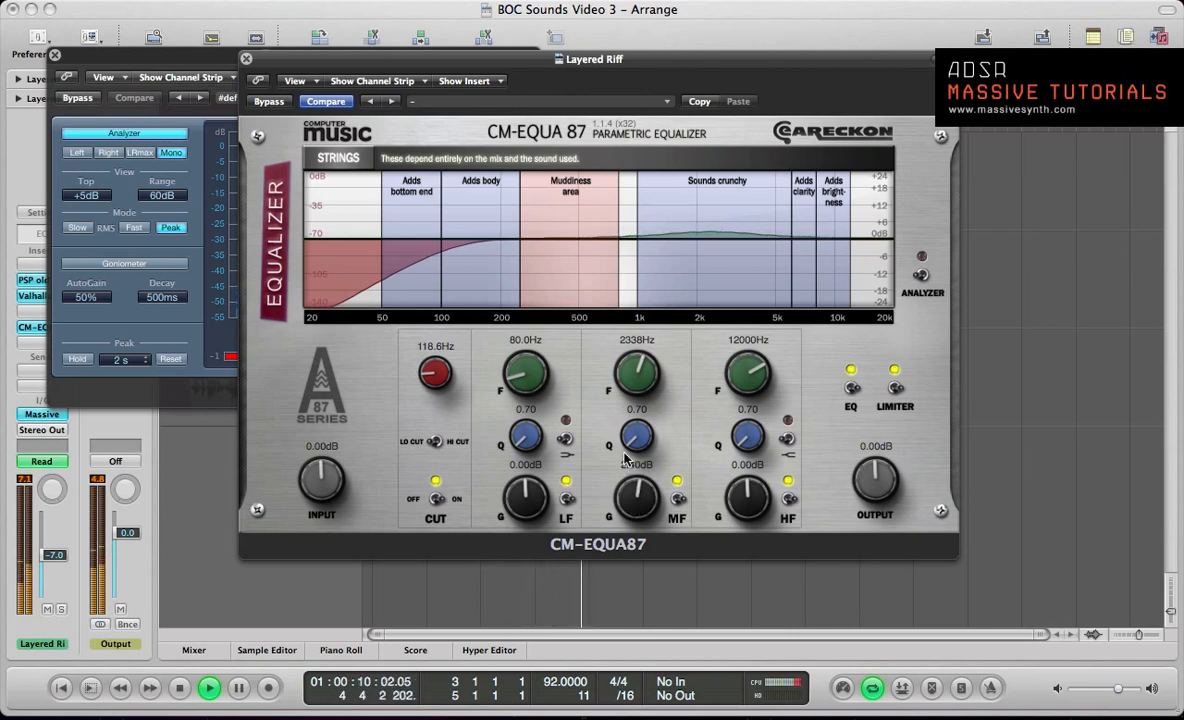
key(space)
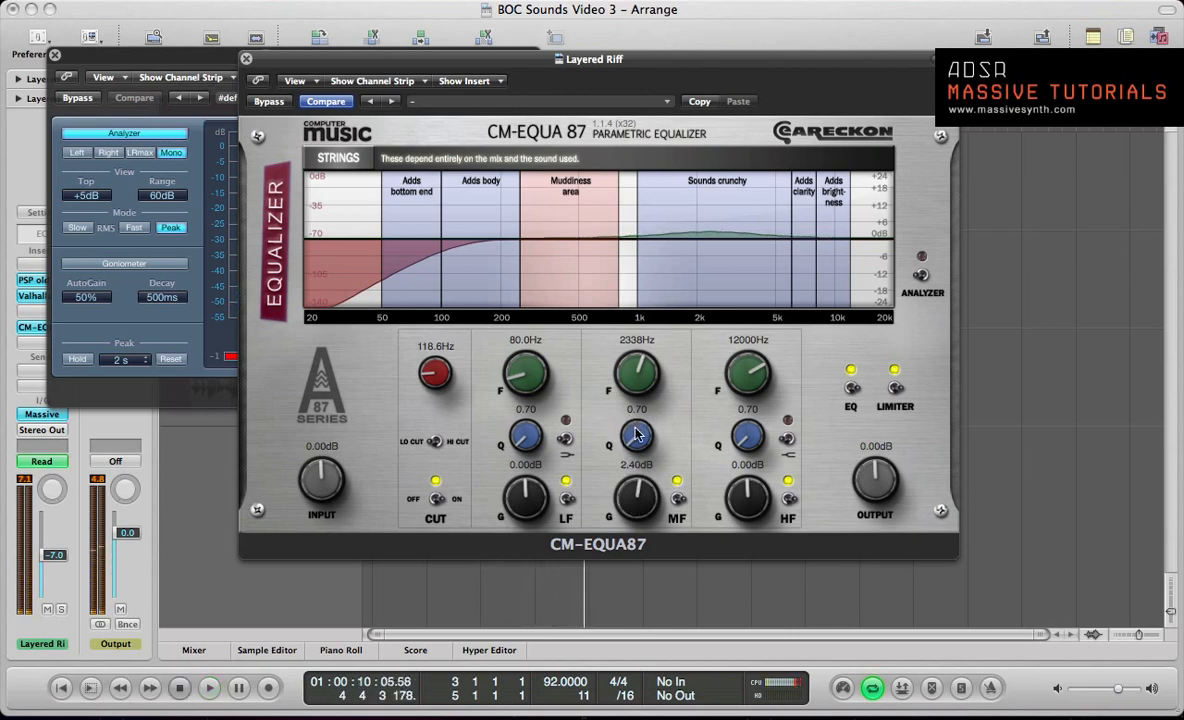
Step: Try a wider mid-band Q of 0.40, and settle on a Q of about 0.73 during playback
drag(638, 434, 590, 395)
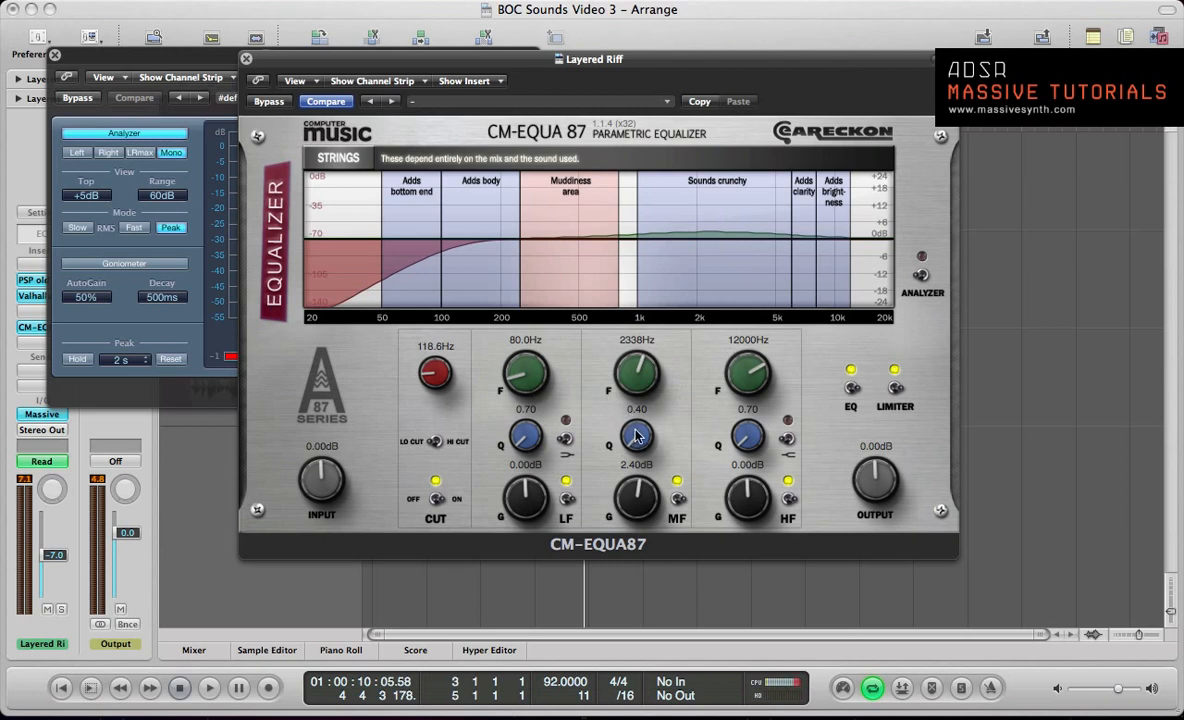
key(space)
drag(636, 430, 636, 427)
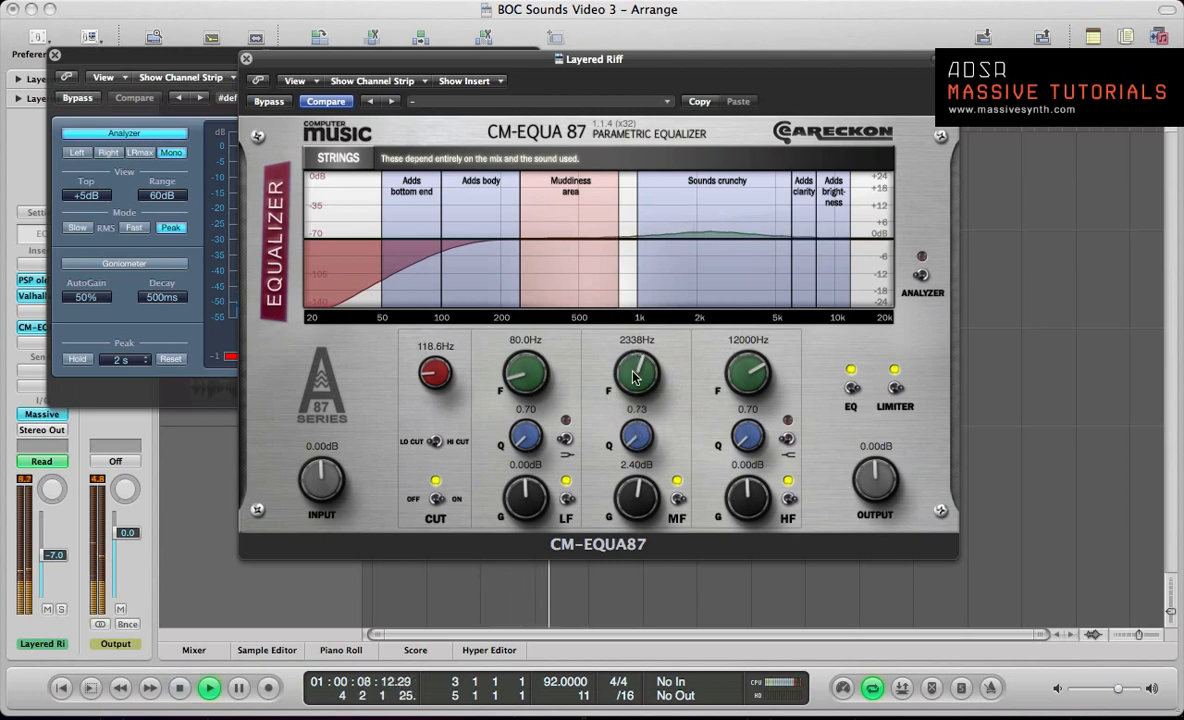
key(space)
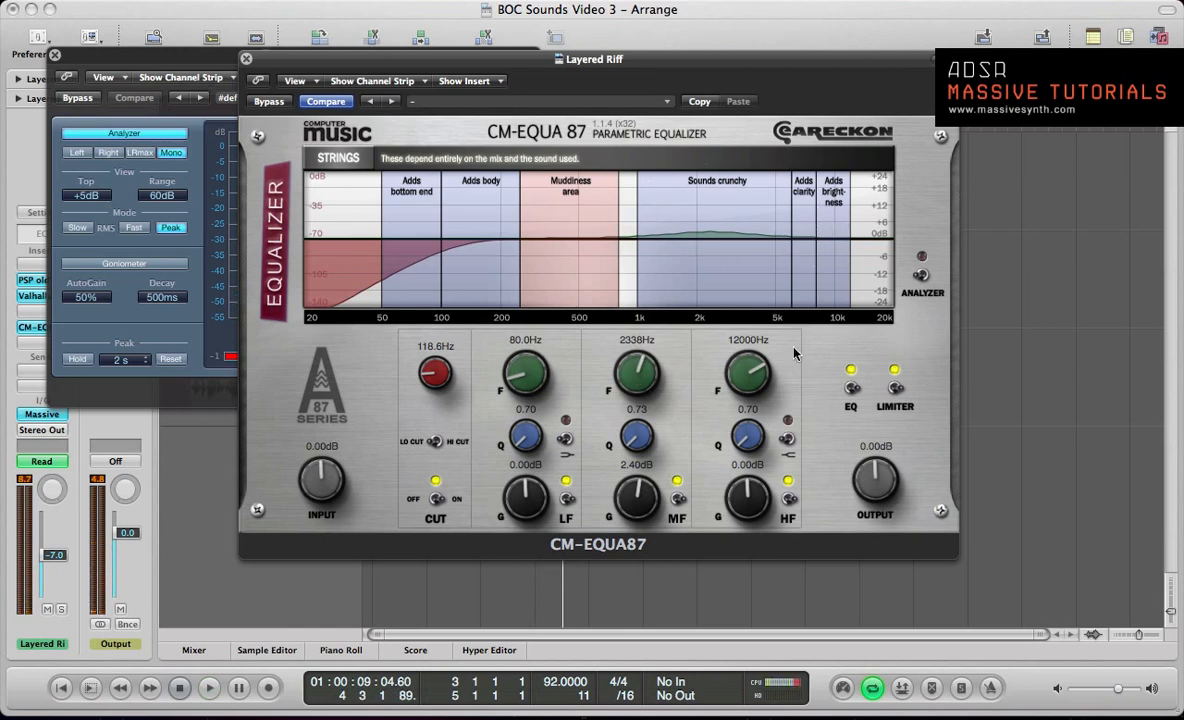
Step: Boost the high band by about 1.68 dB at about 10622 Hz with a Q of about 2.04
drag(745, 488, 745, 482)
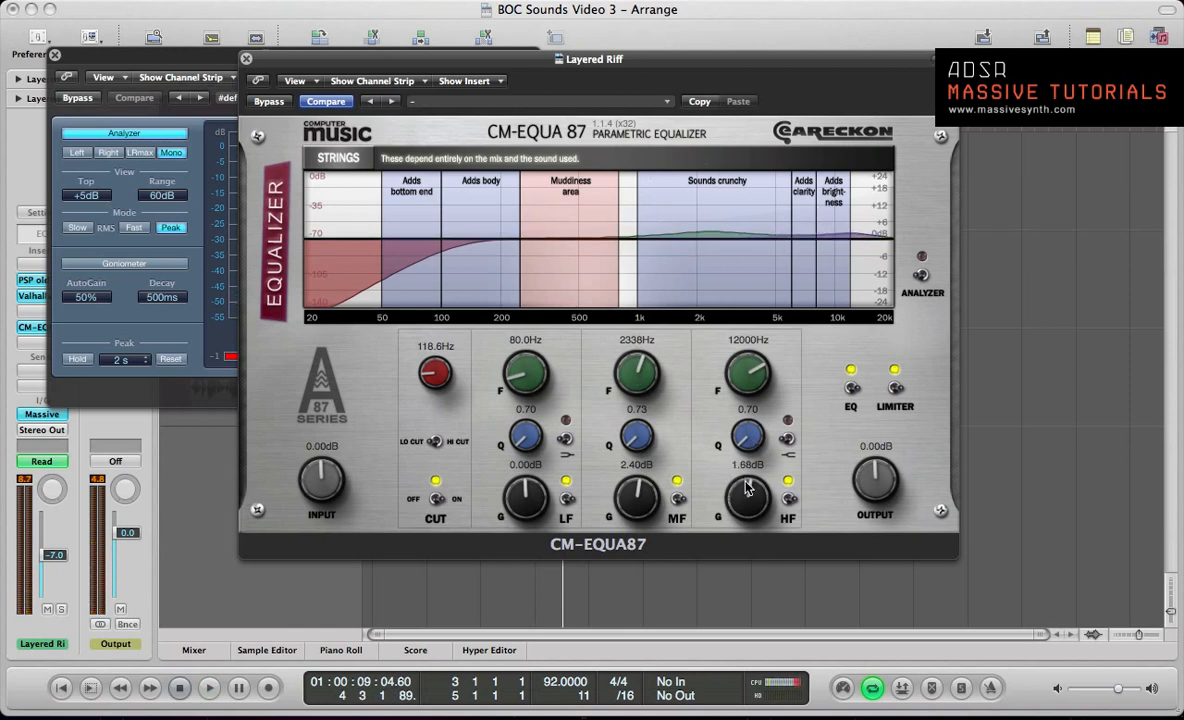
drag(742, 374, 742, 413)
key(space)
key(space)
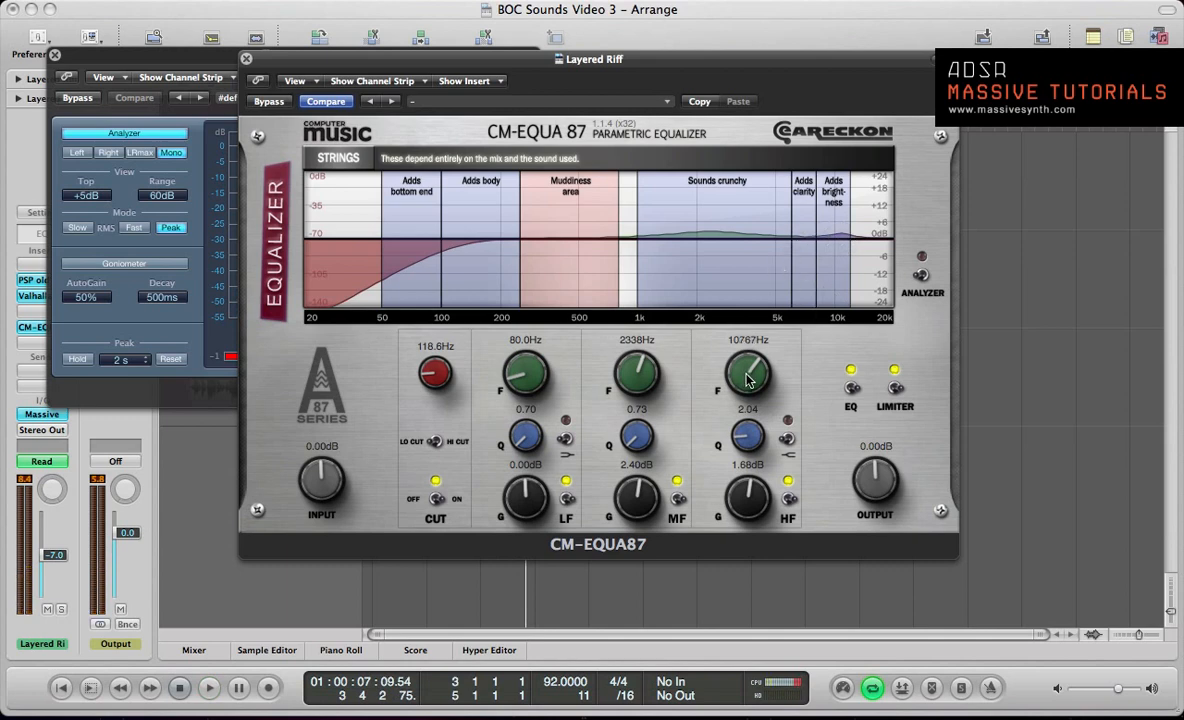
drag(746, 378, 748, 384)
key(space)
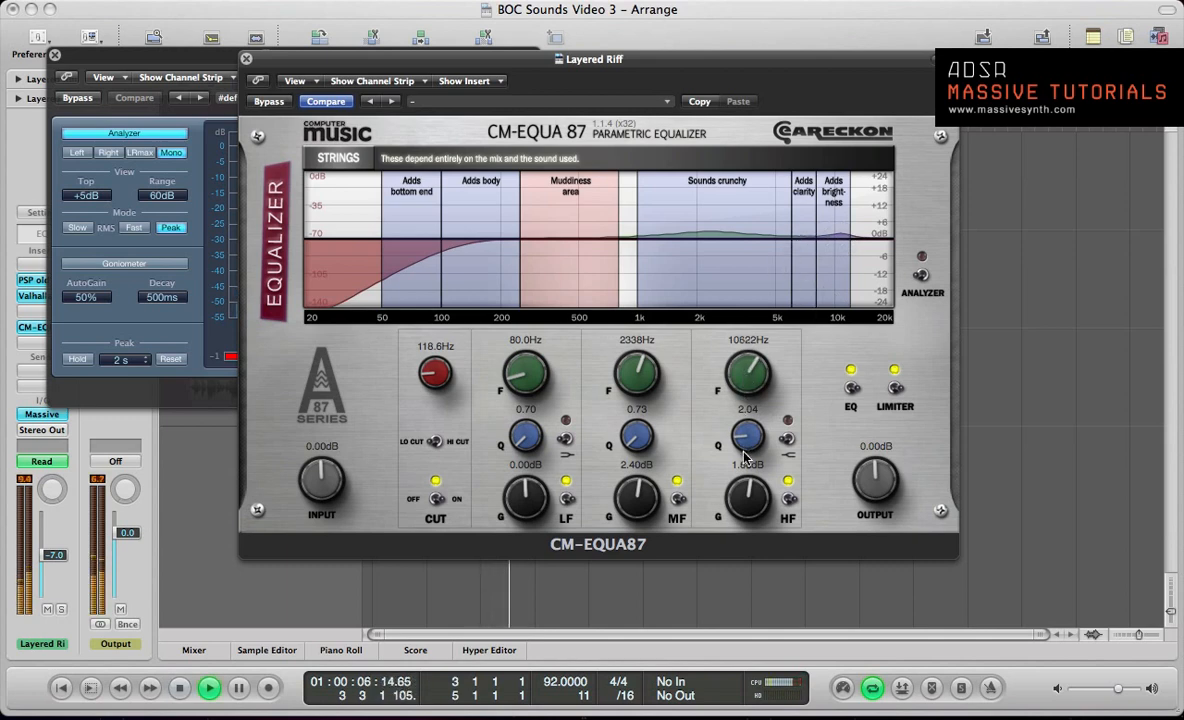
Step: Compare the looped riff and break with the CM-EQUA87 bypassed and active
key(XF86AudioLowerVolume)
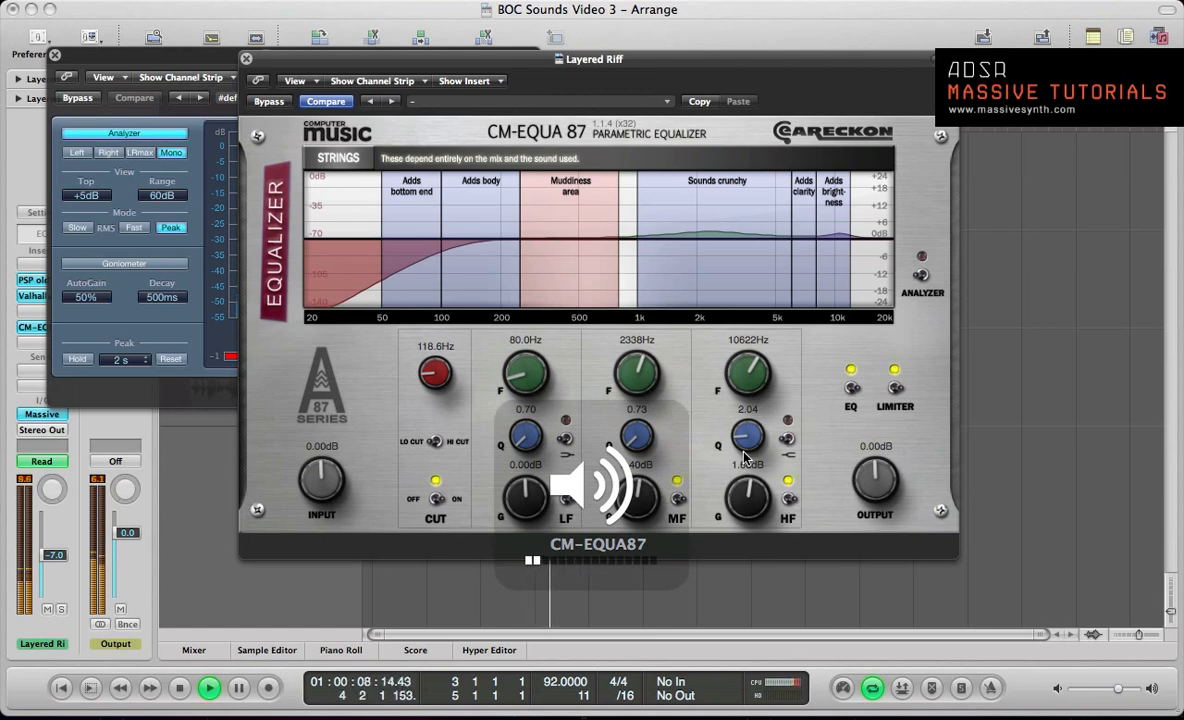
click(268, 102)
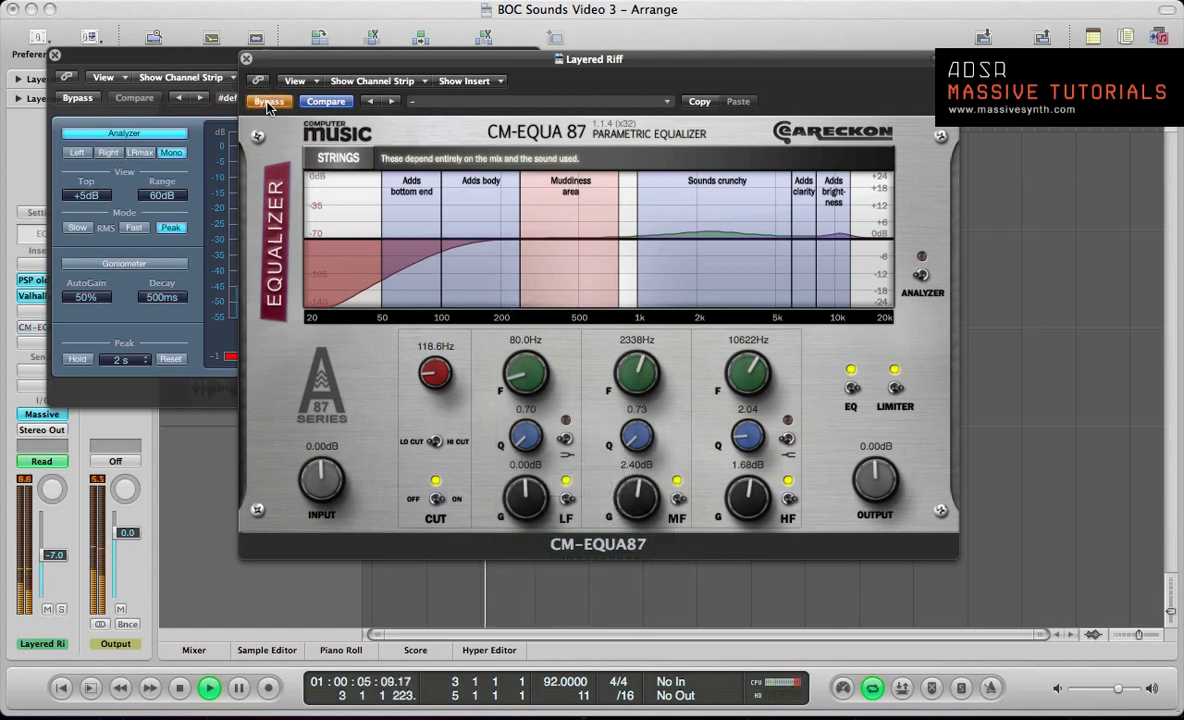
click(268, 102)
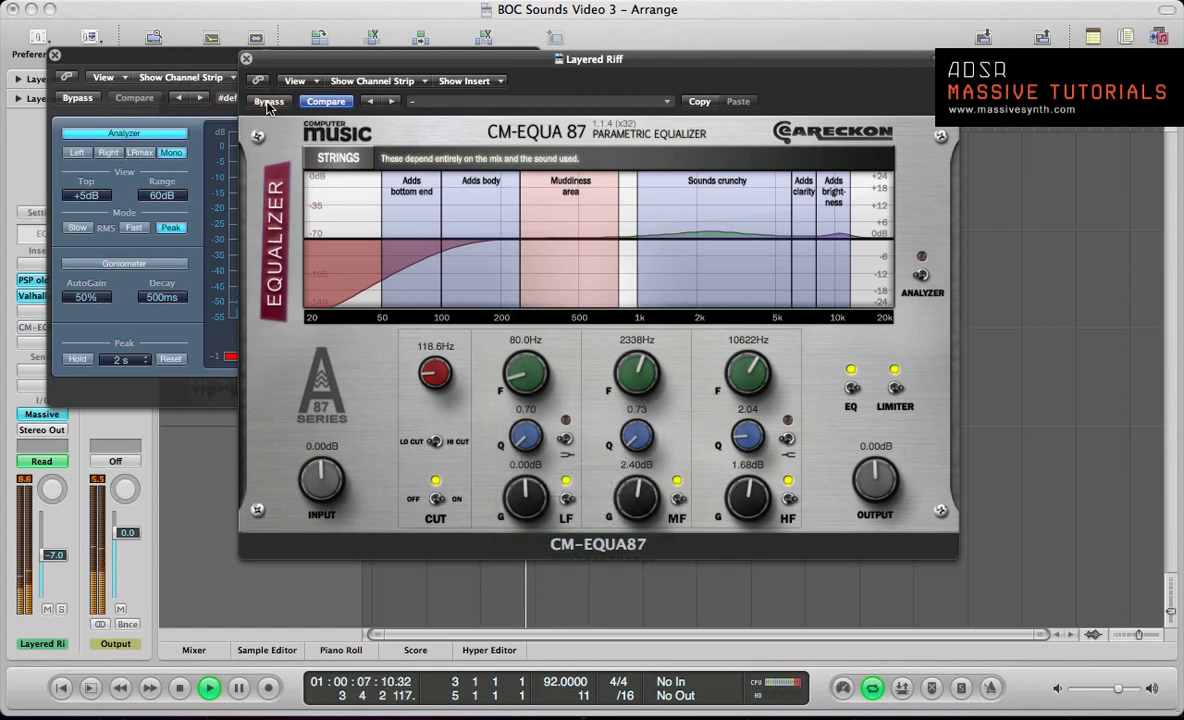
key(space)
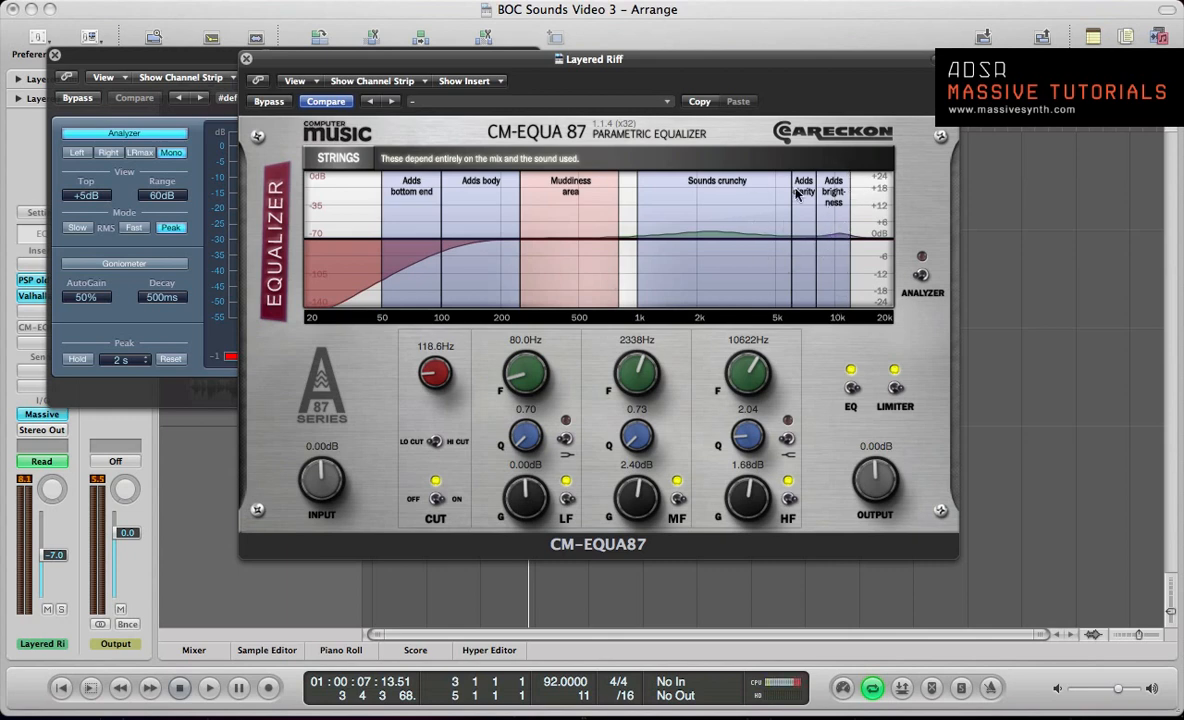
key(XF86AudioRaiseVolume)
key(space)
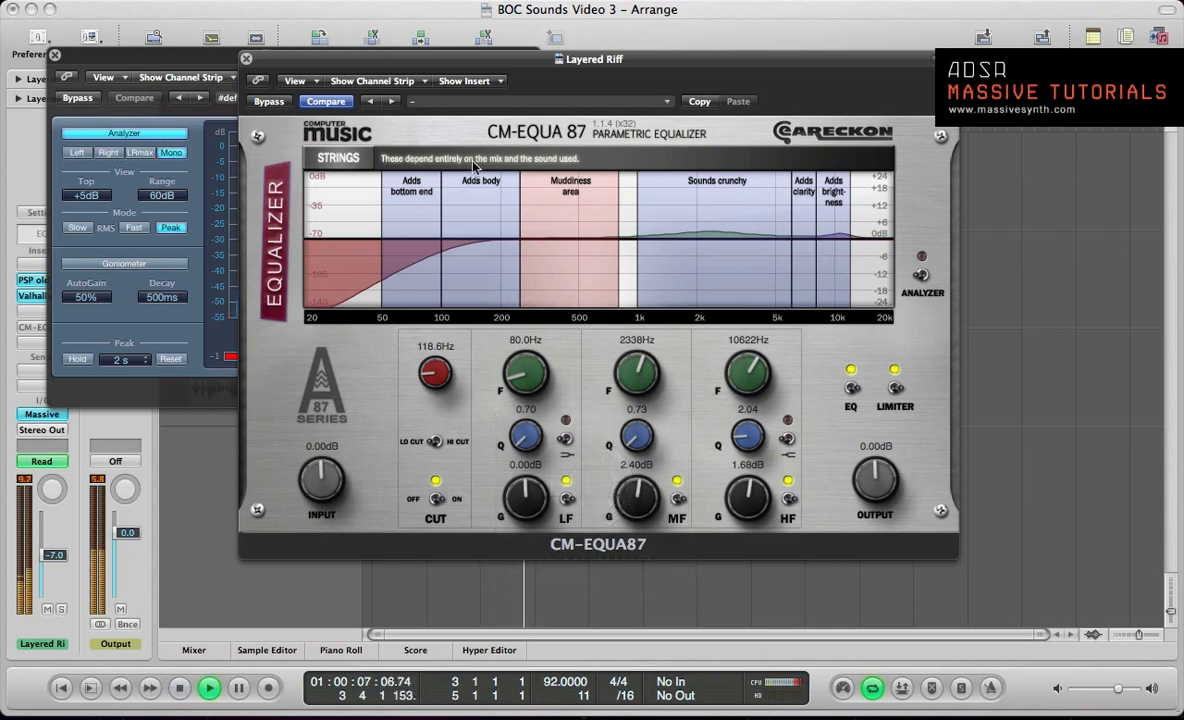
click(276, 102)
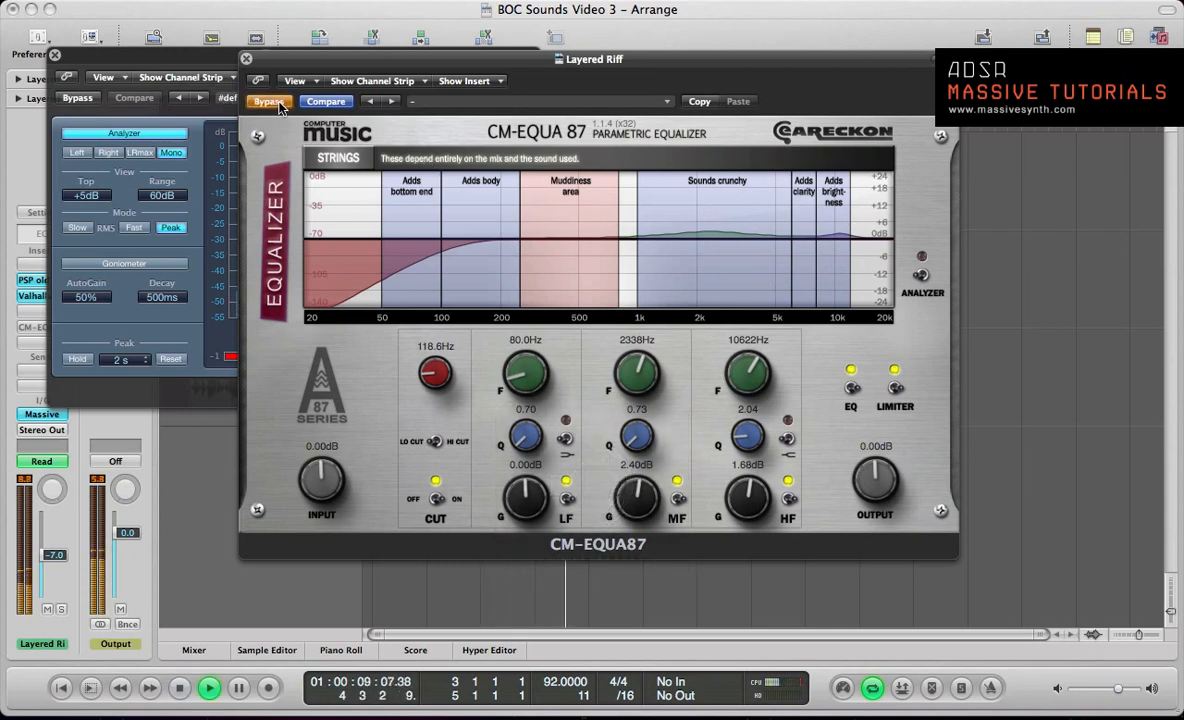
click(270, 102)
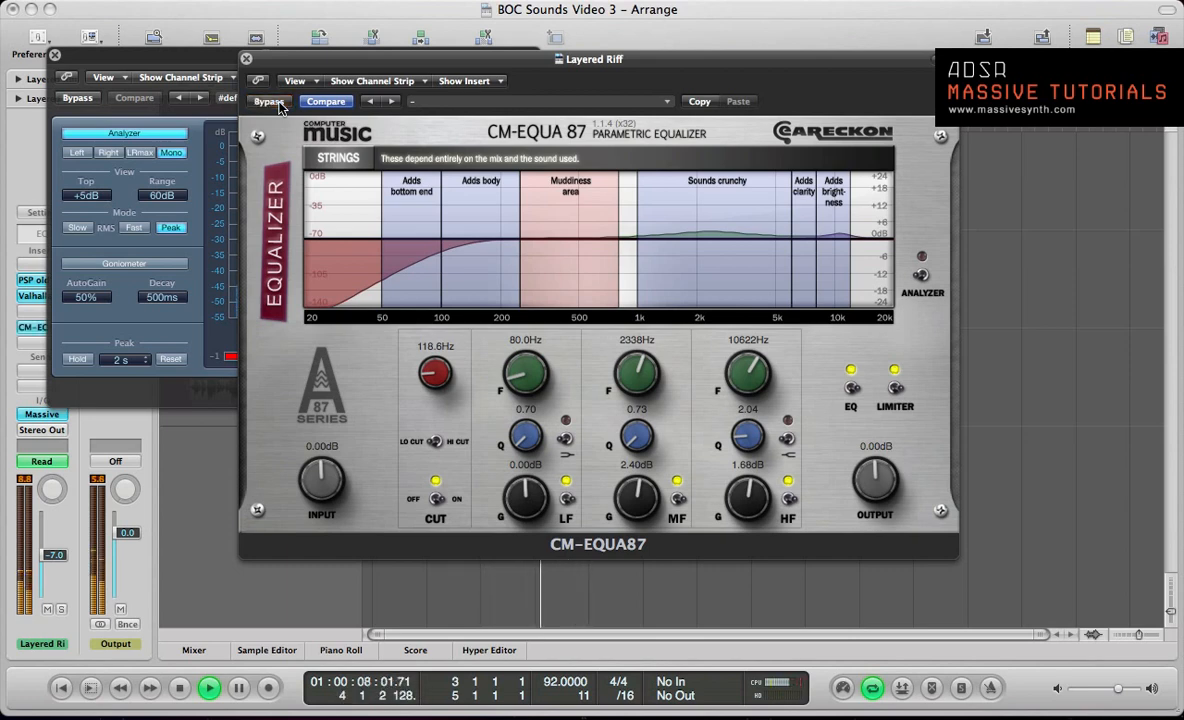
click(270, 102)
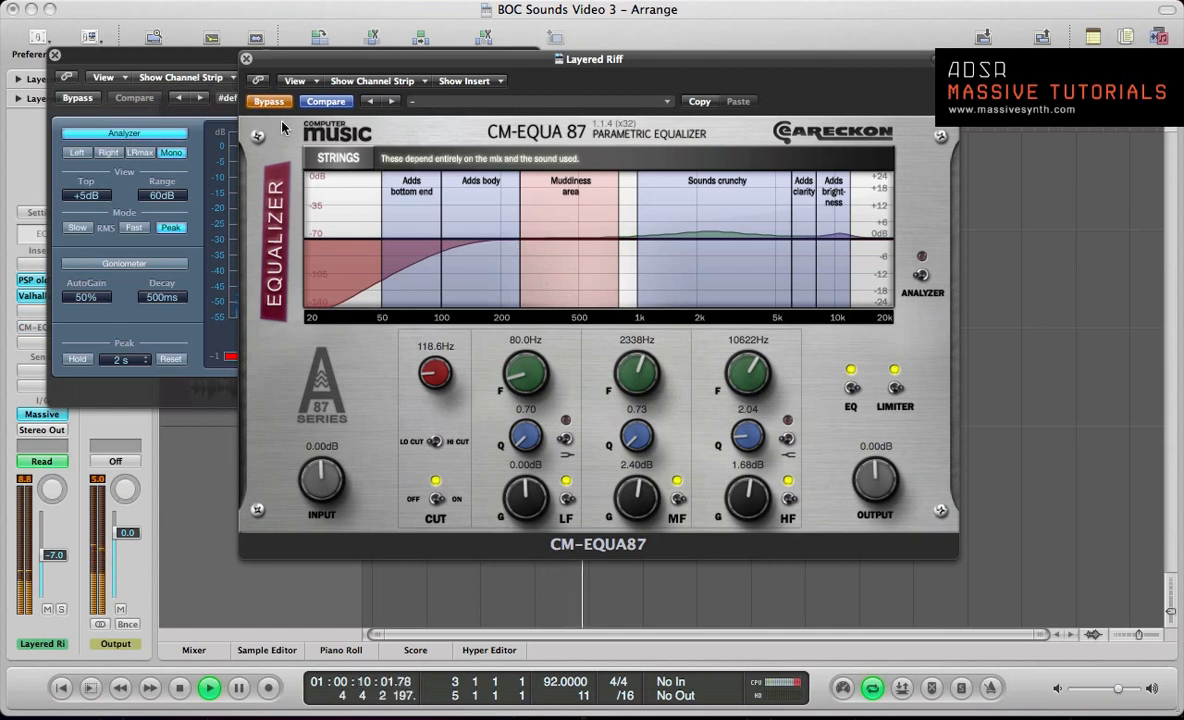
click(271, 103)
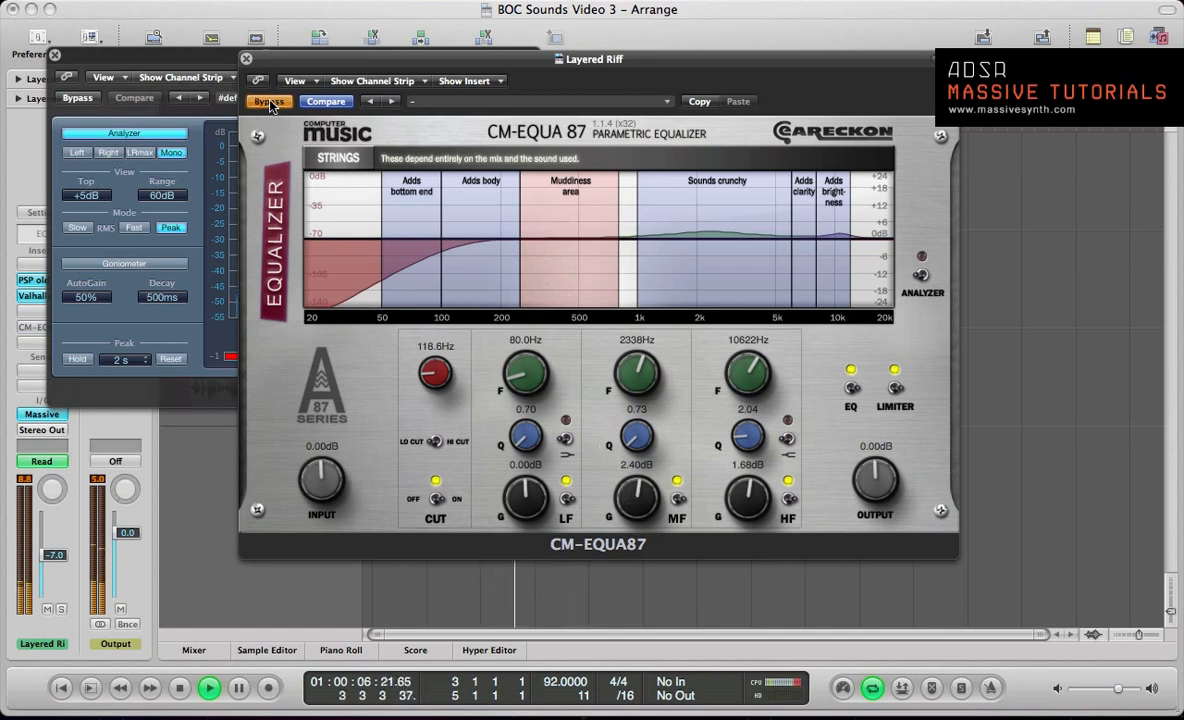
Step: Raise the mid-band gain to about 3.35 dB and stop playback
drag(637, 499, 637, 495)
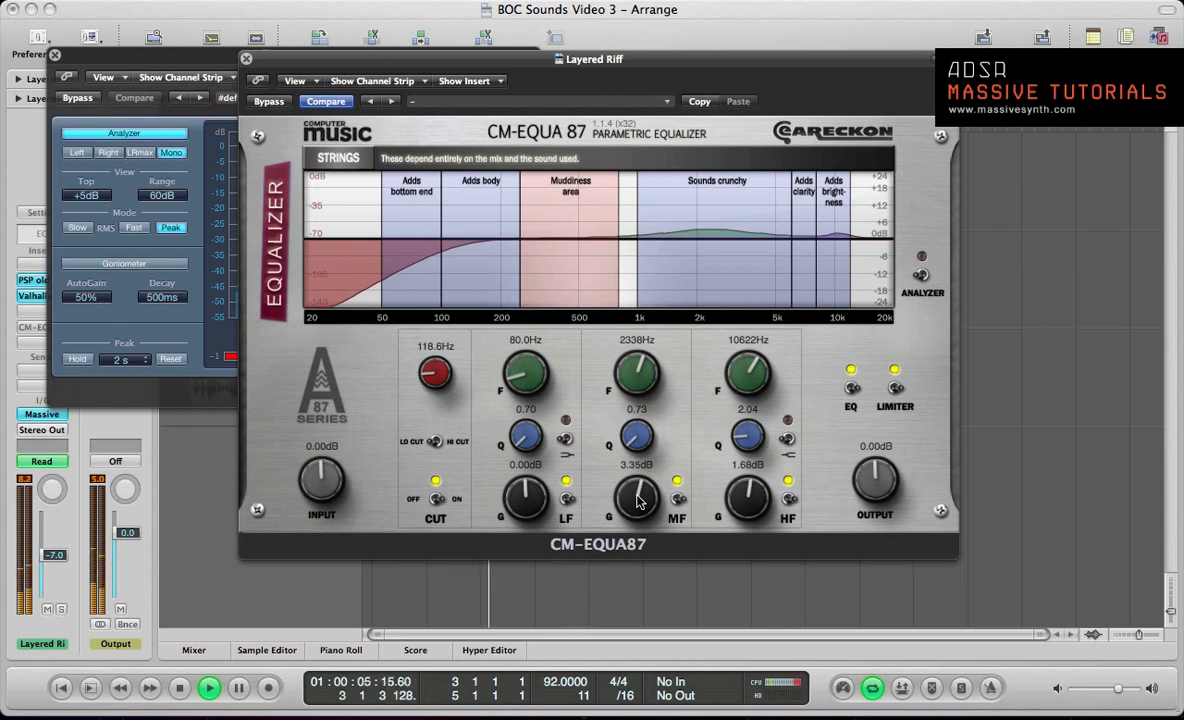
key(space)
key(XF86AudioLowerVolume)
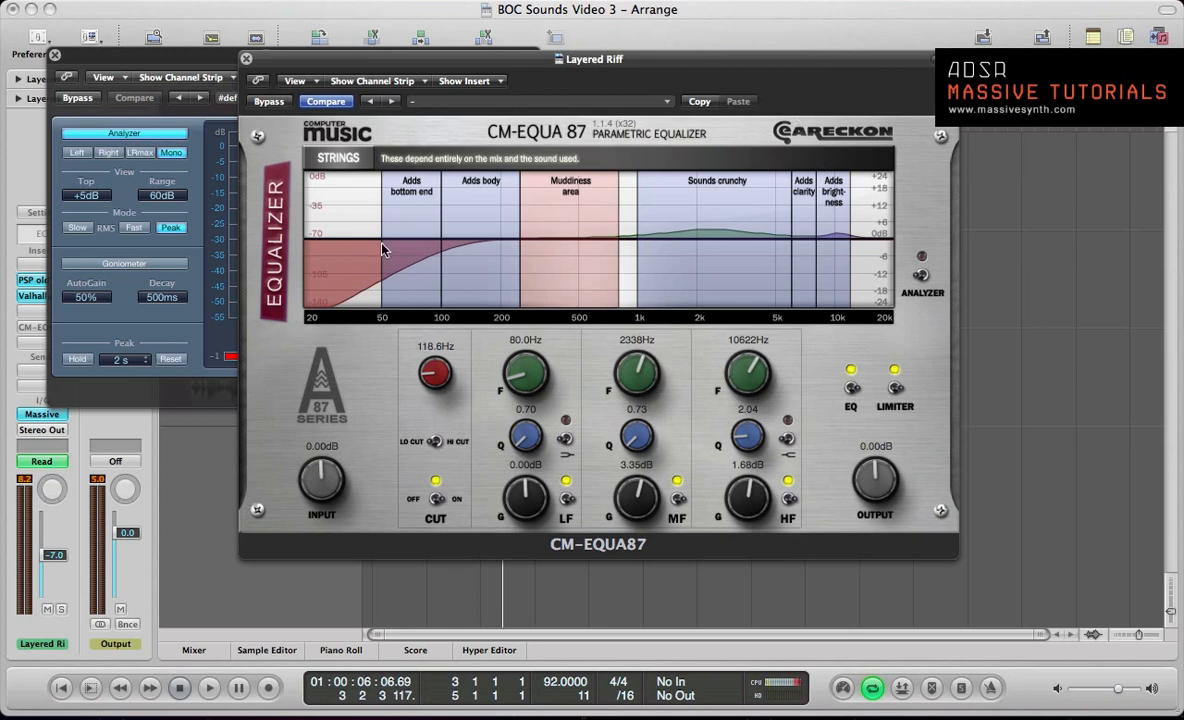
Step: Play the riff and break loop with the plug-in windows hidden, and bring the windows back
key(v)
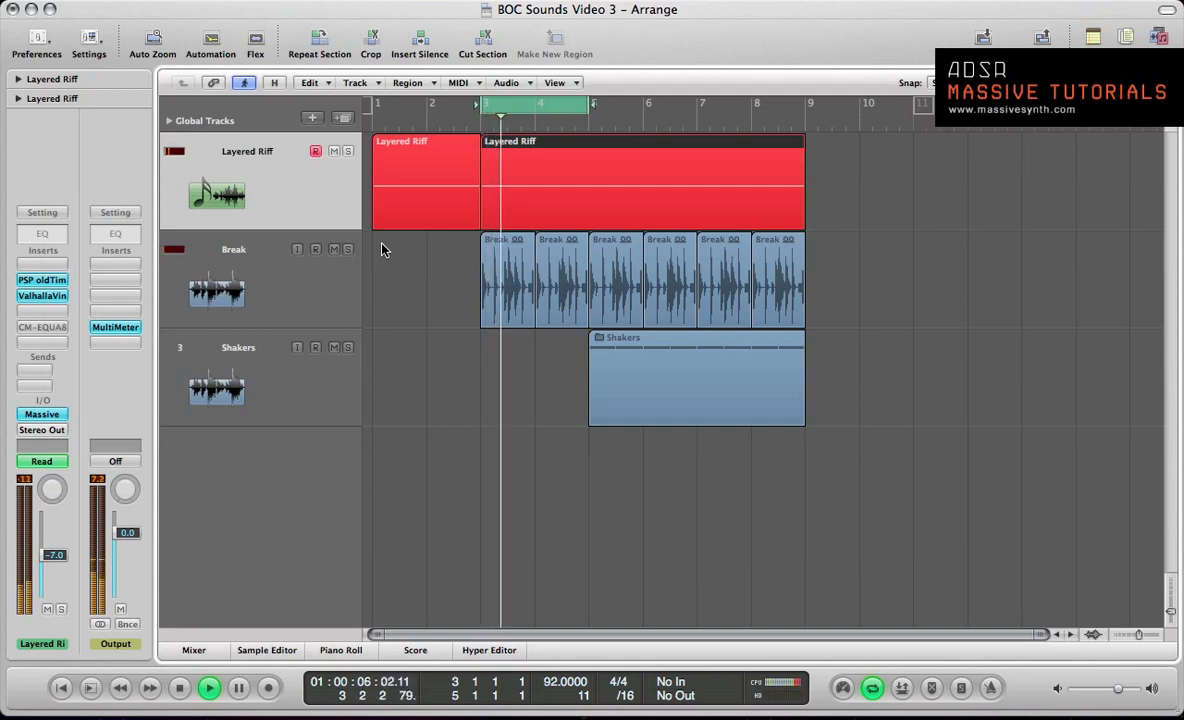
key(space)
key(v)
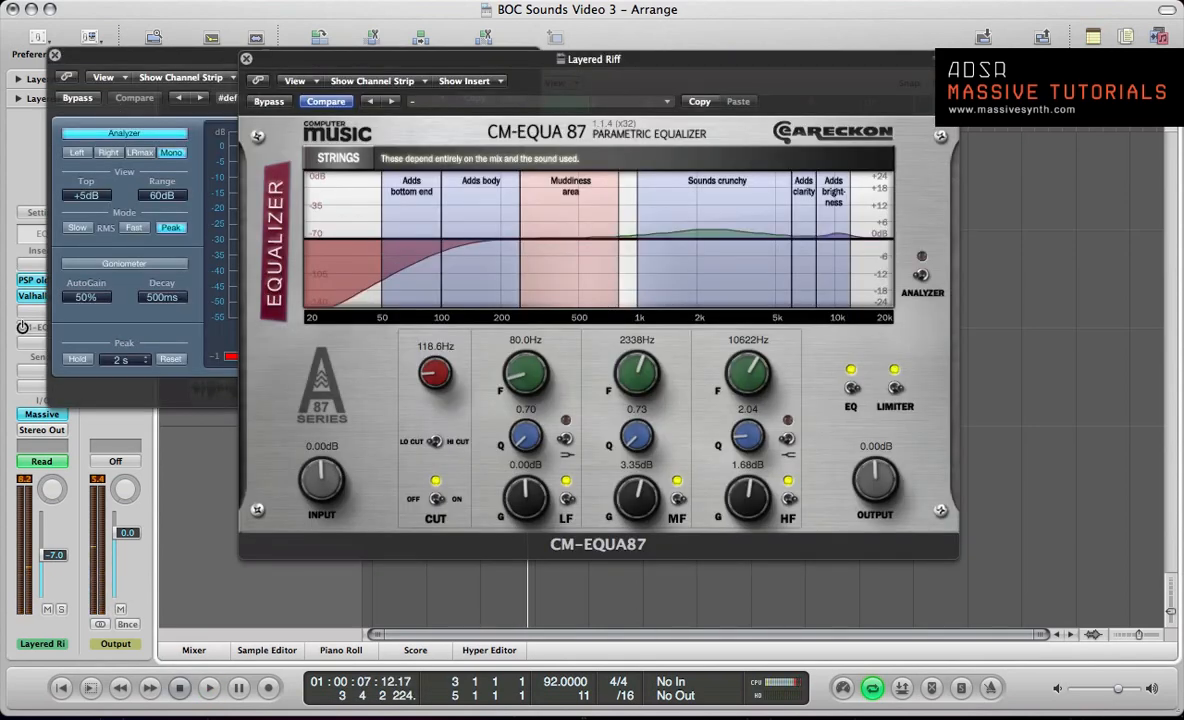
Step: Close the equalizer window and move the output MultiMeter clear of the track list and channel strips
click(246, 58)
key(space)
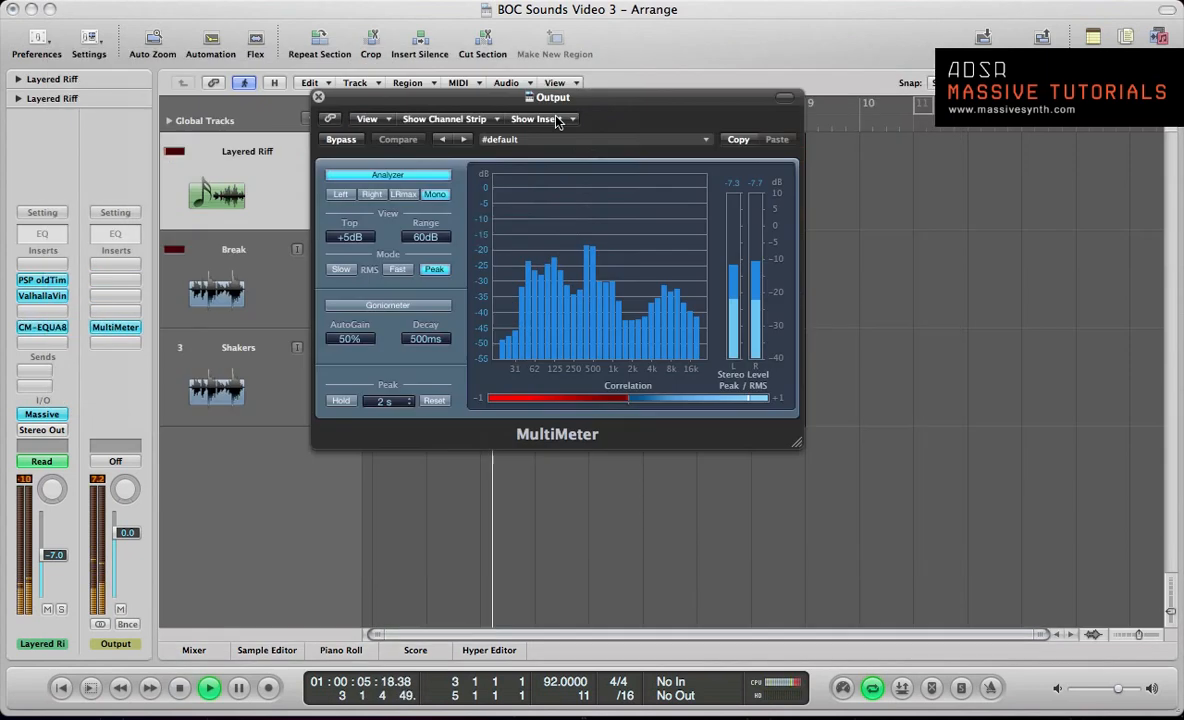
drag(488, 94, 727, 132)
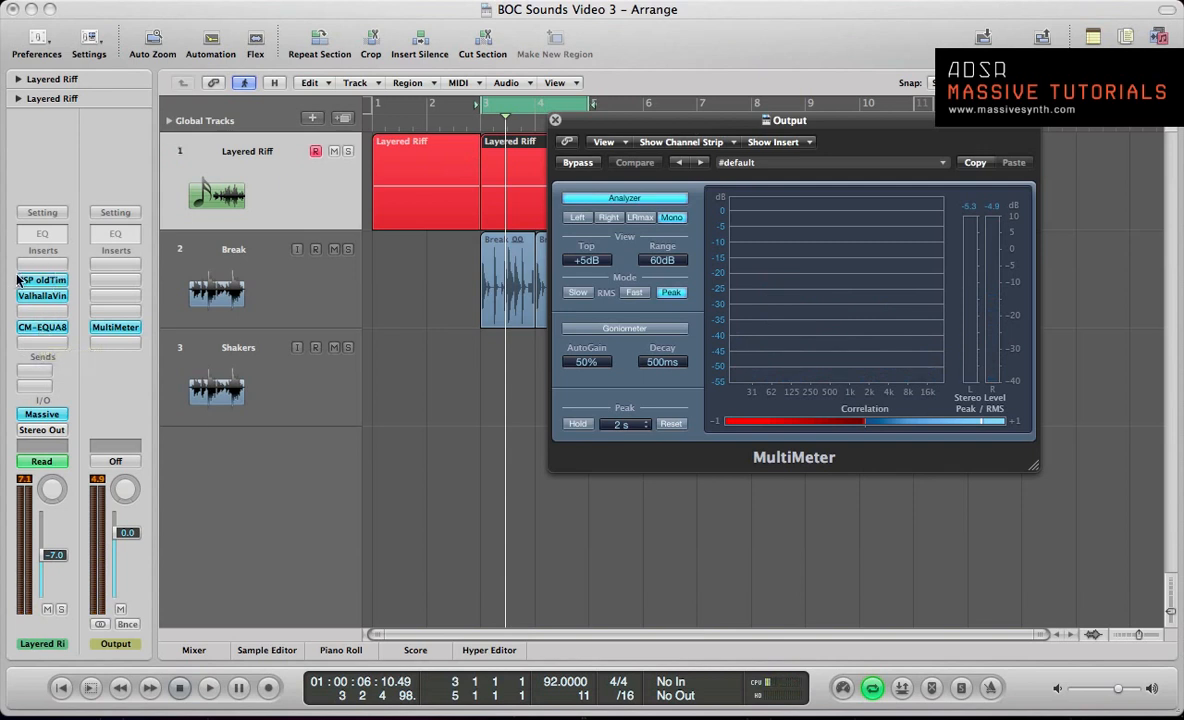
Step: Insert a second stereo PSP oldTimer after the CM-EQUA87 on the Layered Riff and move its window clear of the channel strips
click(47, 345)
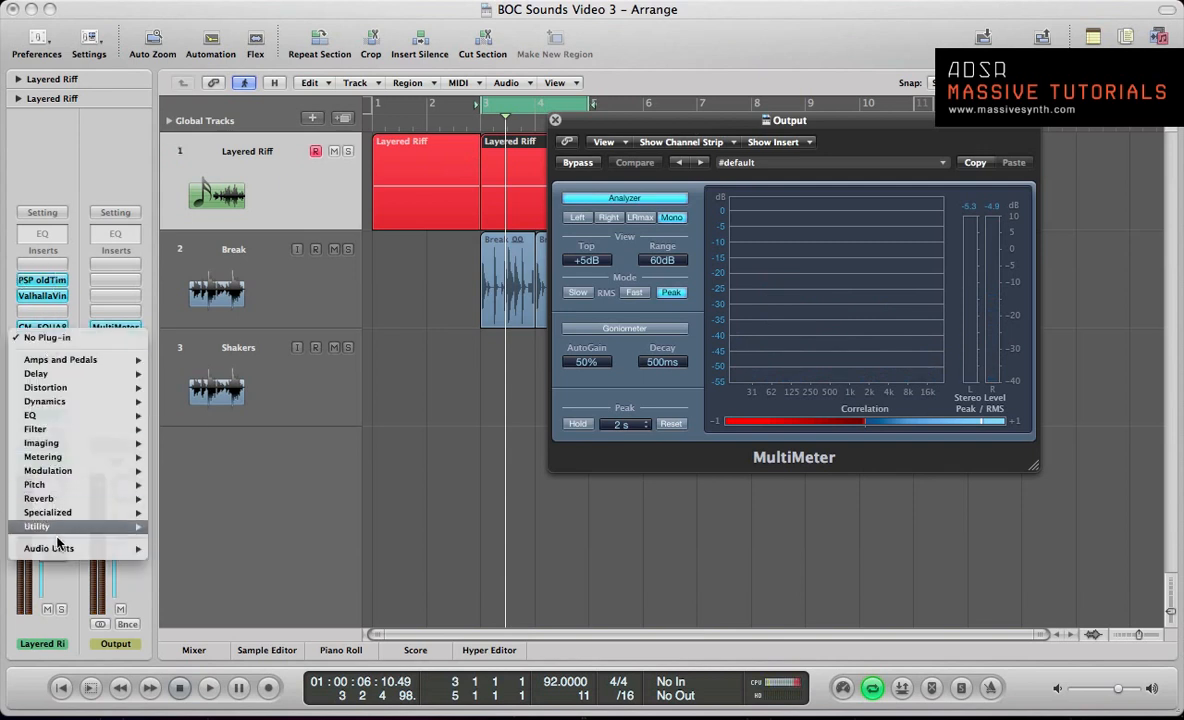
mouse_move(55, 548)
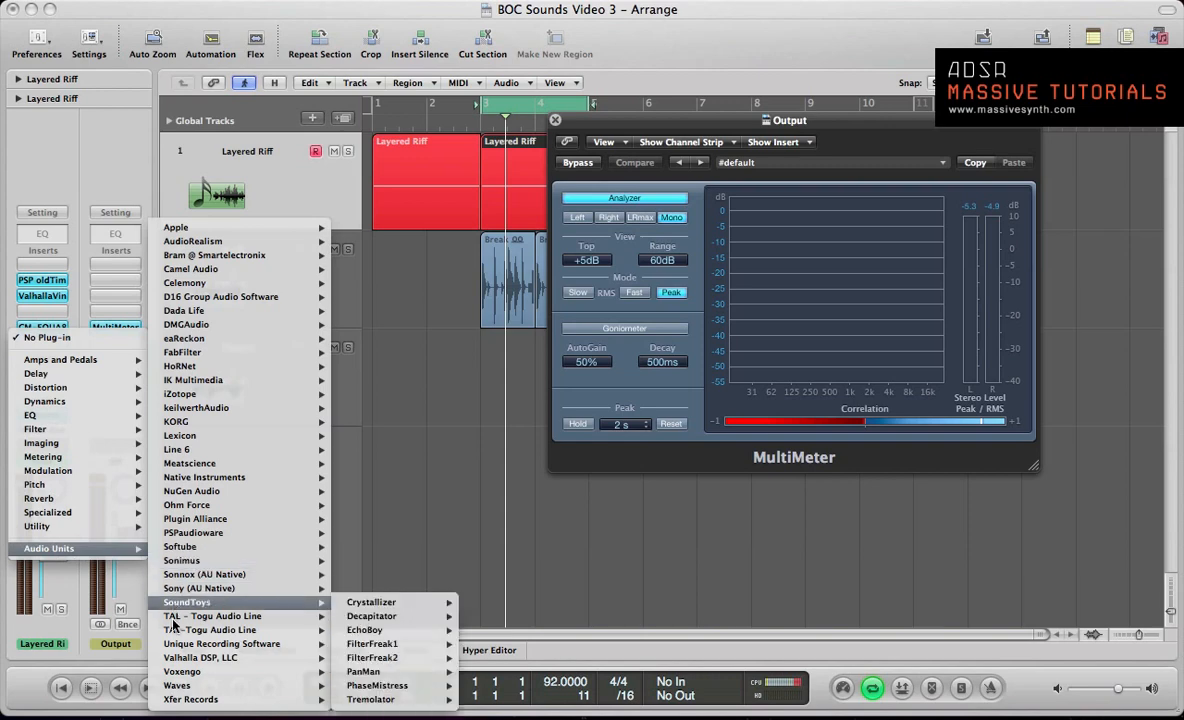
mouse_move(165, 538)
mouse_move(367, 549)
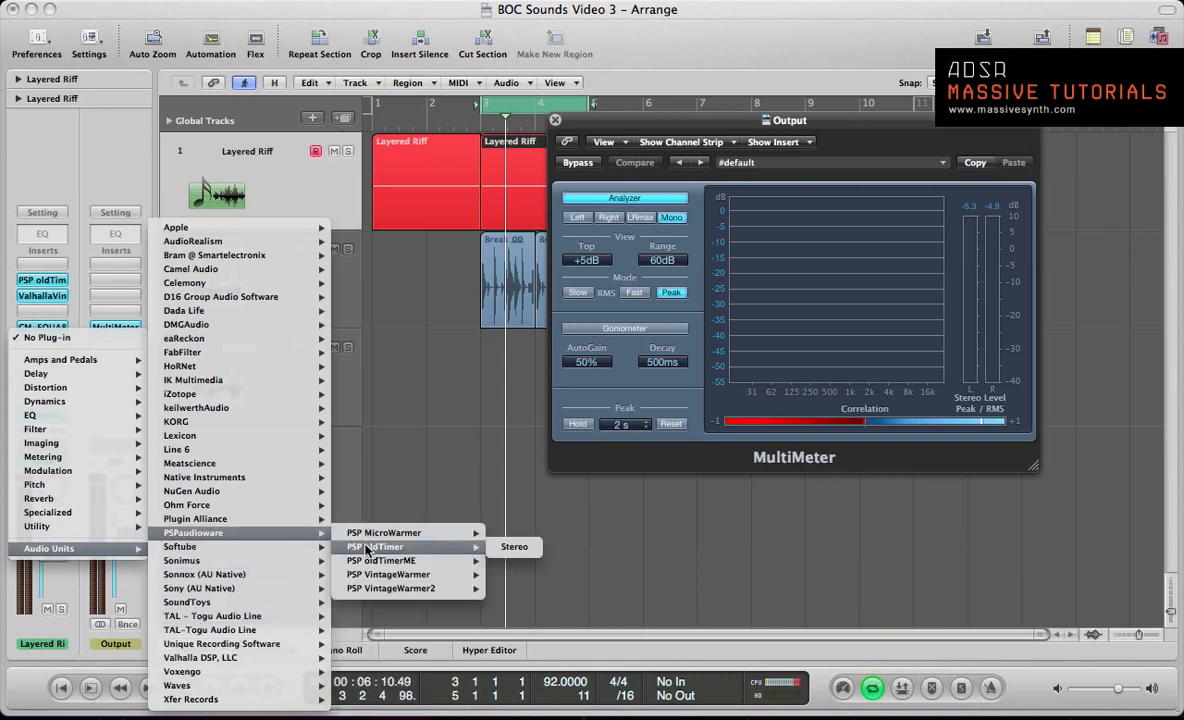
click(512, 548)
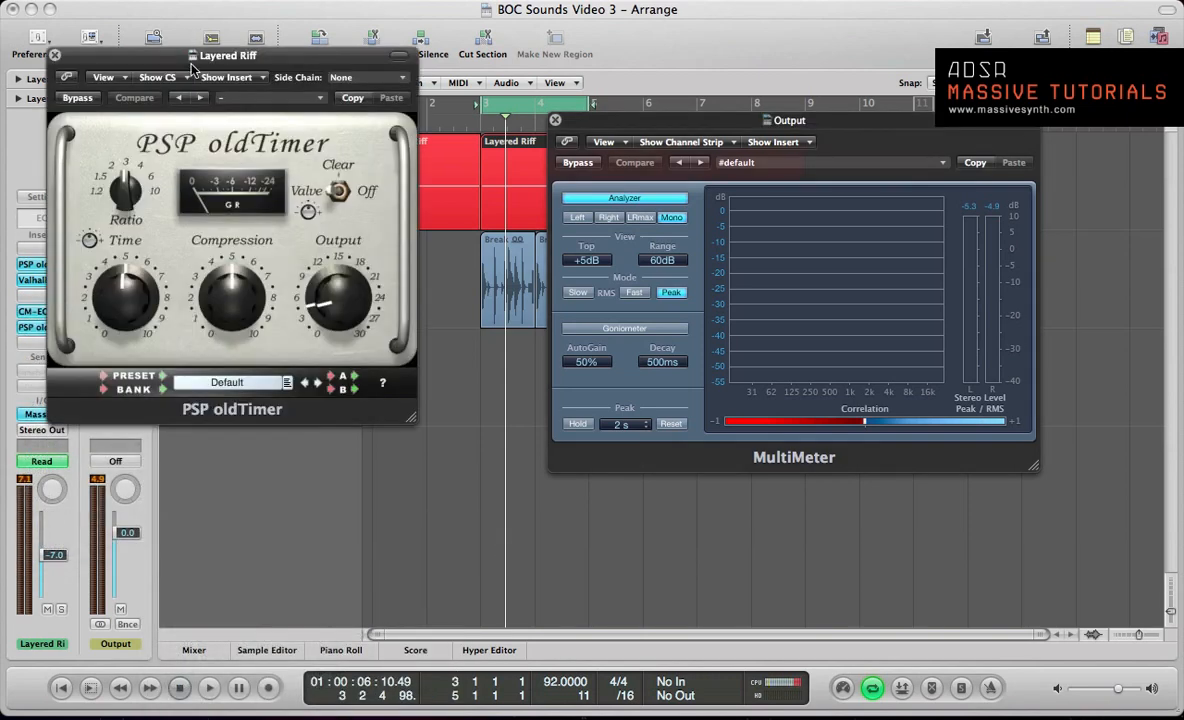
drag(157, 63, 739, 175)
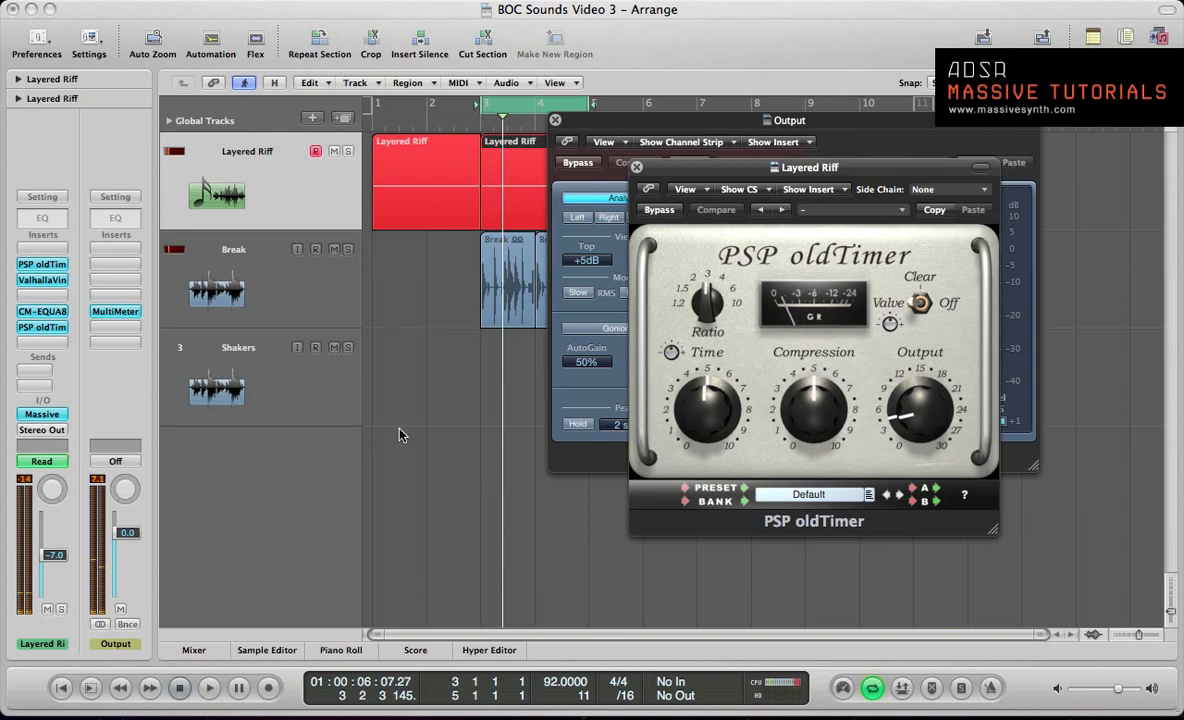
Step: Set the second oldTimer's ratio to about 2 and its compression to about 3 during loop playback
drag(813, 408, 706, 348)
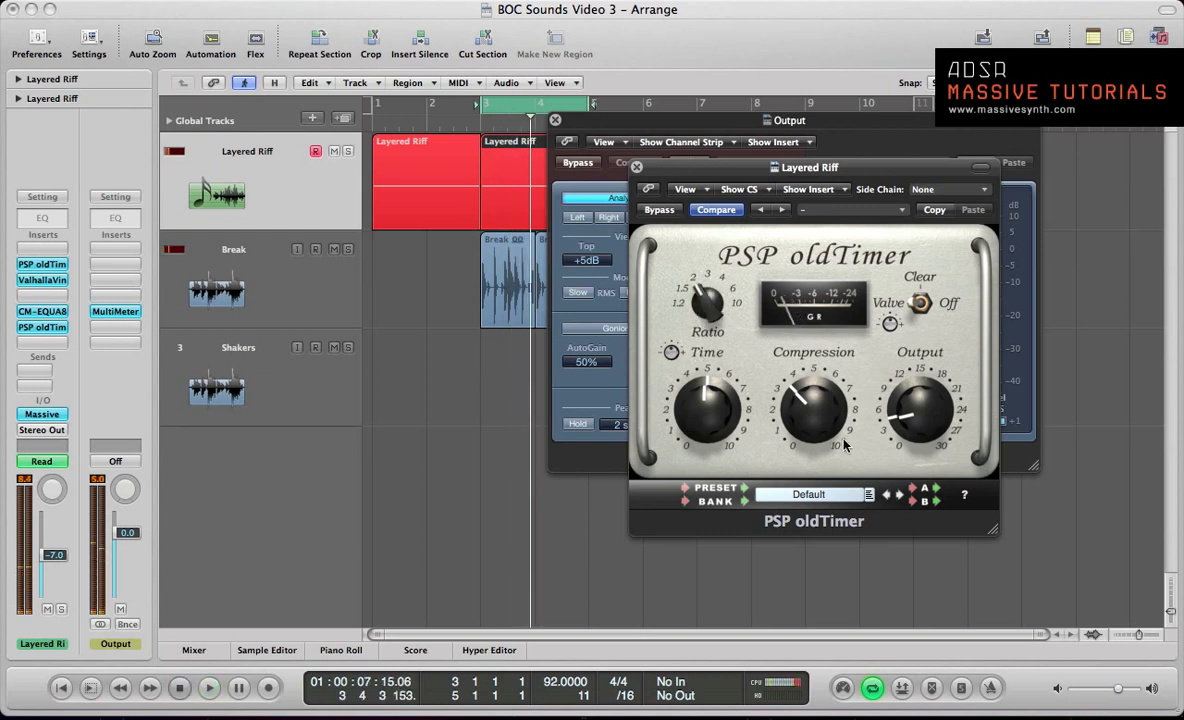
drag(812, 415, 812, 423)
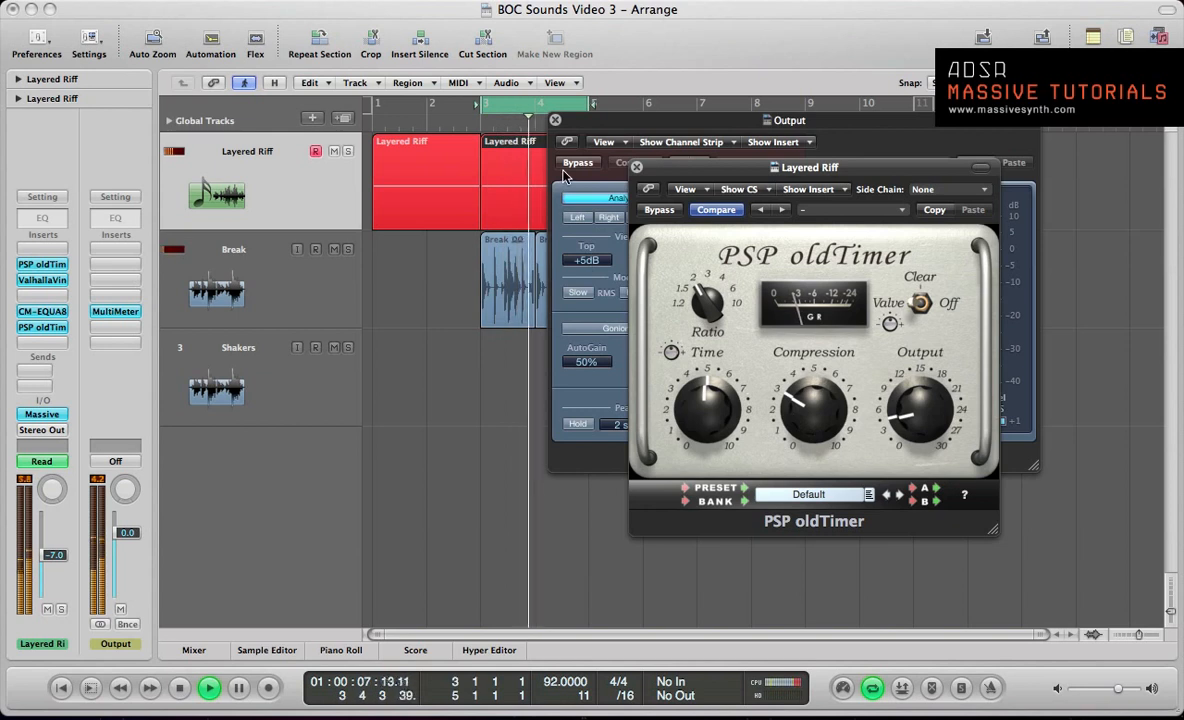
Step: Compare the looped riff and break with the second oldTimer bypassed and active, checking the channel peak levels
click(652, 210)
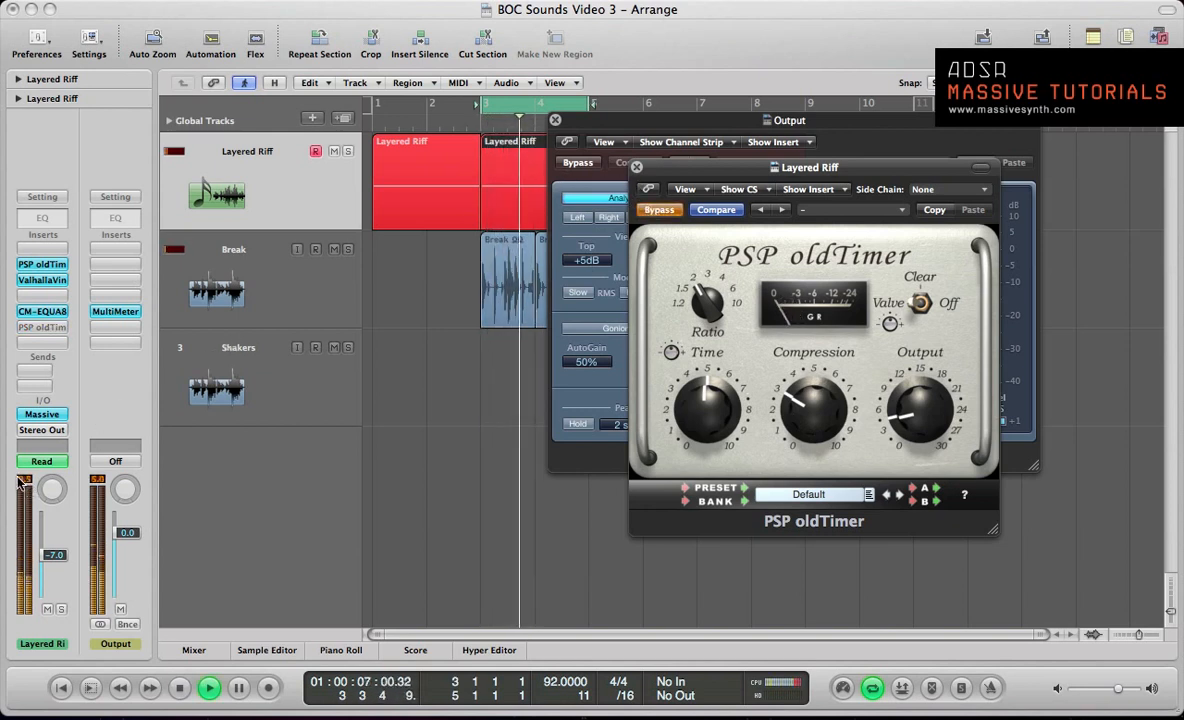
key(space)
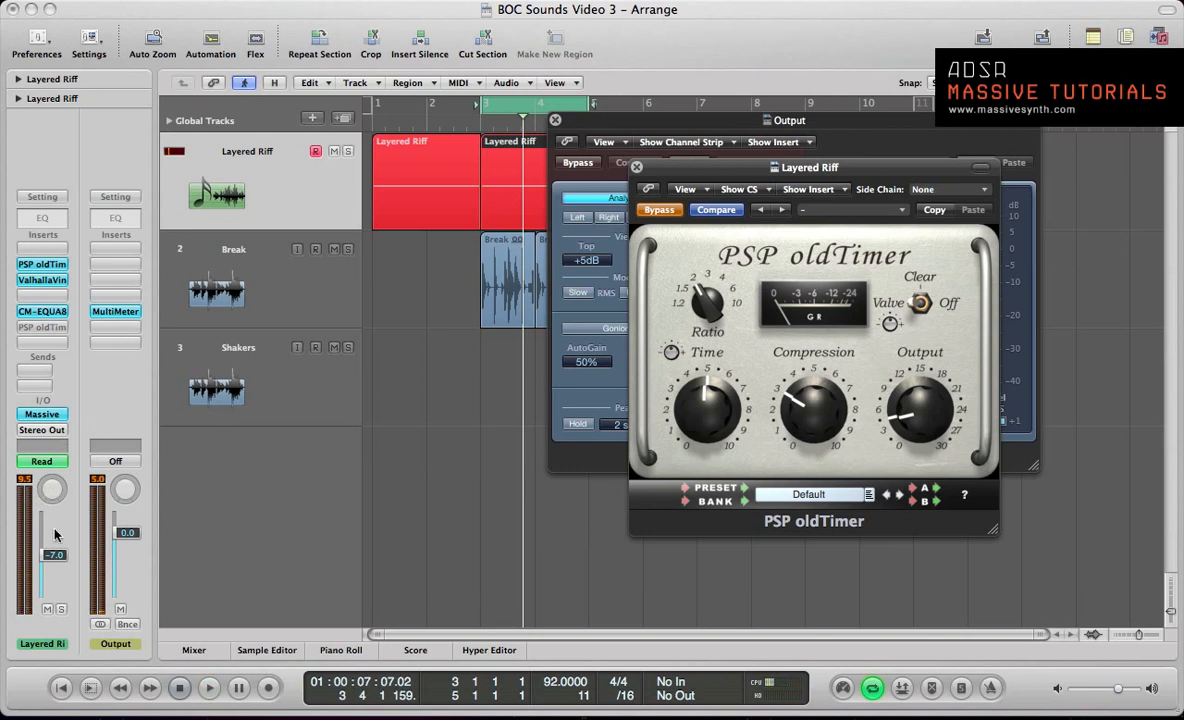
key(space)
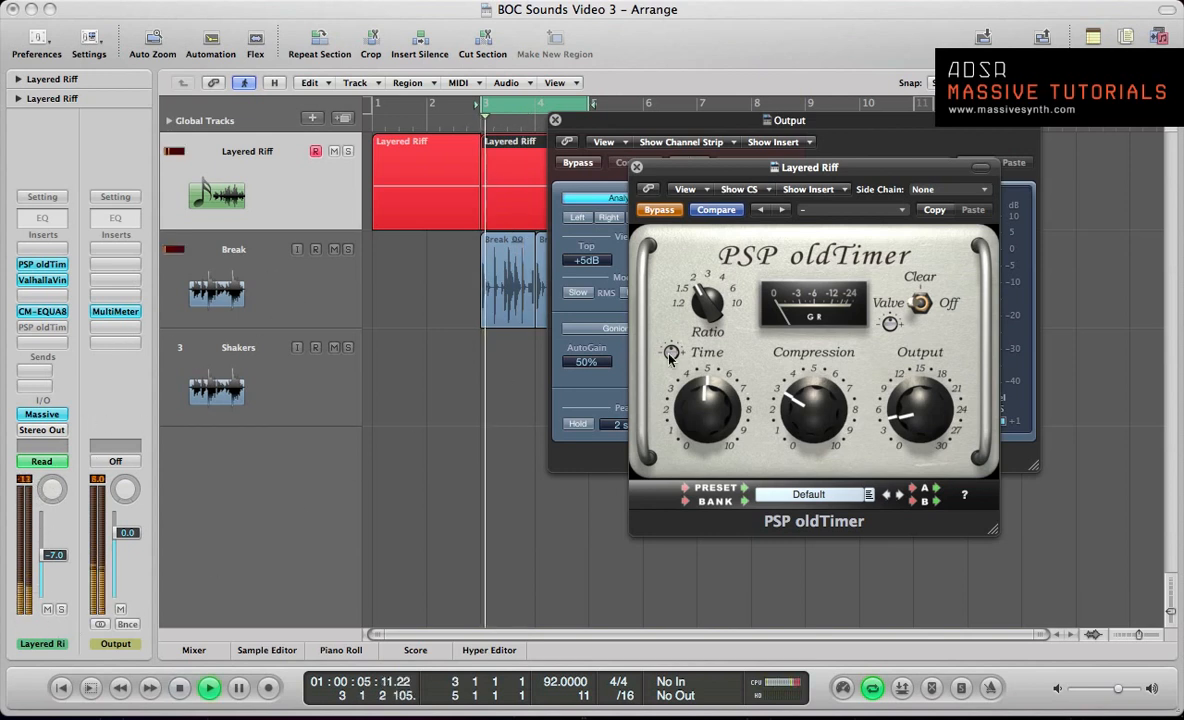
click(659, 210)
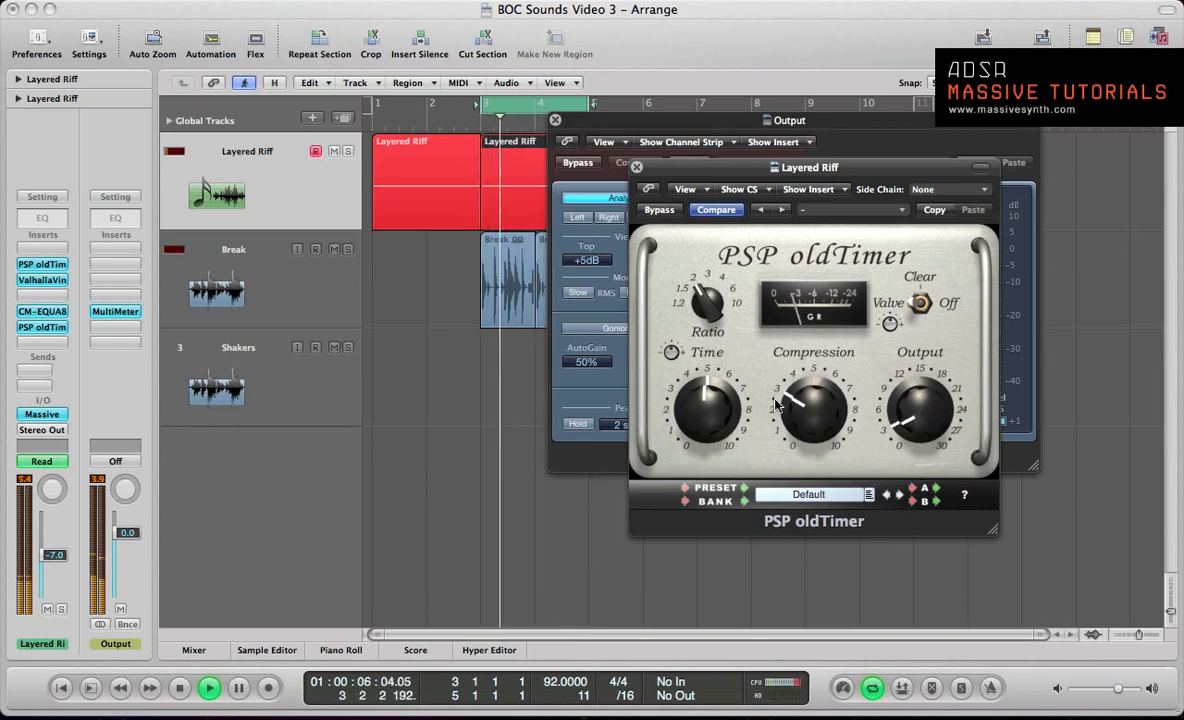
Step: Lower the second oldTimer's output to about 3 and raise its time to about 7, restarting loop playback
drag(701, 389, 701, 360)
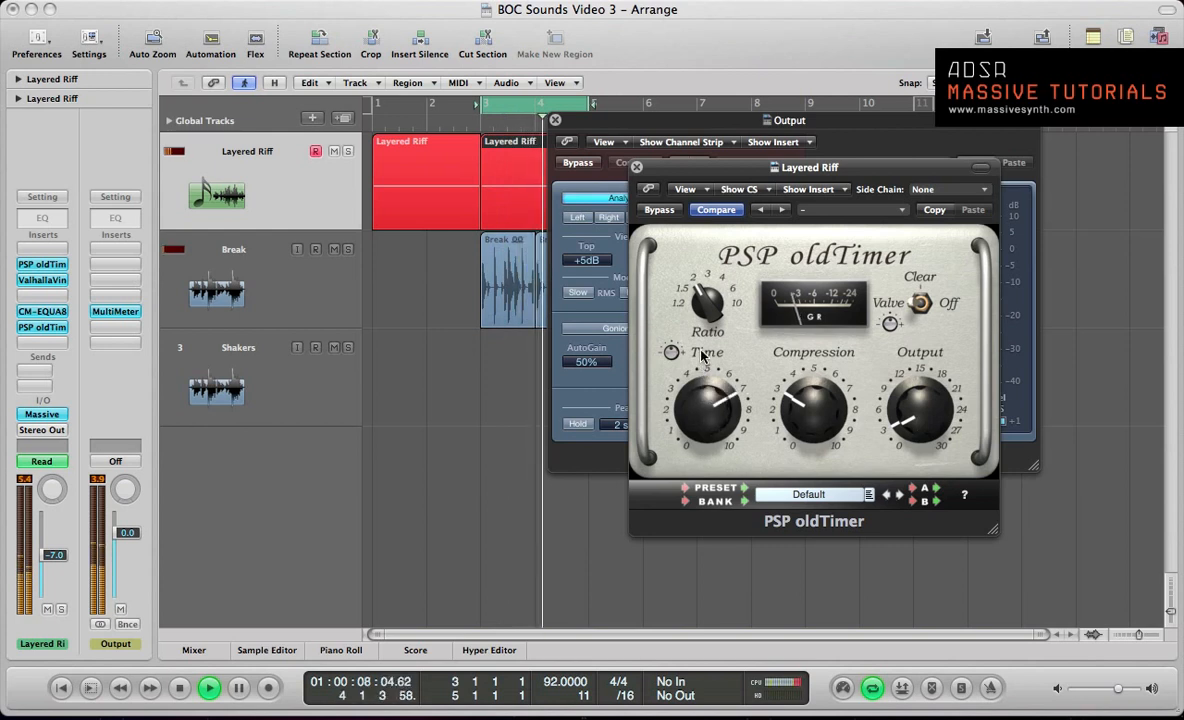
key(space)
key(space)
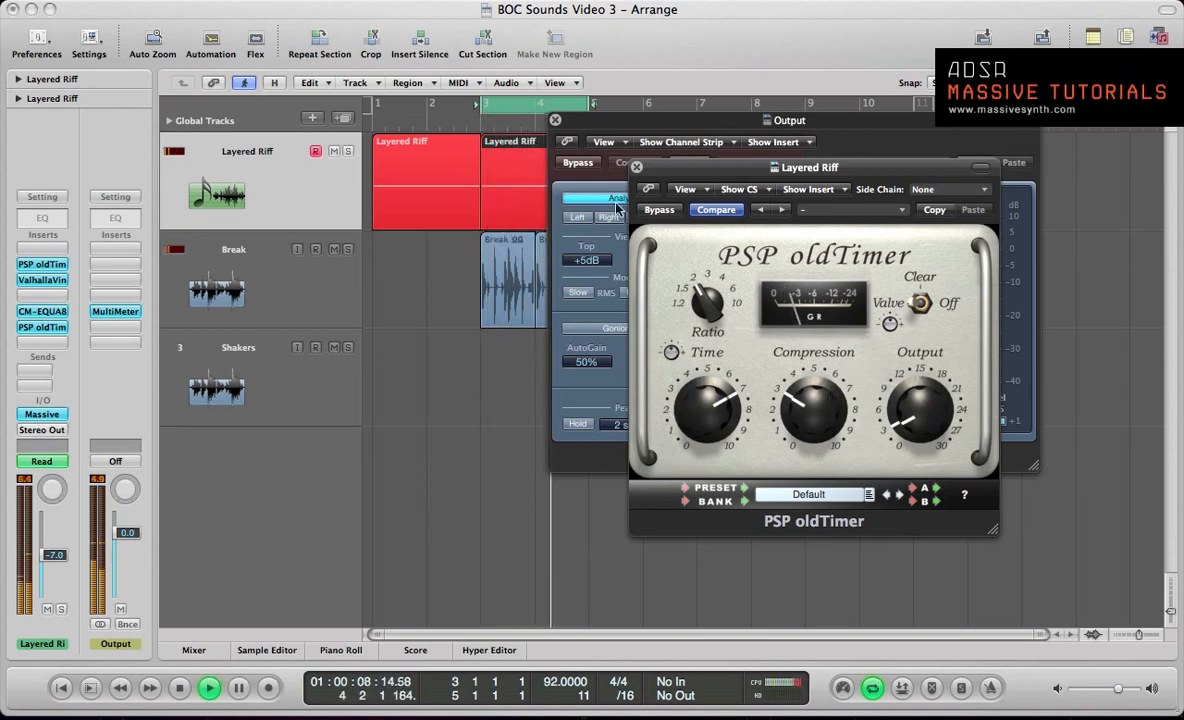
Step: Compare the loop with the readjusted oldTimer bypassed and active, and close its window
click(651, 211)
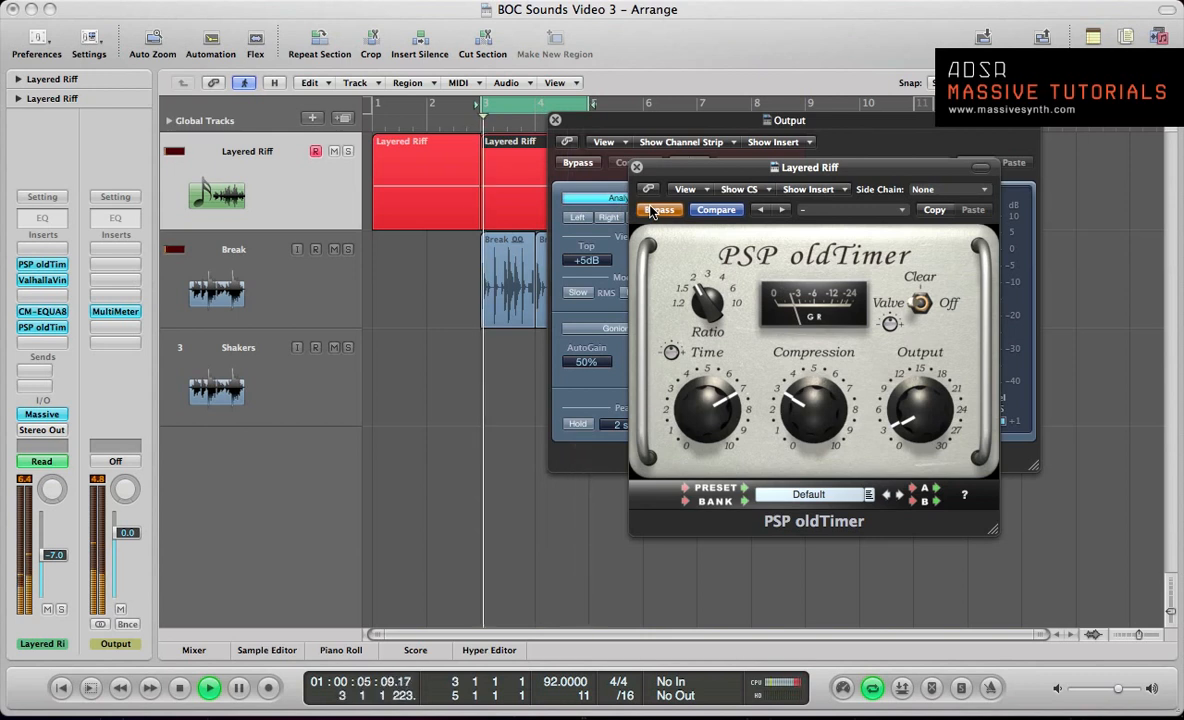
click(651, 211)
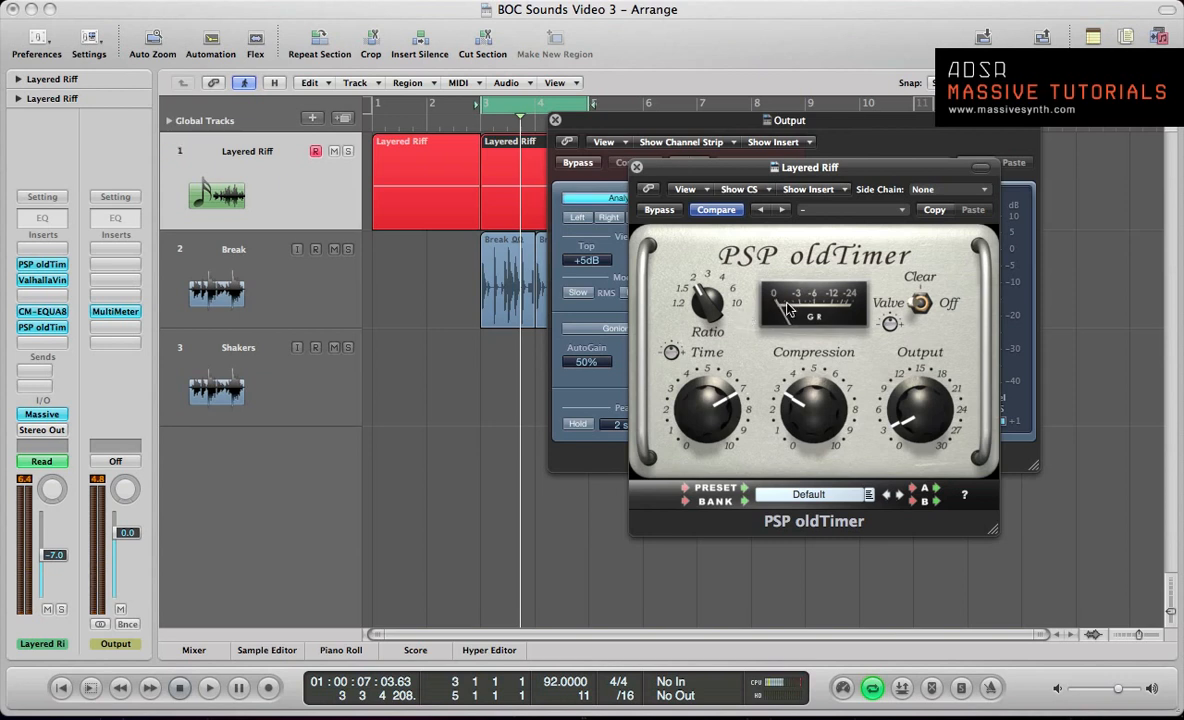
click(637, 167)
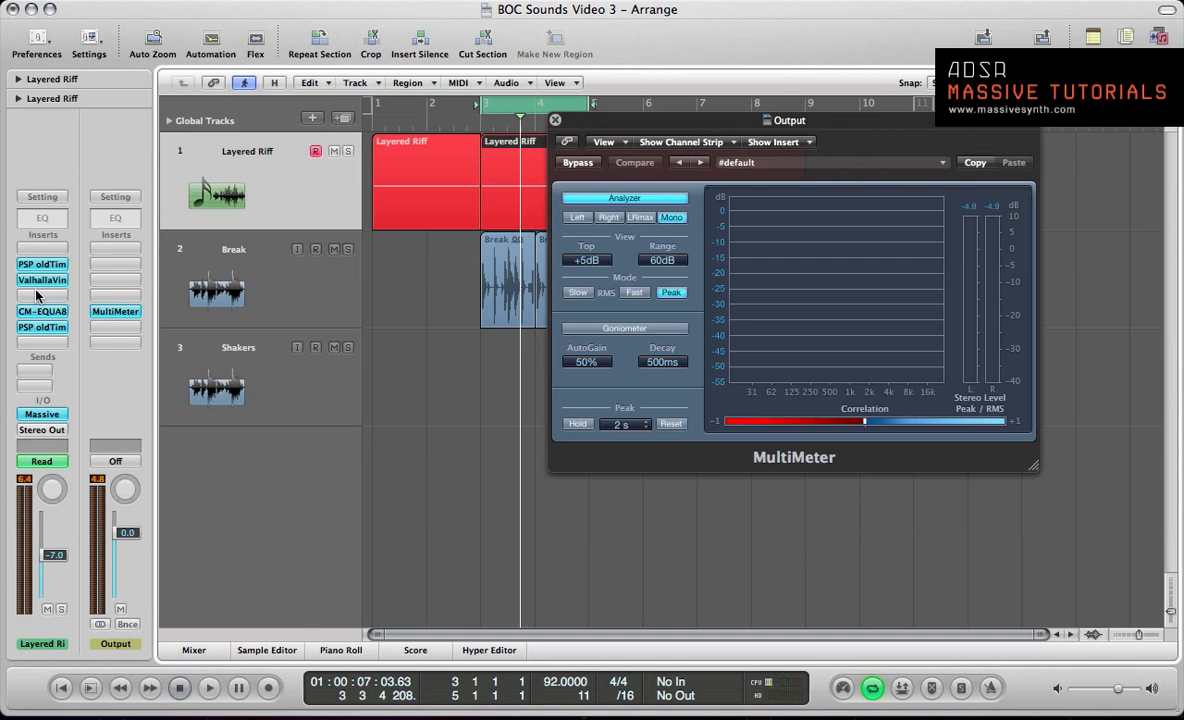
Step: Open the Layered Riff's Massive instrument to review its oscillator phase and vibrato settings, and close it
key(super+w)
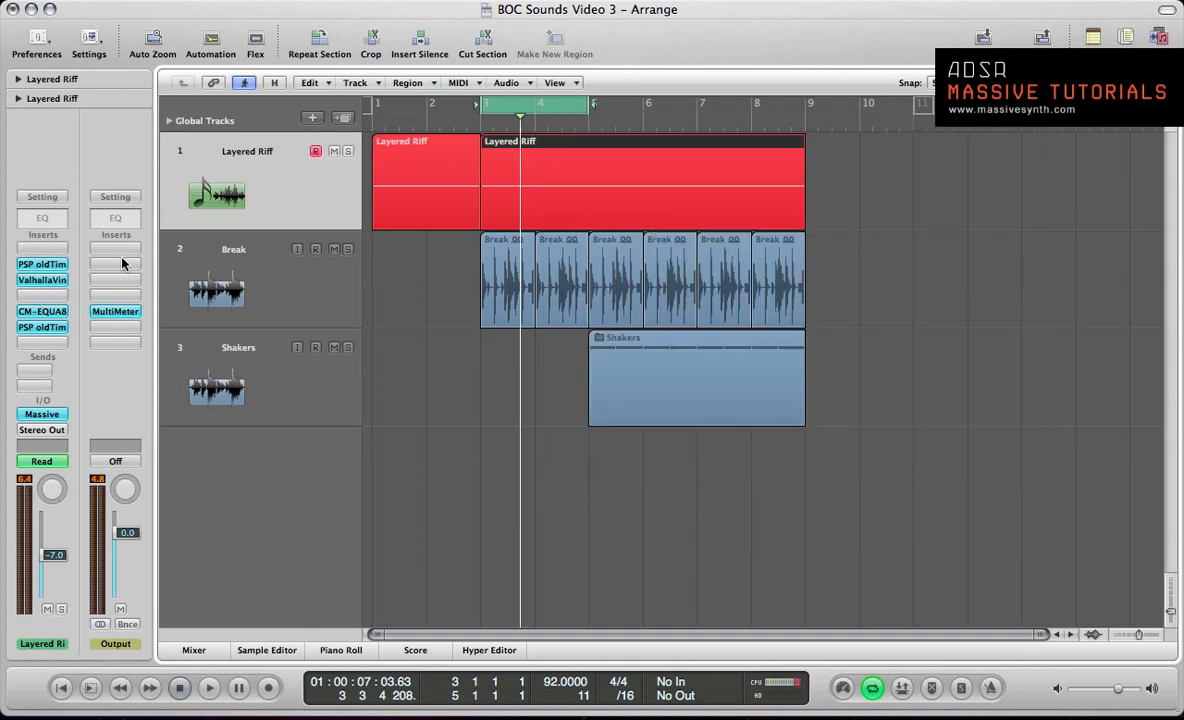
click(38, 414)
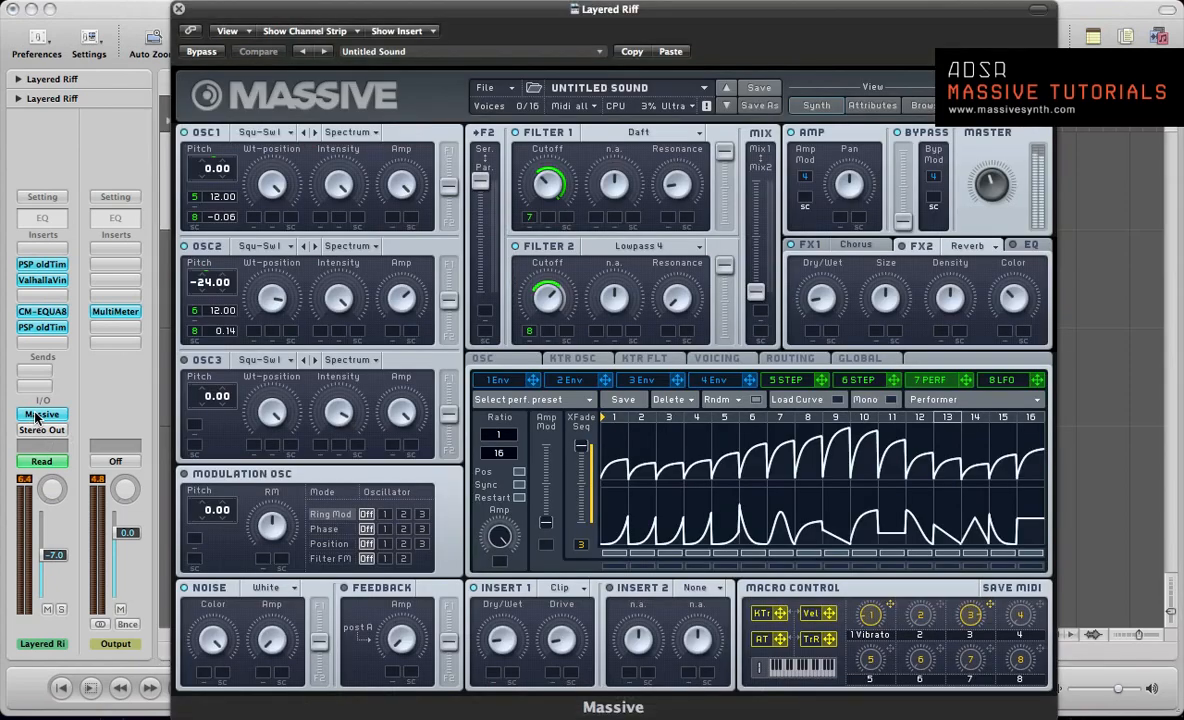
click(499, 361)
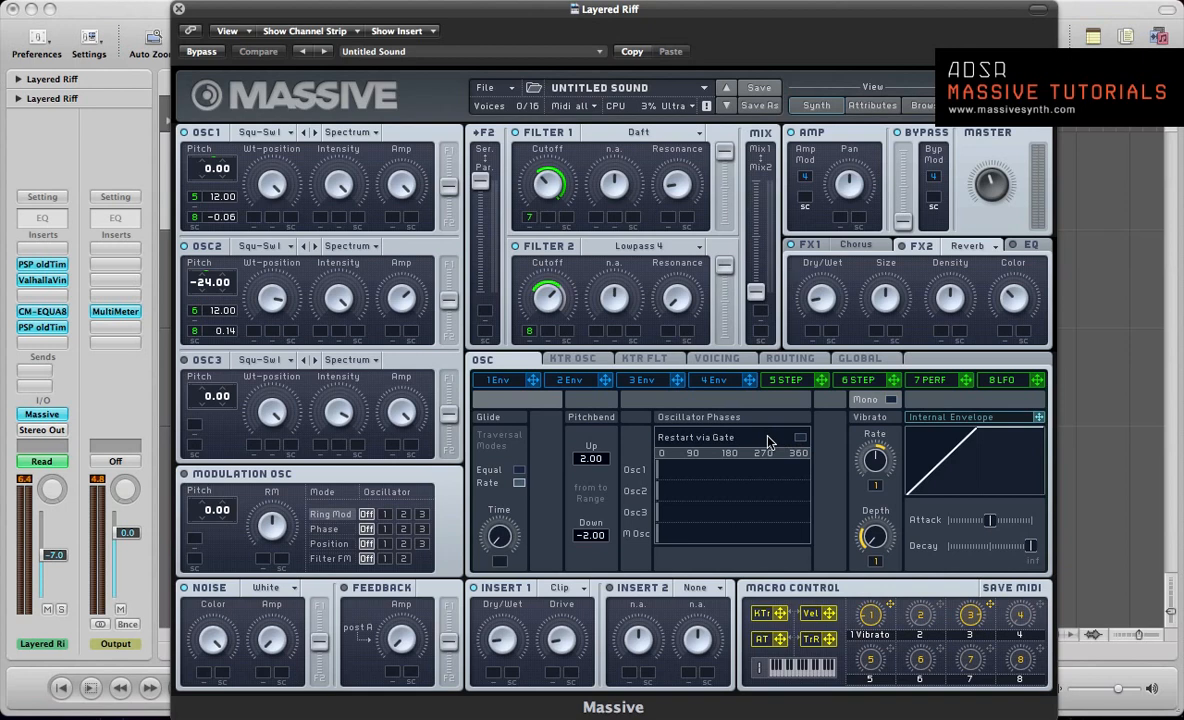
click(178, 8)
Step: Play the processed riff and break loop against the output MultiMeter, and briefly hide the meter to view the arrangement
key(space)
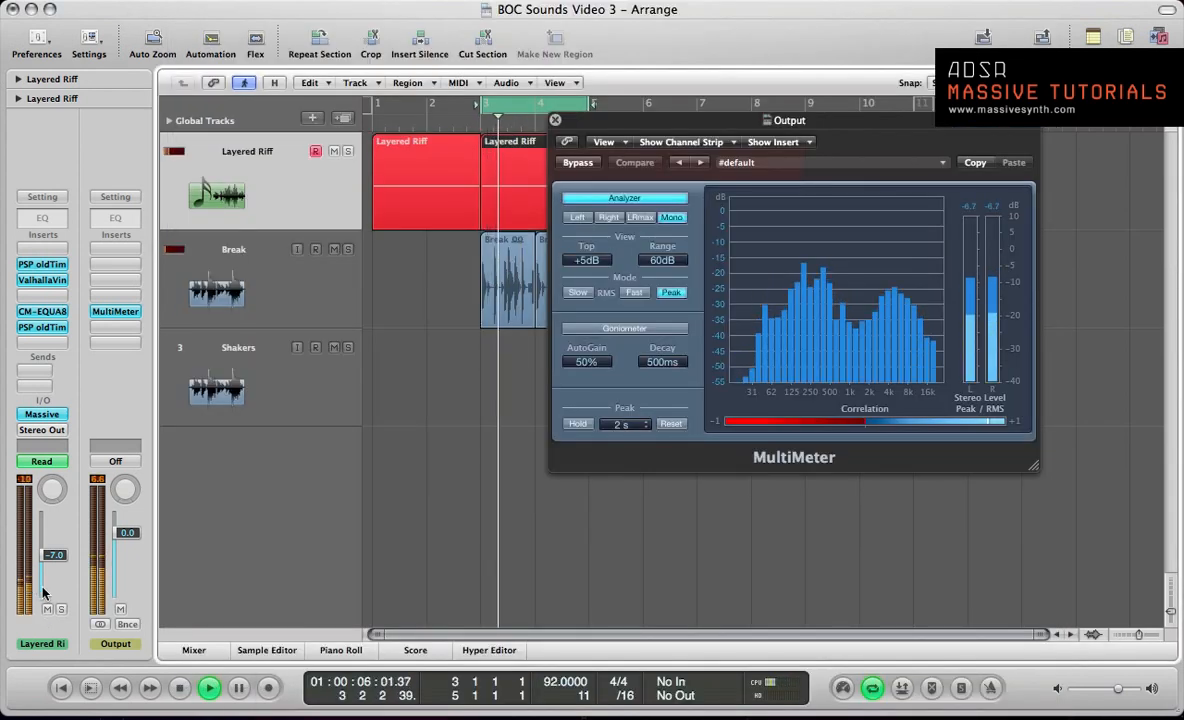
key(space)
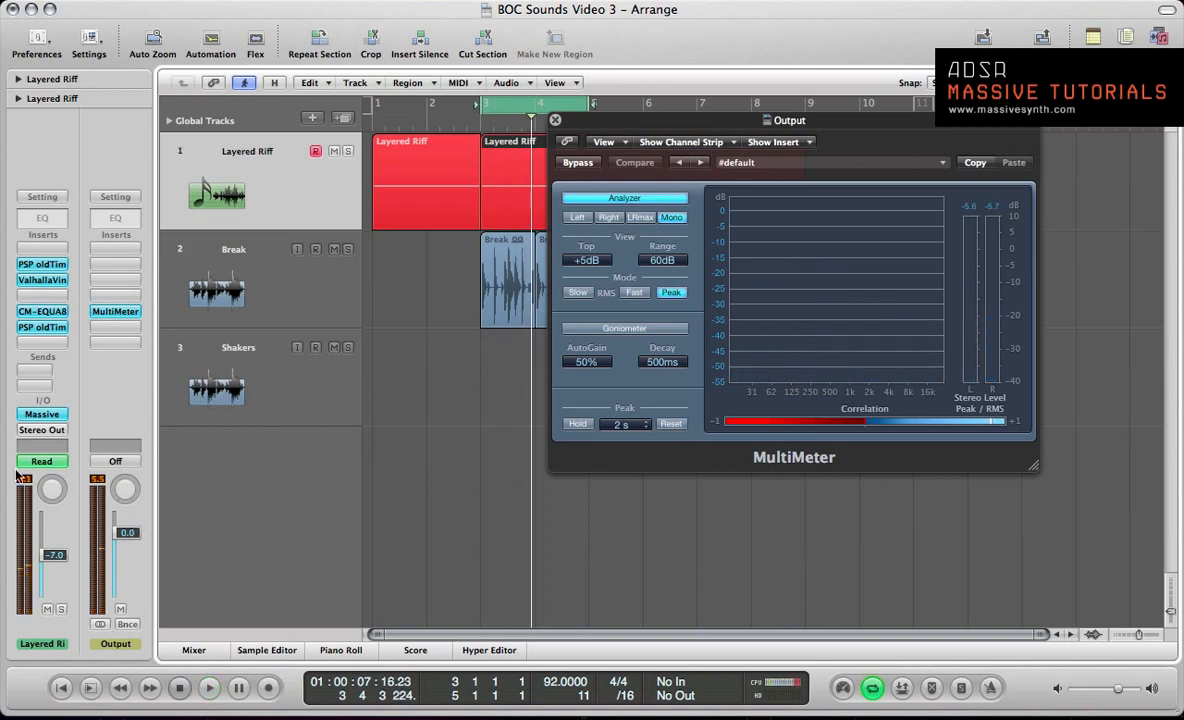
key(super+w)
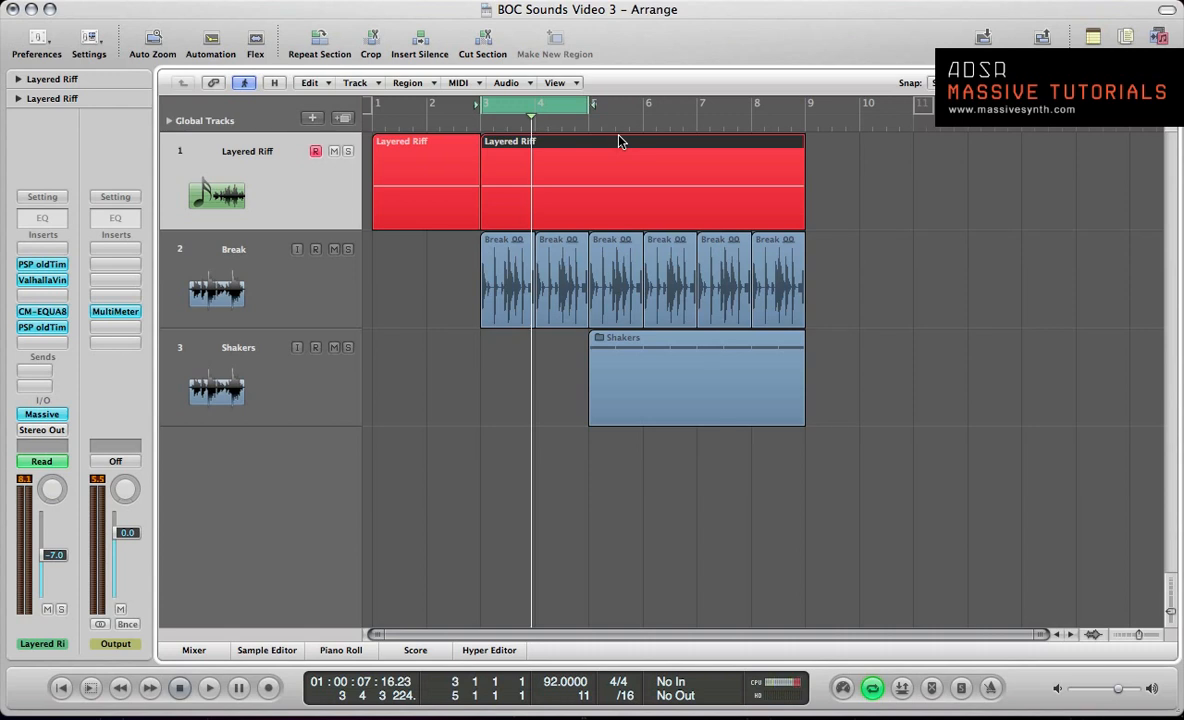
key(v)
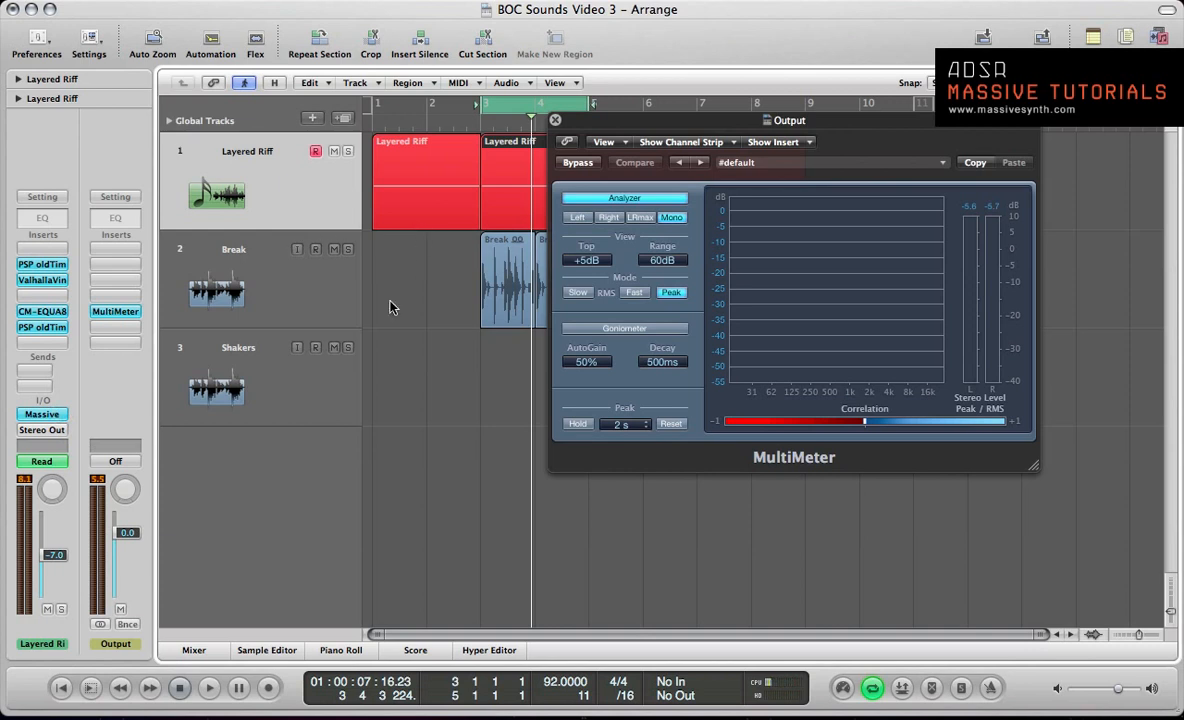
Step: Select the Break track, solo its regions and listen to the break alone
click(231, 287)
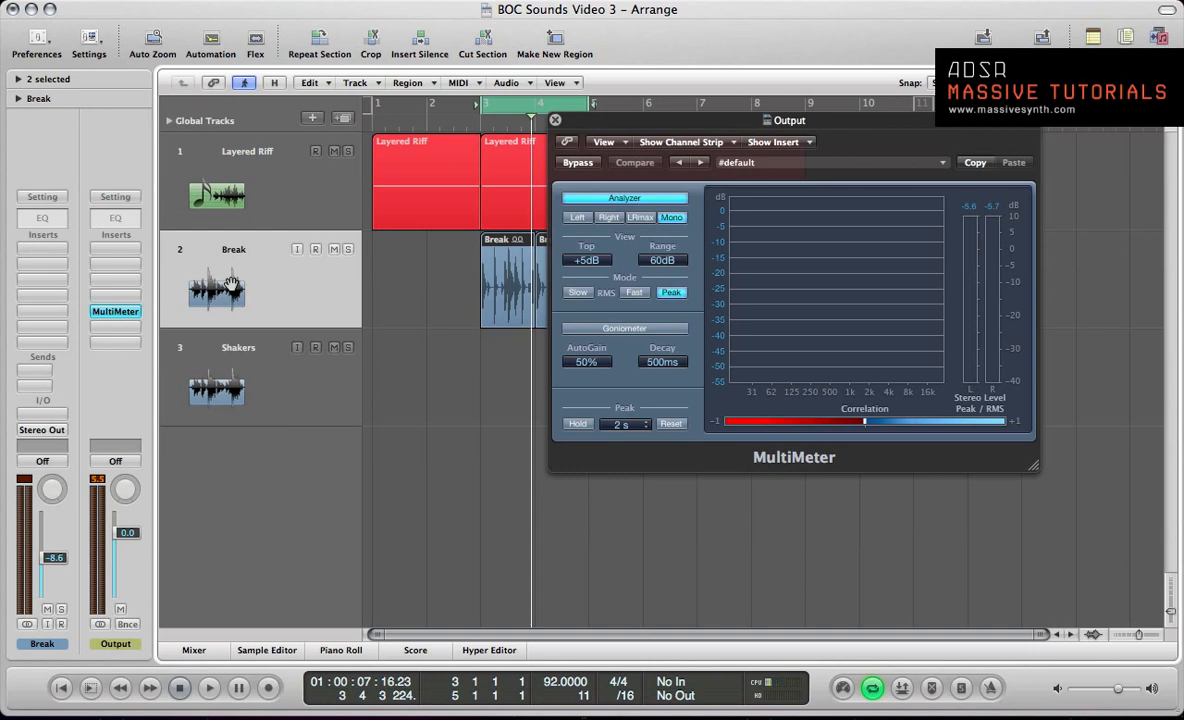
key(s)
key(space)
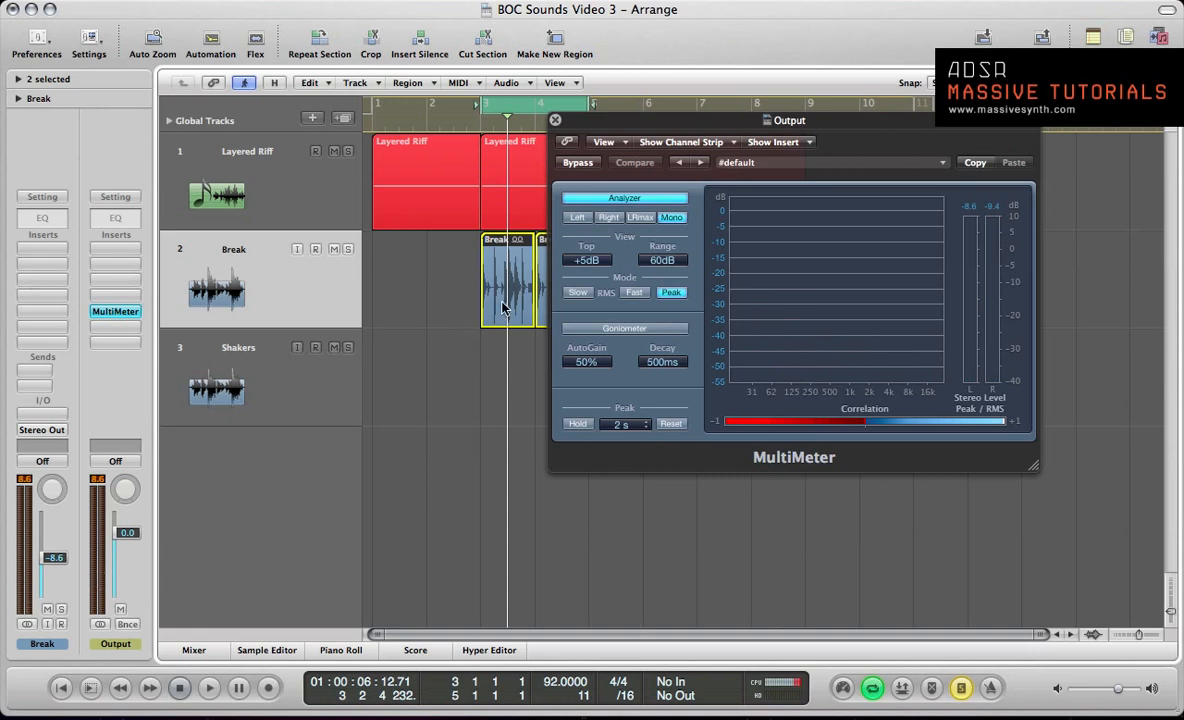
key(space)
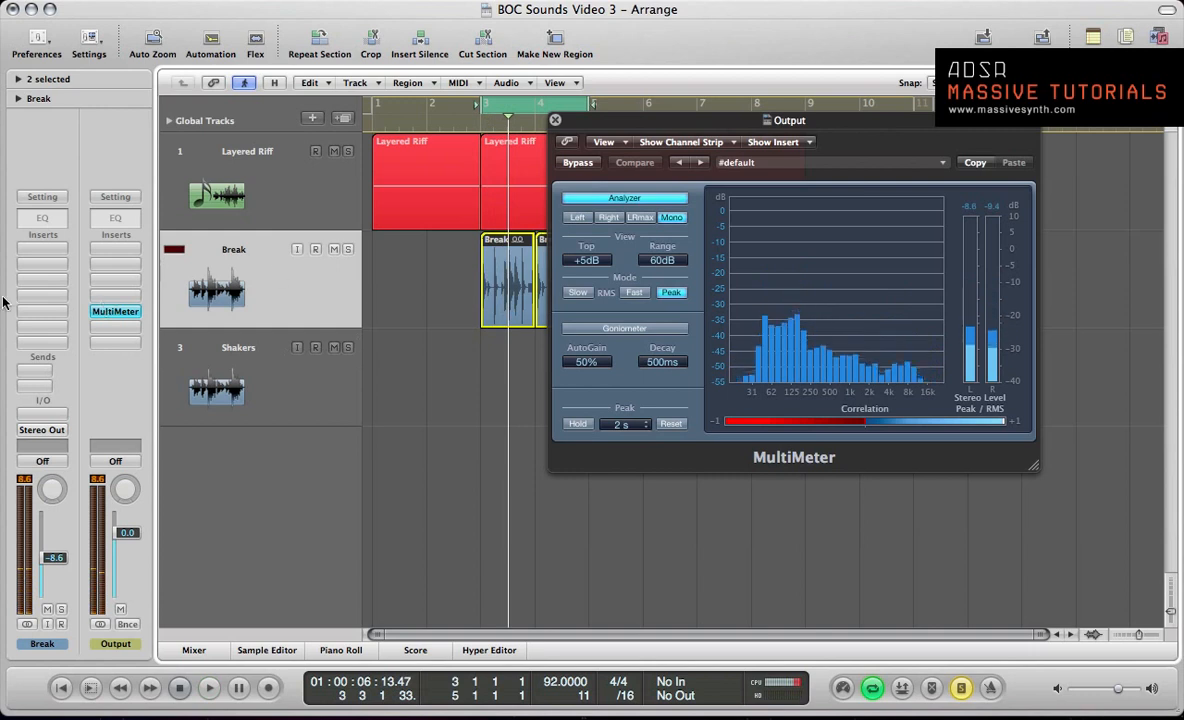
Step: Insert a stereo D16 Group Decimort on the Break track and move its window clear of the channel strips
click(39, 291)
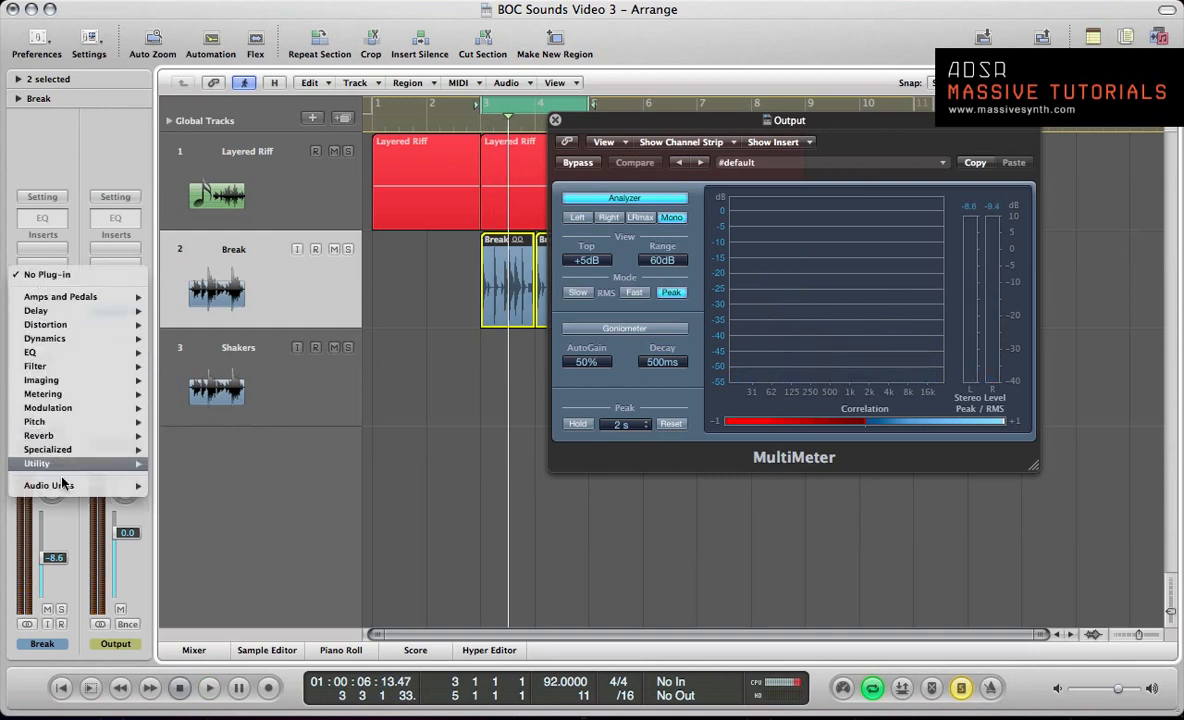
mouse_move(62, 490)
mouse_move(268, 296)
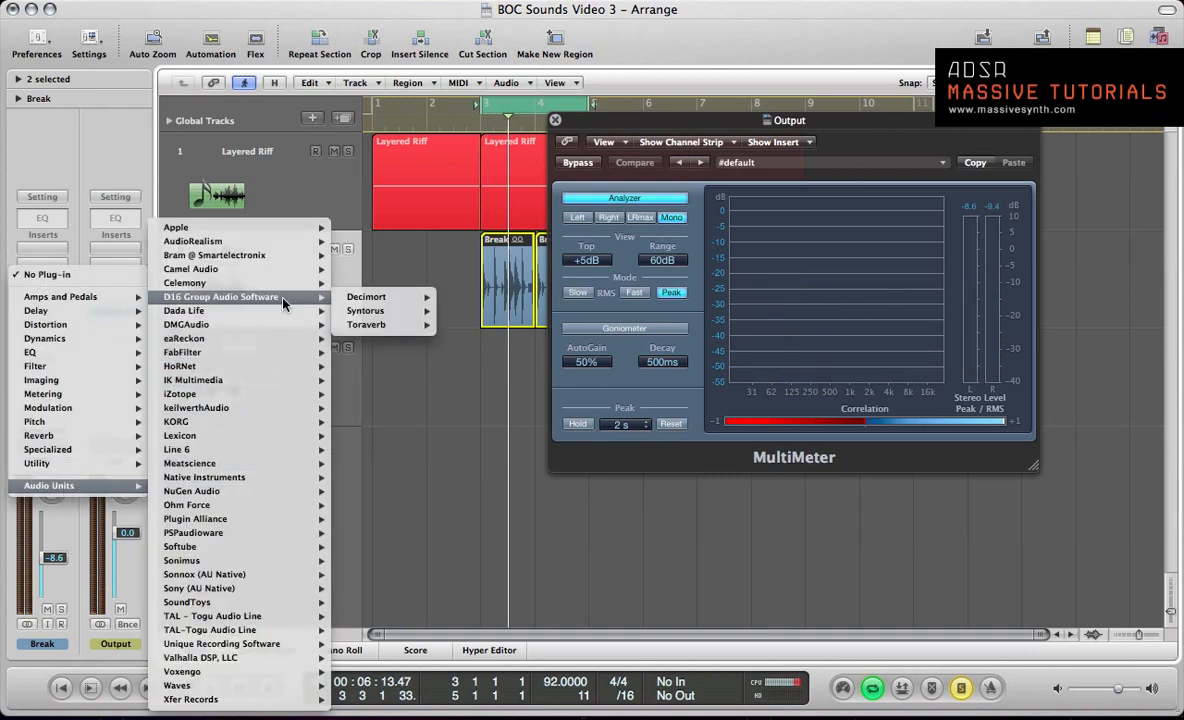
mouse_move(352, 298)
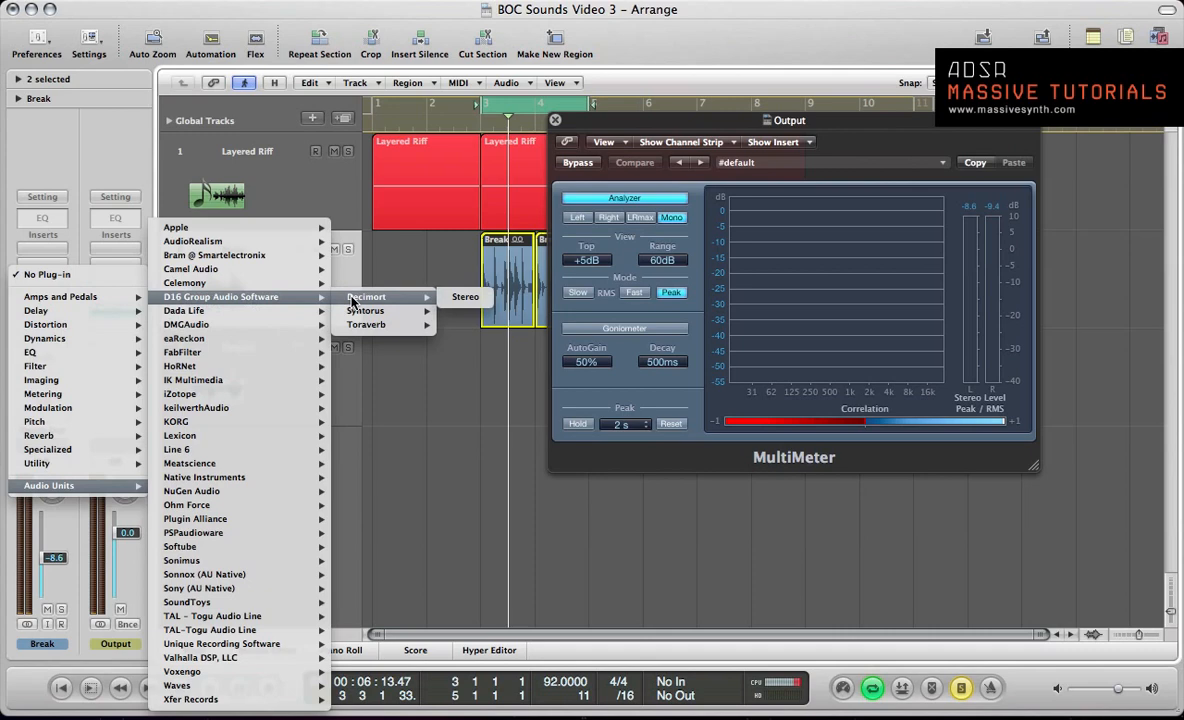
click(455, 297)
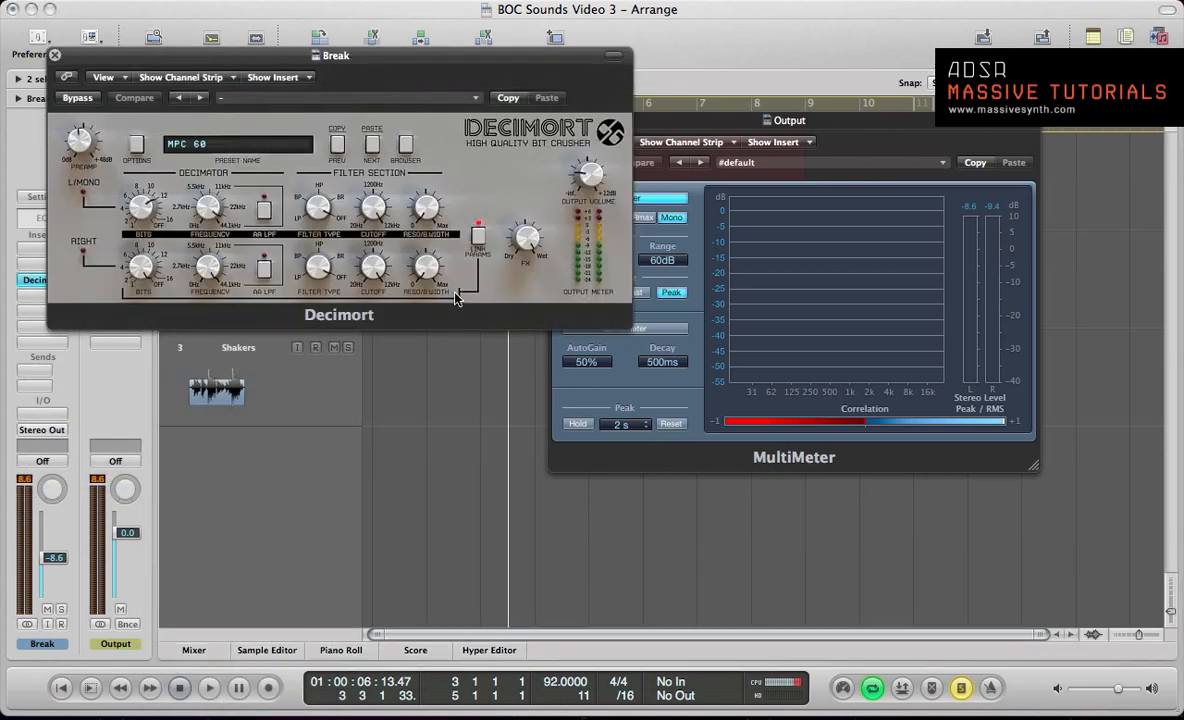
drag(376, 55, 535, 212)
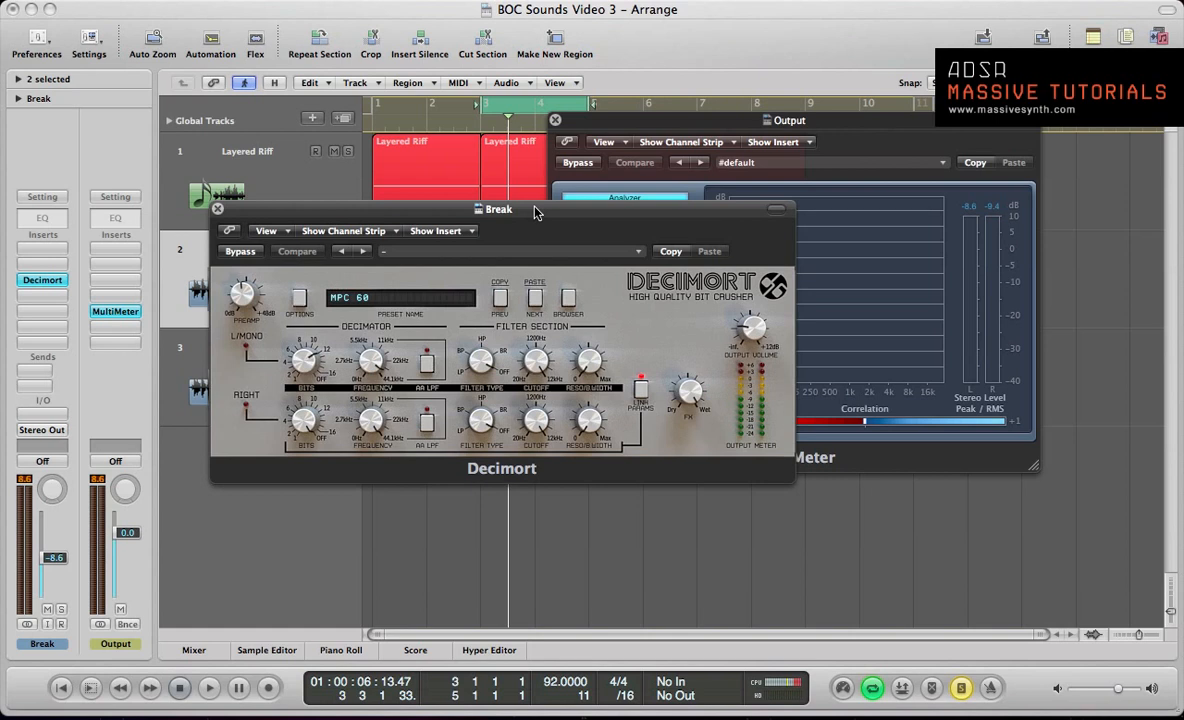
Step: Audition the soloed break through Decimort's MPC 60 preset and switch to the 16bit 8kHz preset
key(space)
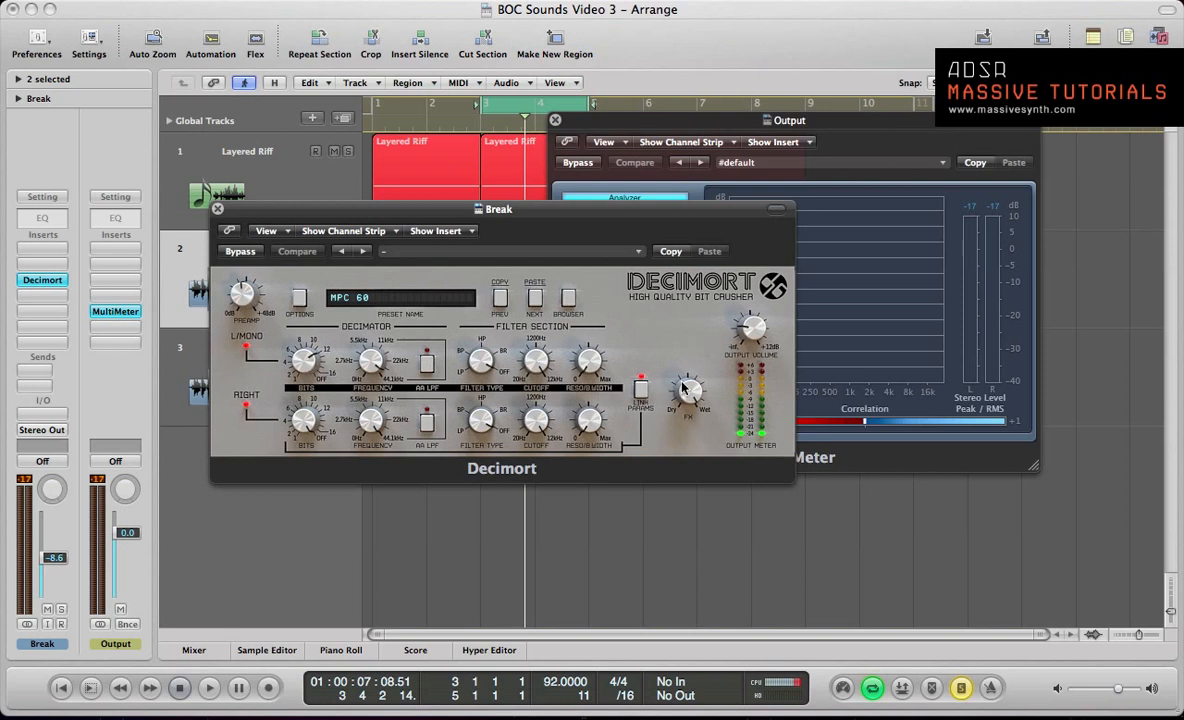
key(space)
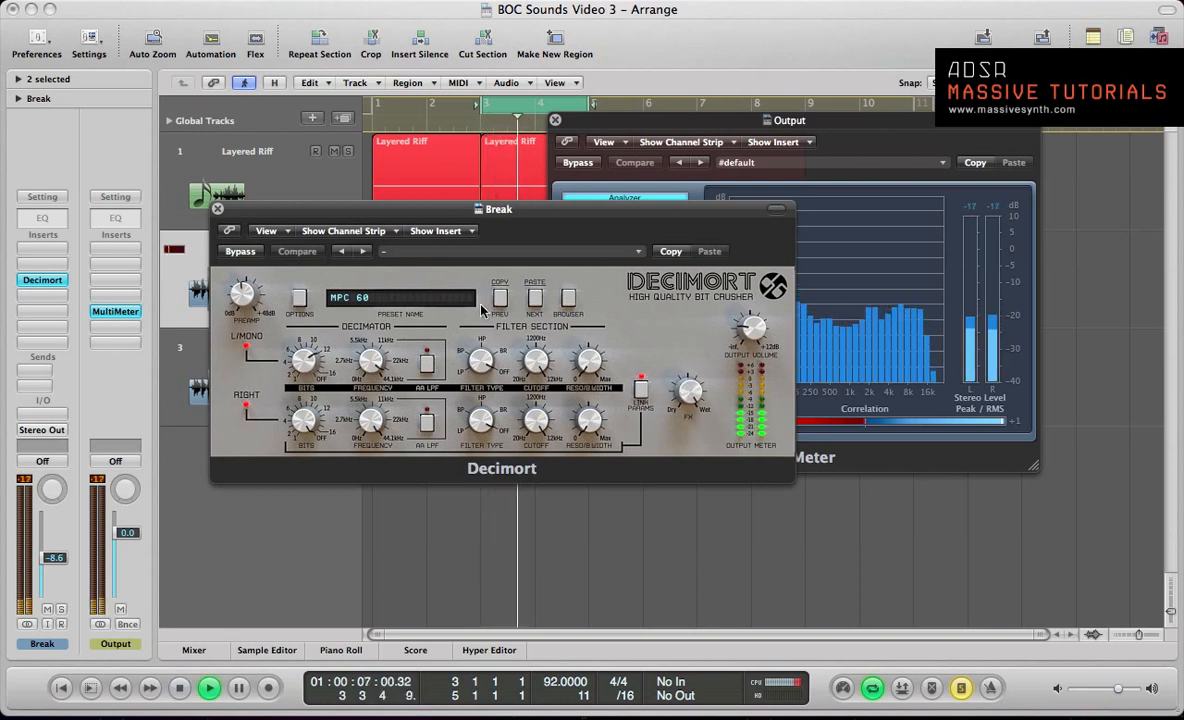
click(535, 298)
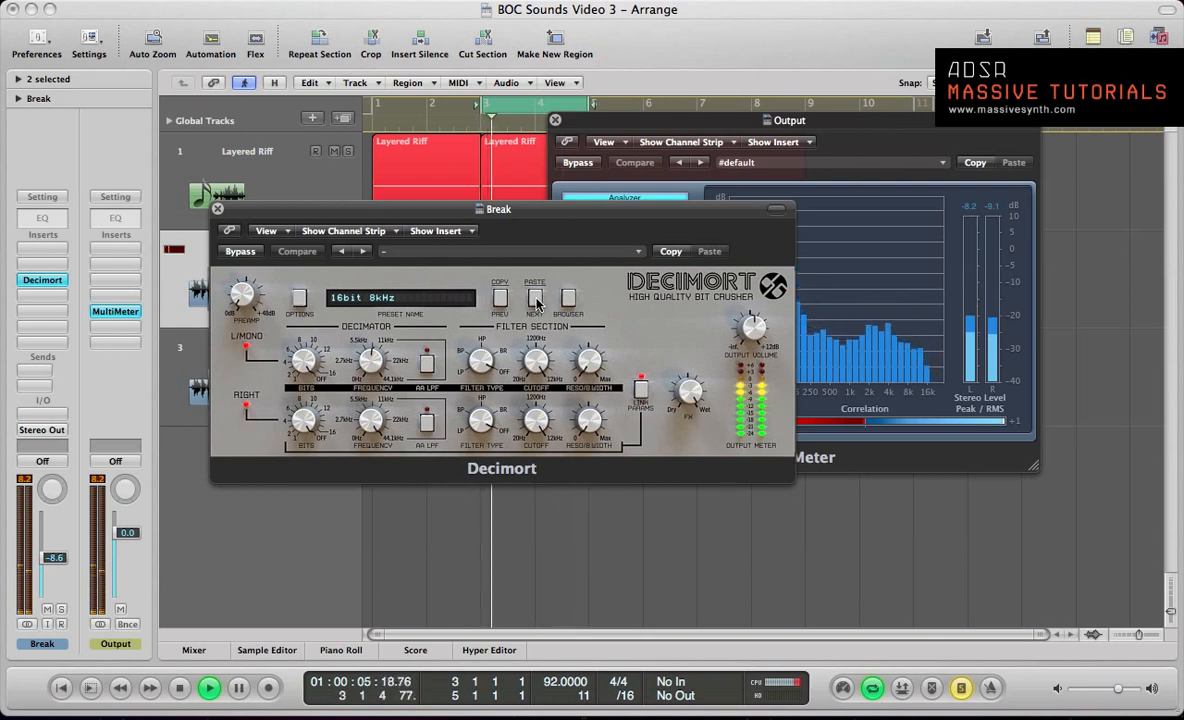
key(space)
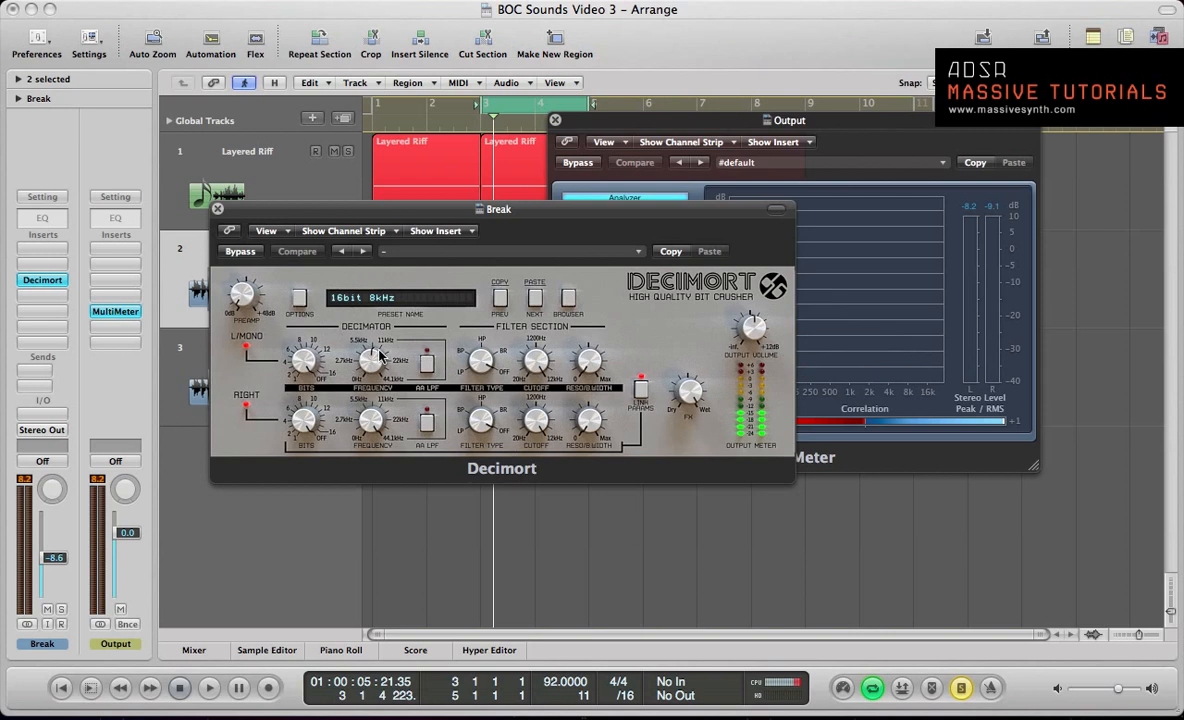
Step: Audition the soloed break while adjusting Decimort's dry/wet mix and raising its decimator frequency above 11 kHz
key(space)
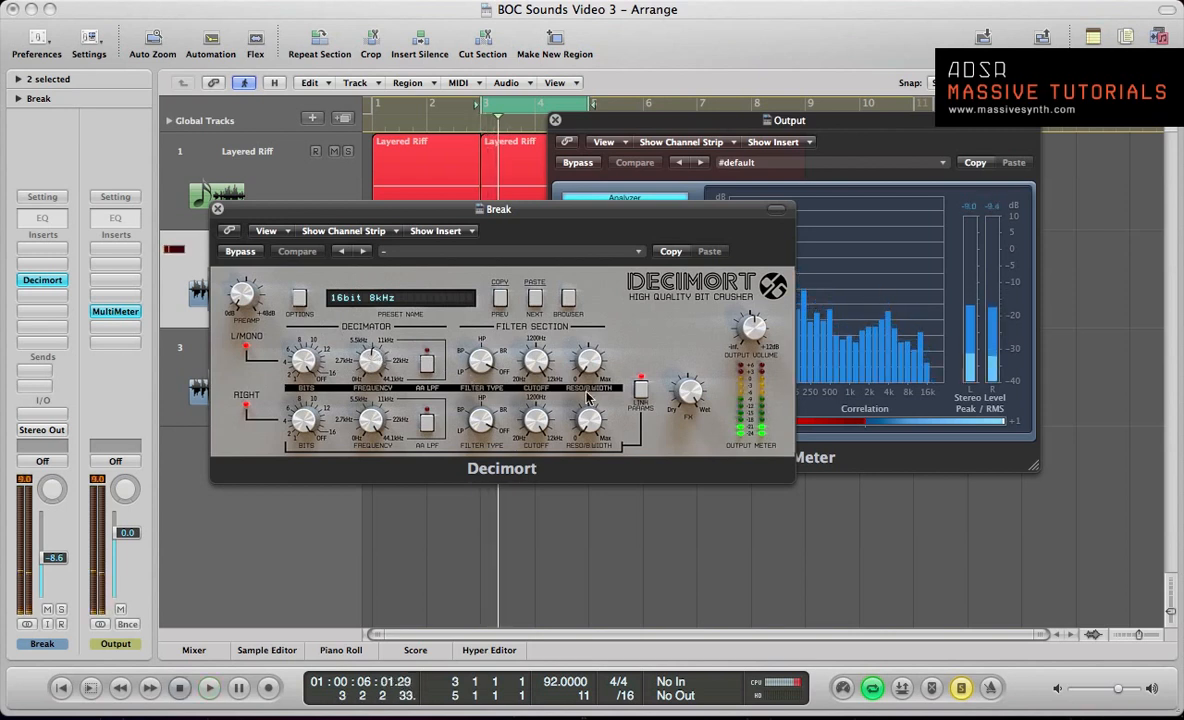
key(space)
drag(686, 387, 692, 436)
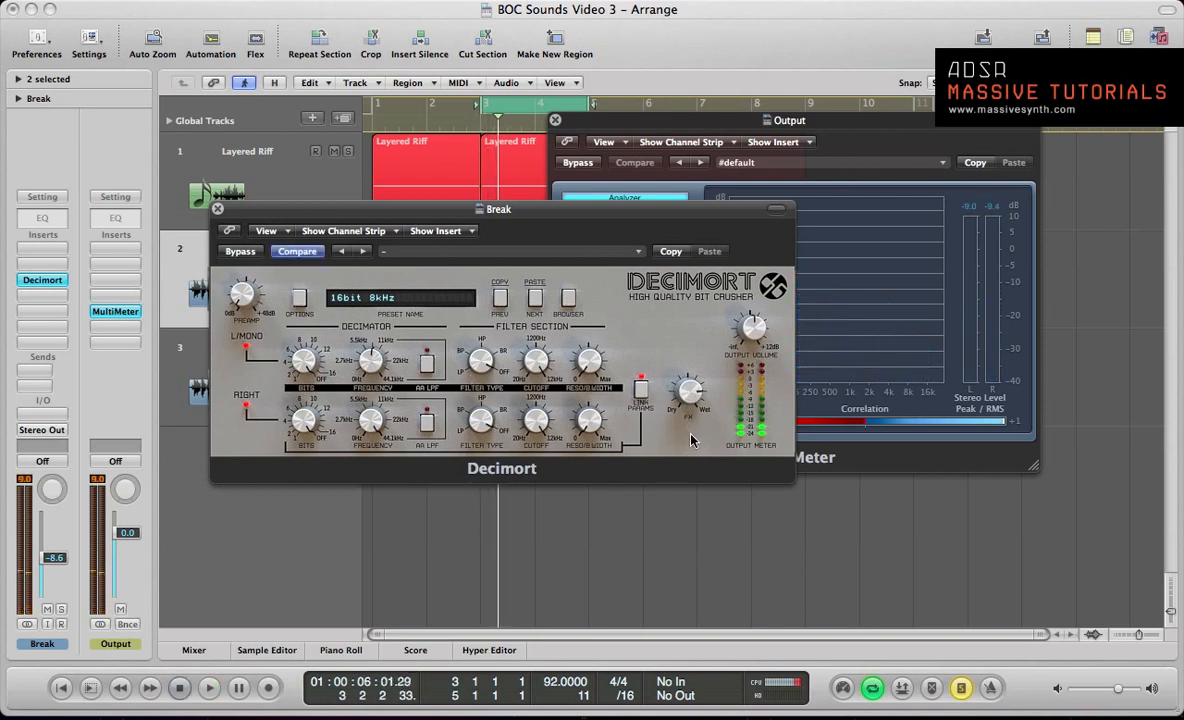
key(space)
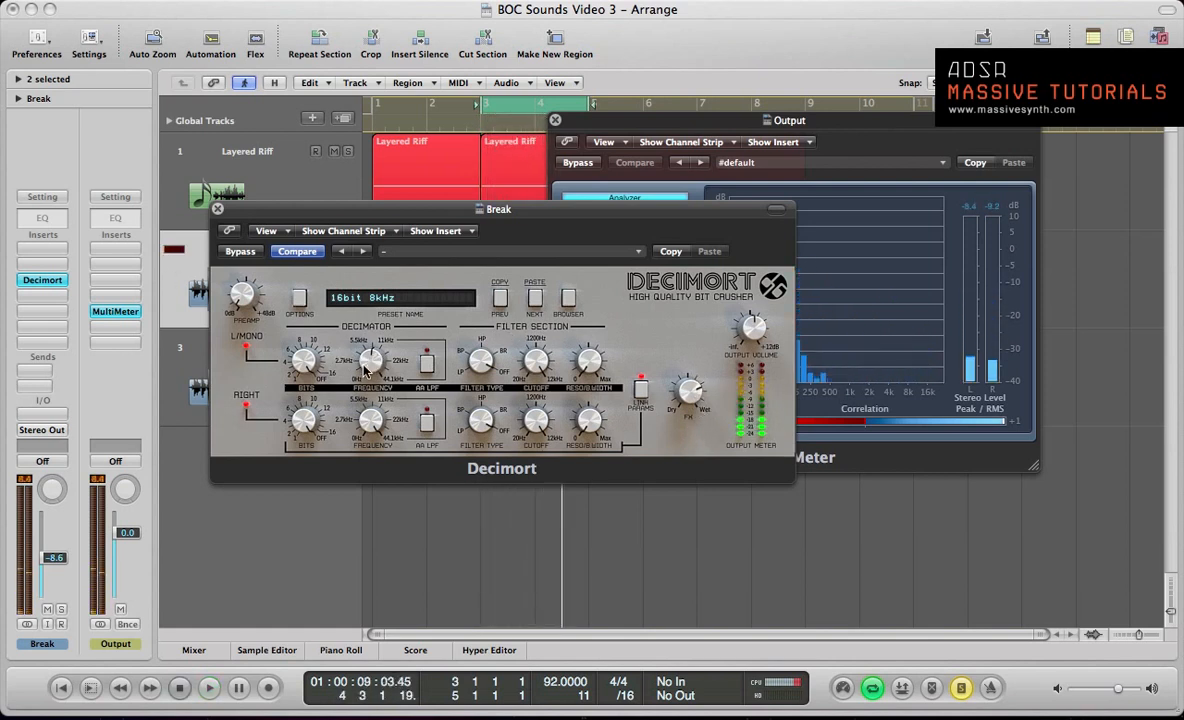
key(space)
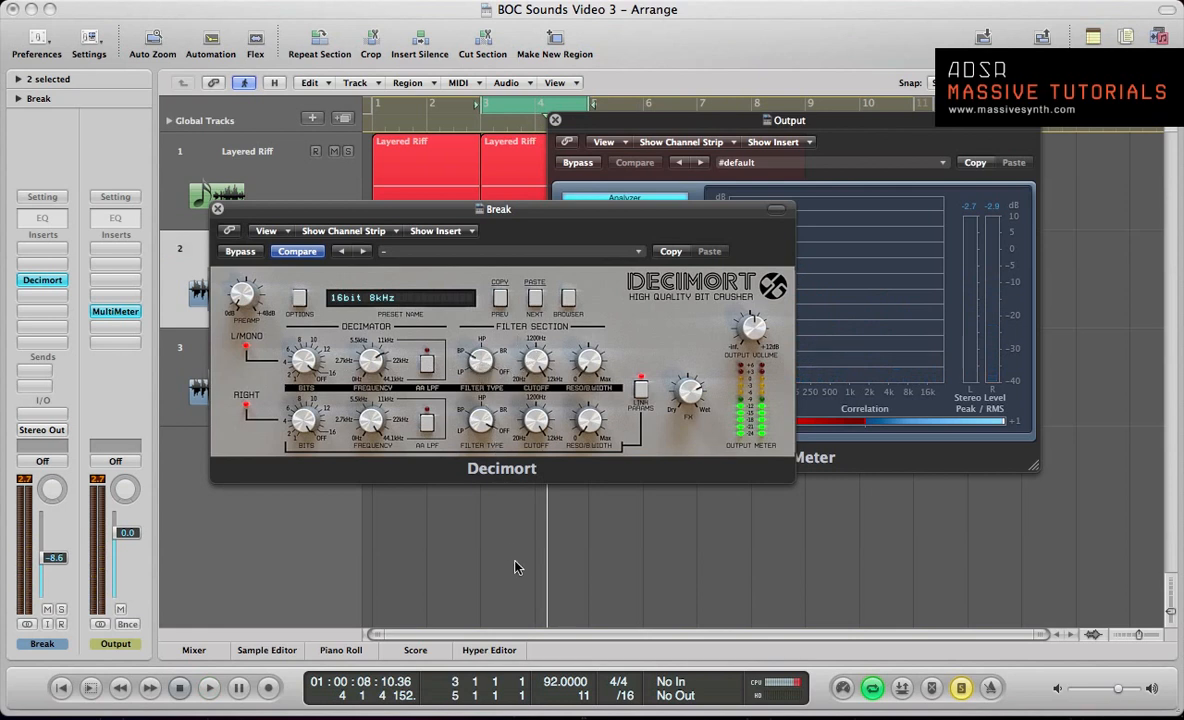
Step: Play the soloed break and compare it with Decimort bypassed and active, leaving the effect on
key(space)
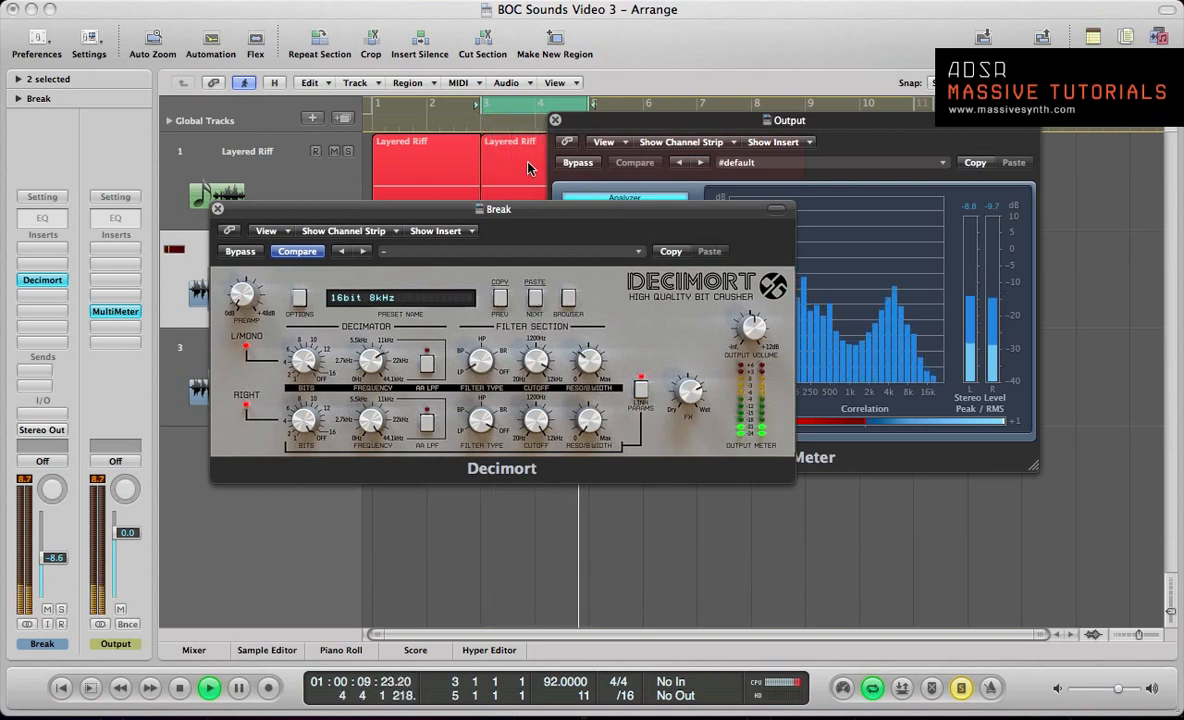
key(space)
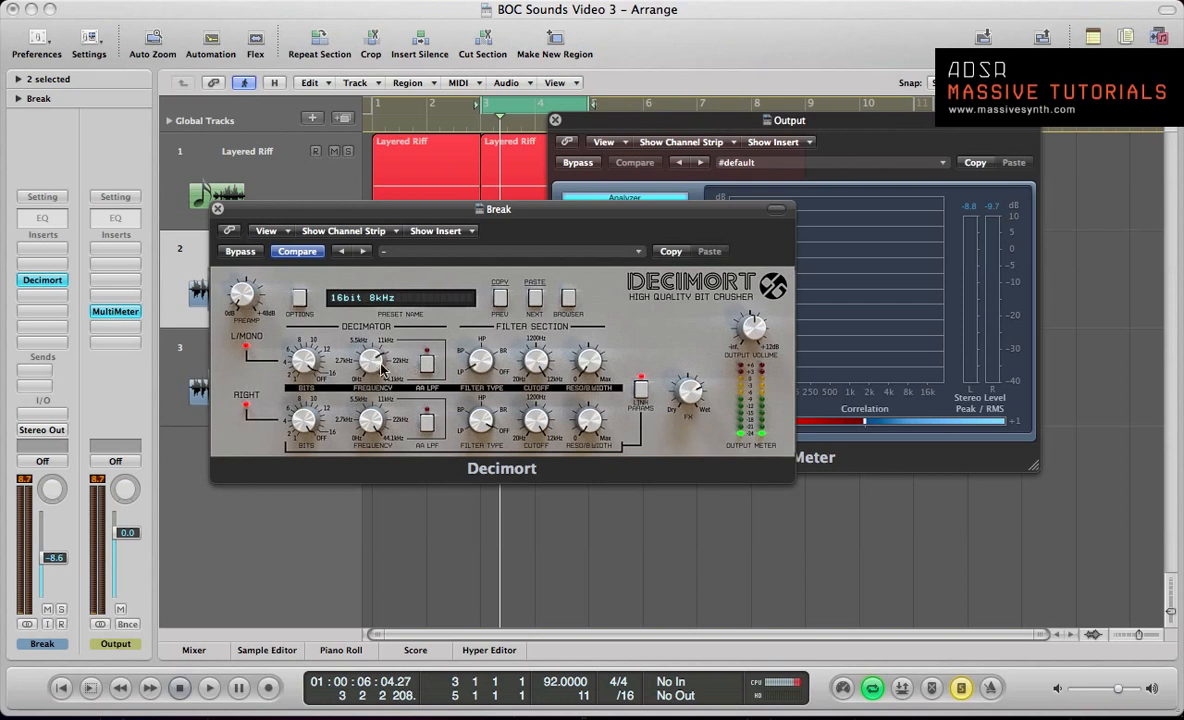
key(space)
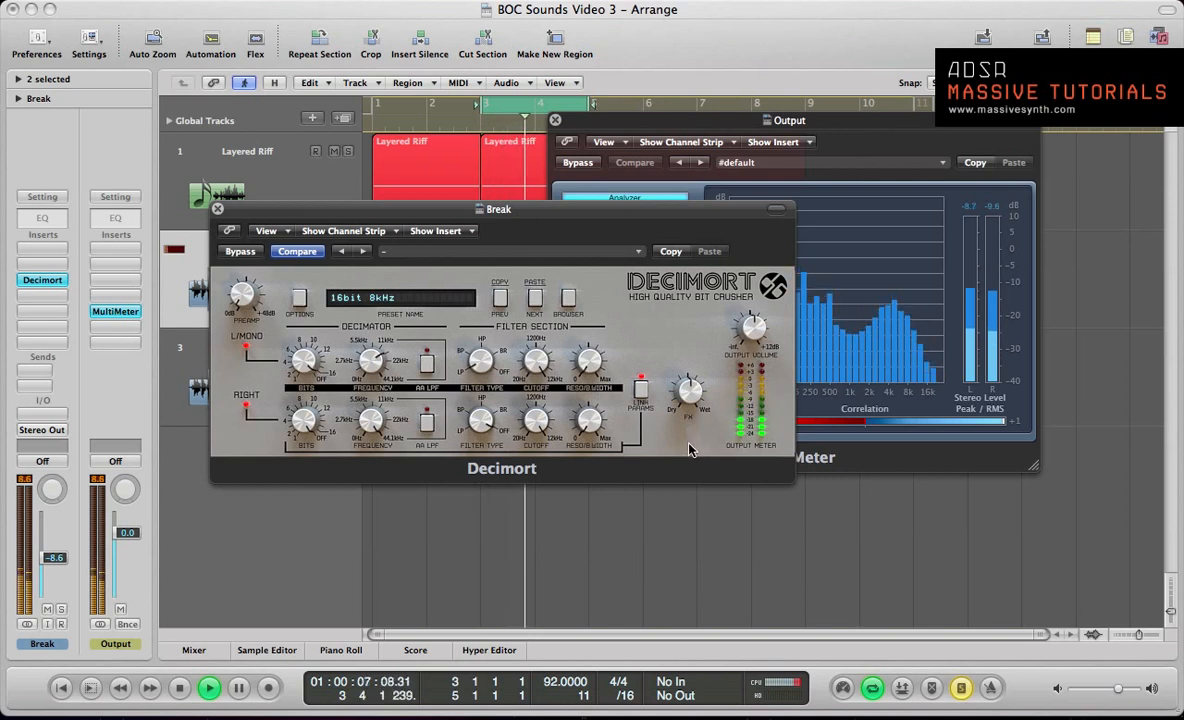
click(238, 253)
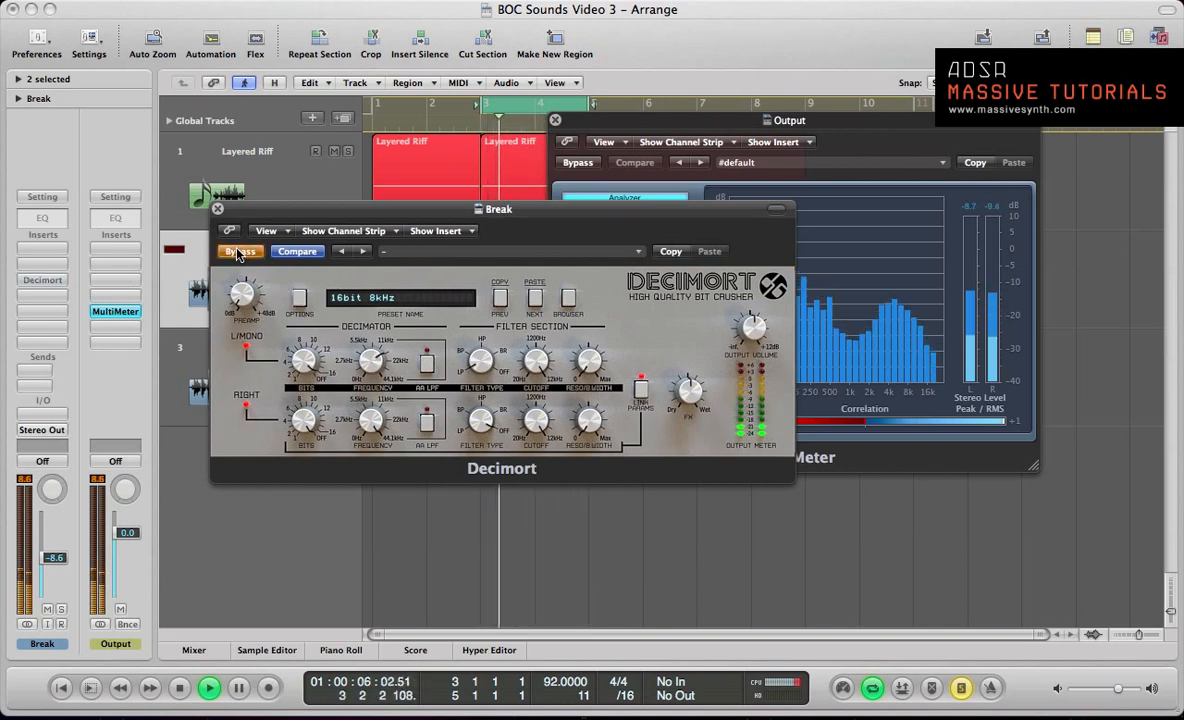
click(238, 253)
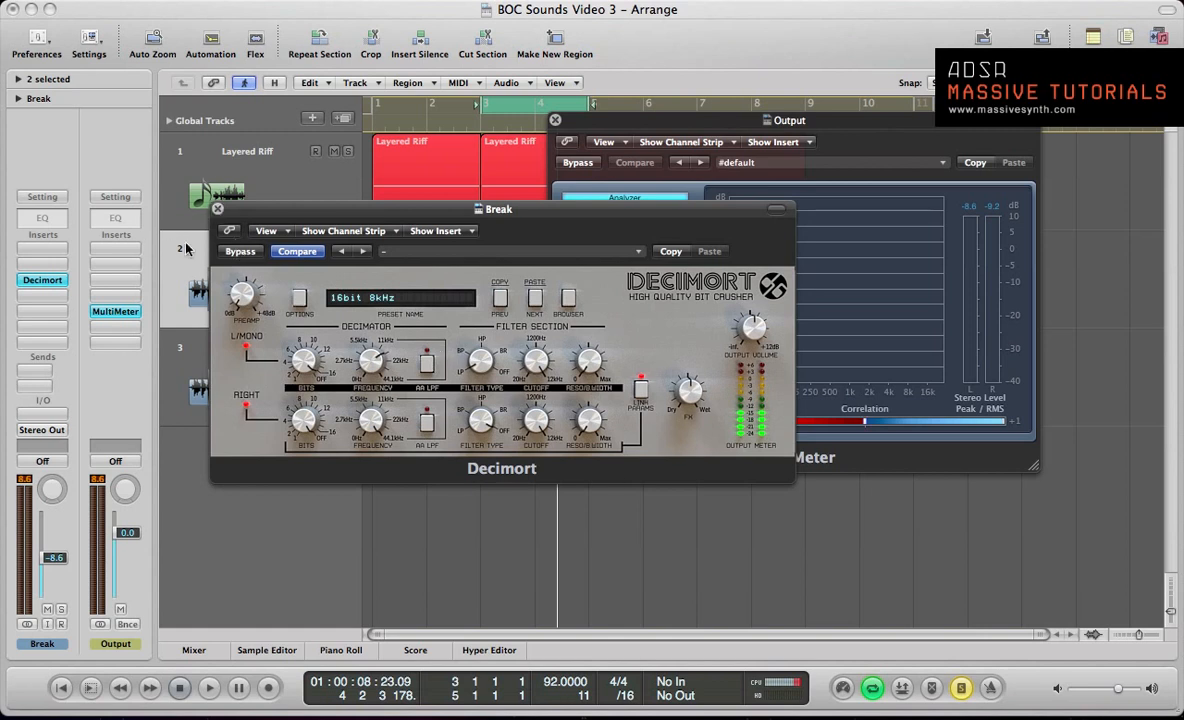
Step: Close the Decimort and MultiMeter windows, turn off solo and cycle, and play the full arrangement with the Layered Riff track selected
click(216, 211)
click(555, 119)
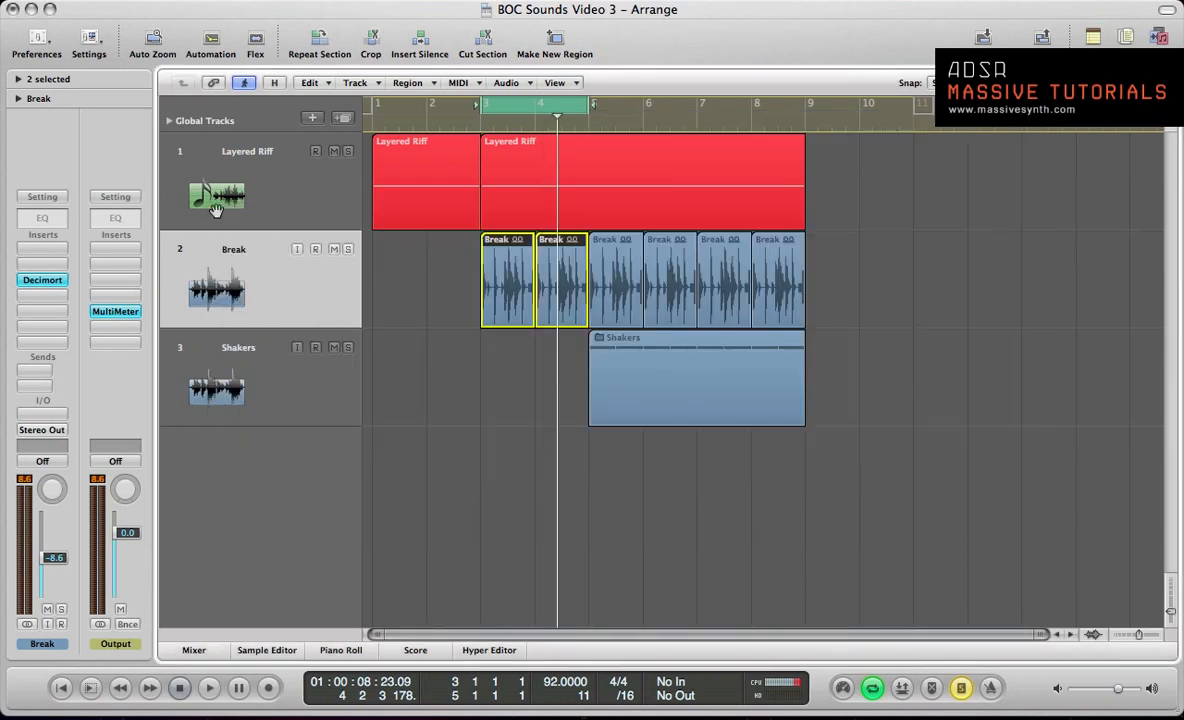
click(474, 247)
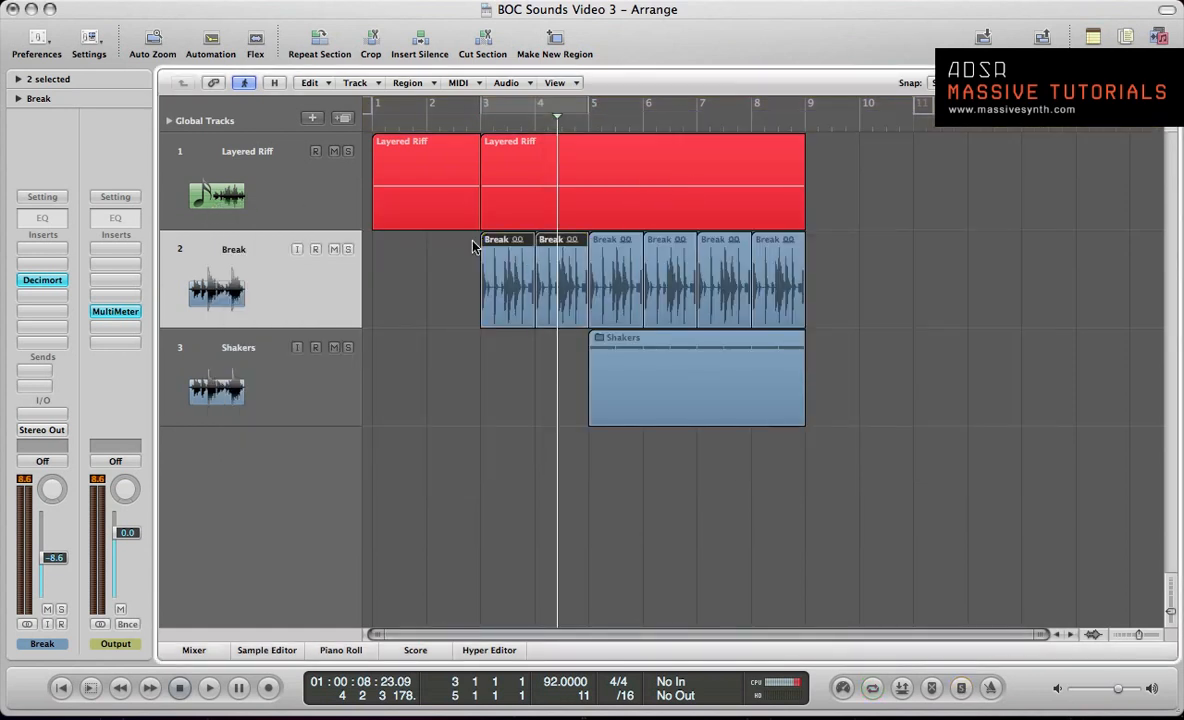
click(281, 208)
key(space)
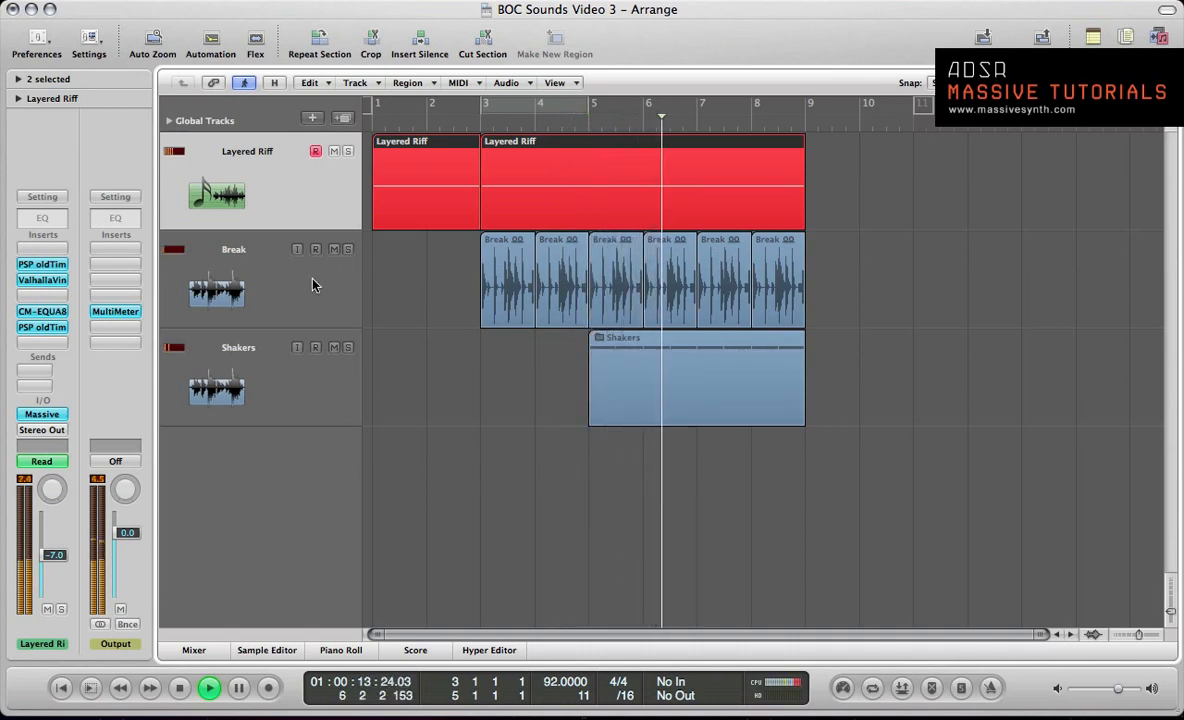
click(297, 348)
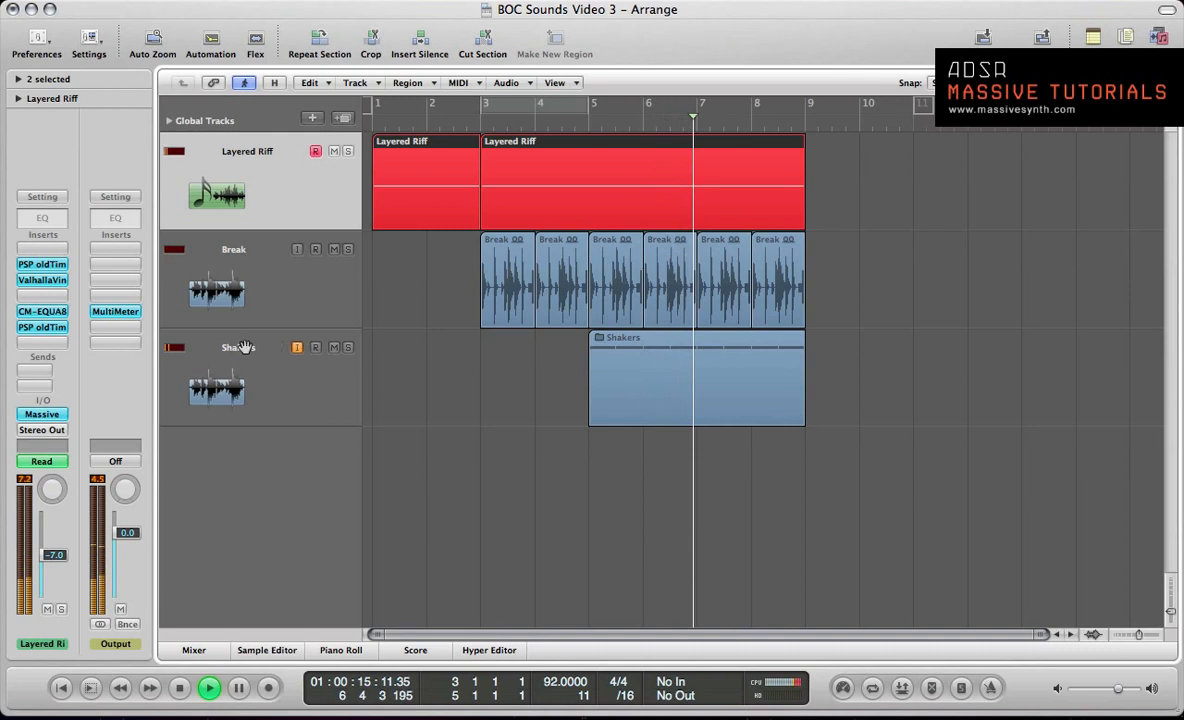
click(297, 348)
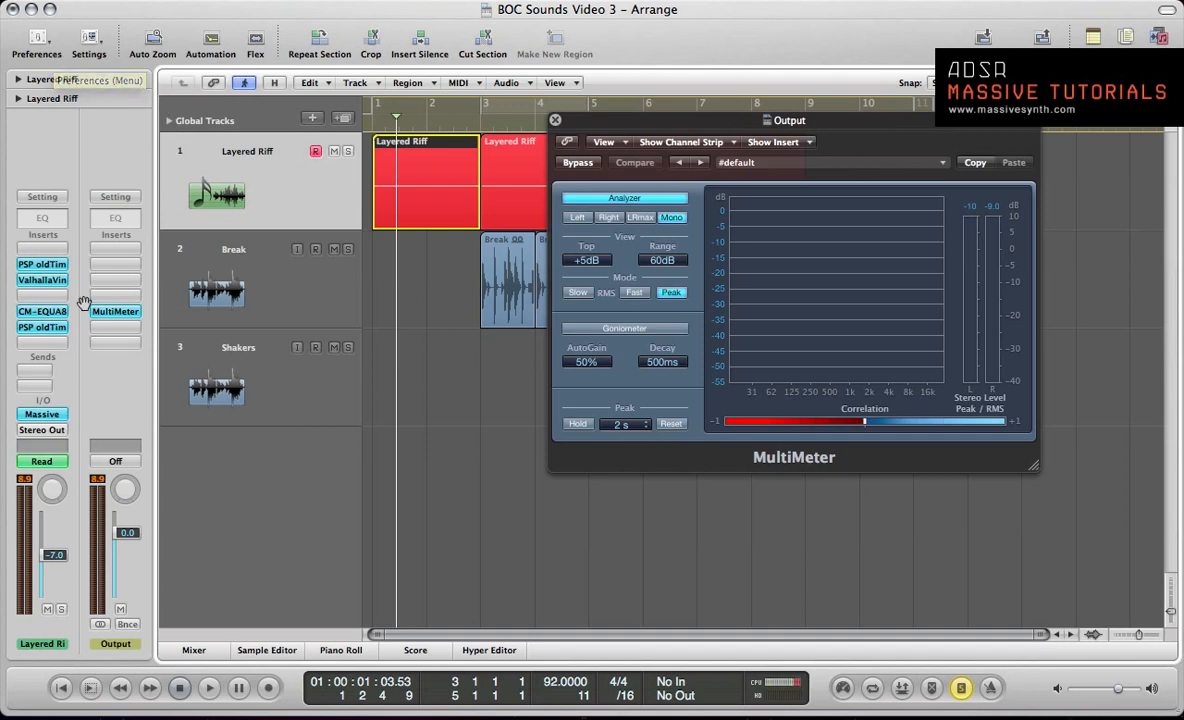
Step: Look over the Layered Riff's Massive patch, close it and return the playhead to the project start
click(34, 415)
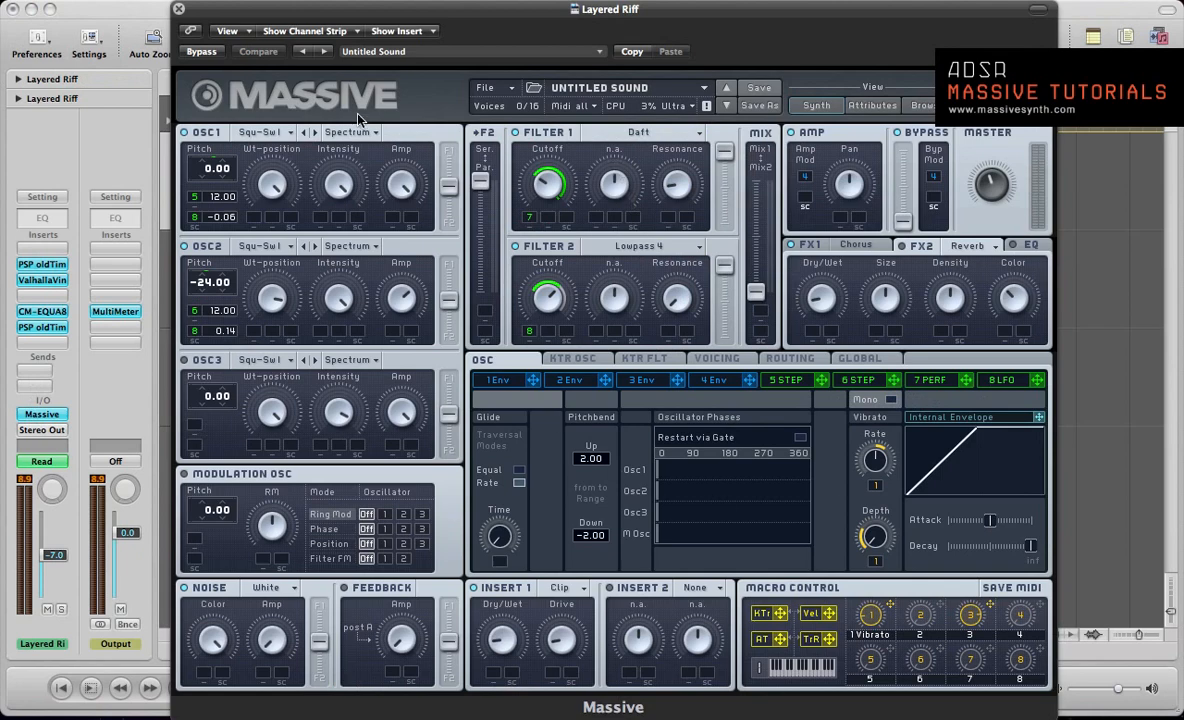
click(179, 9)
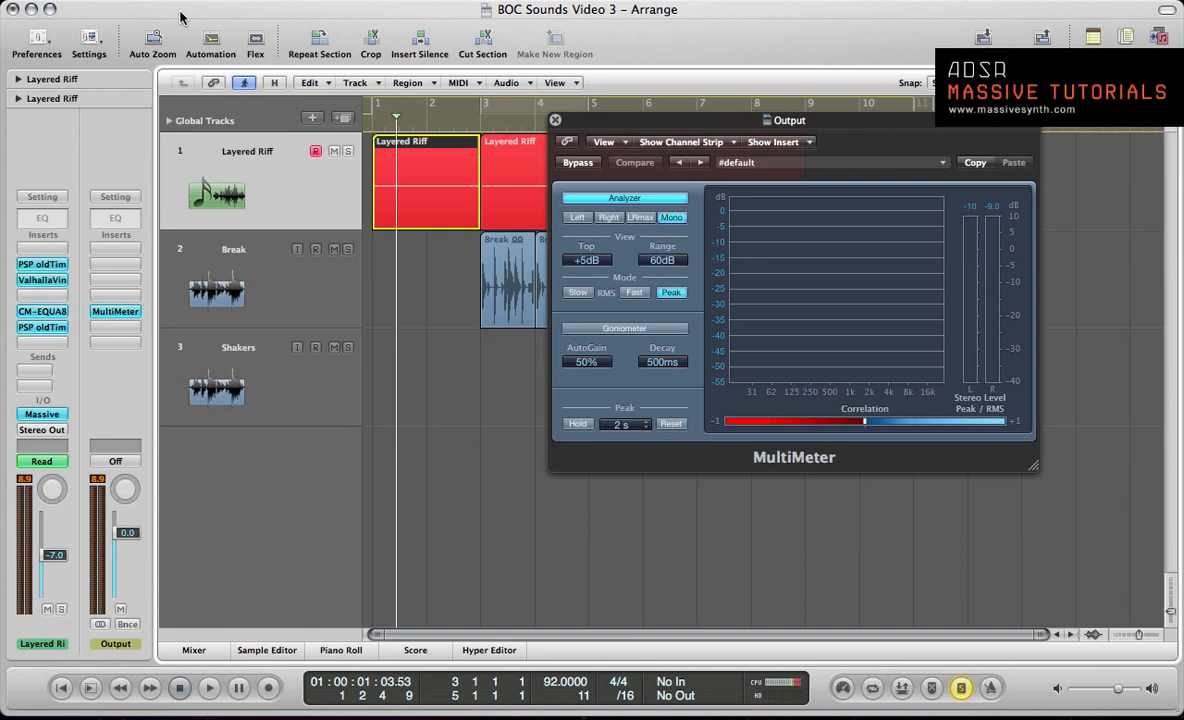
key(Return)
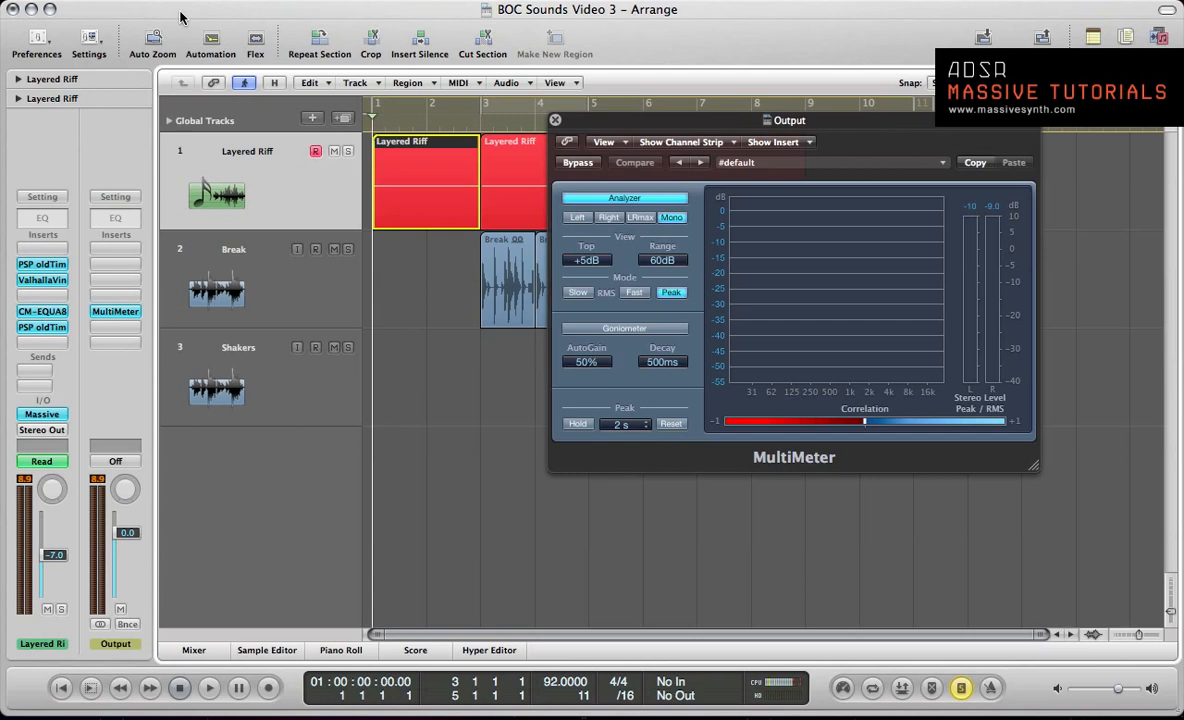